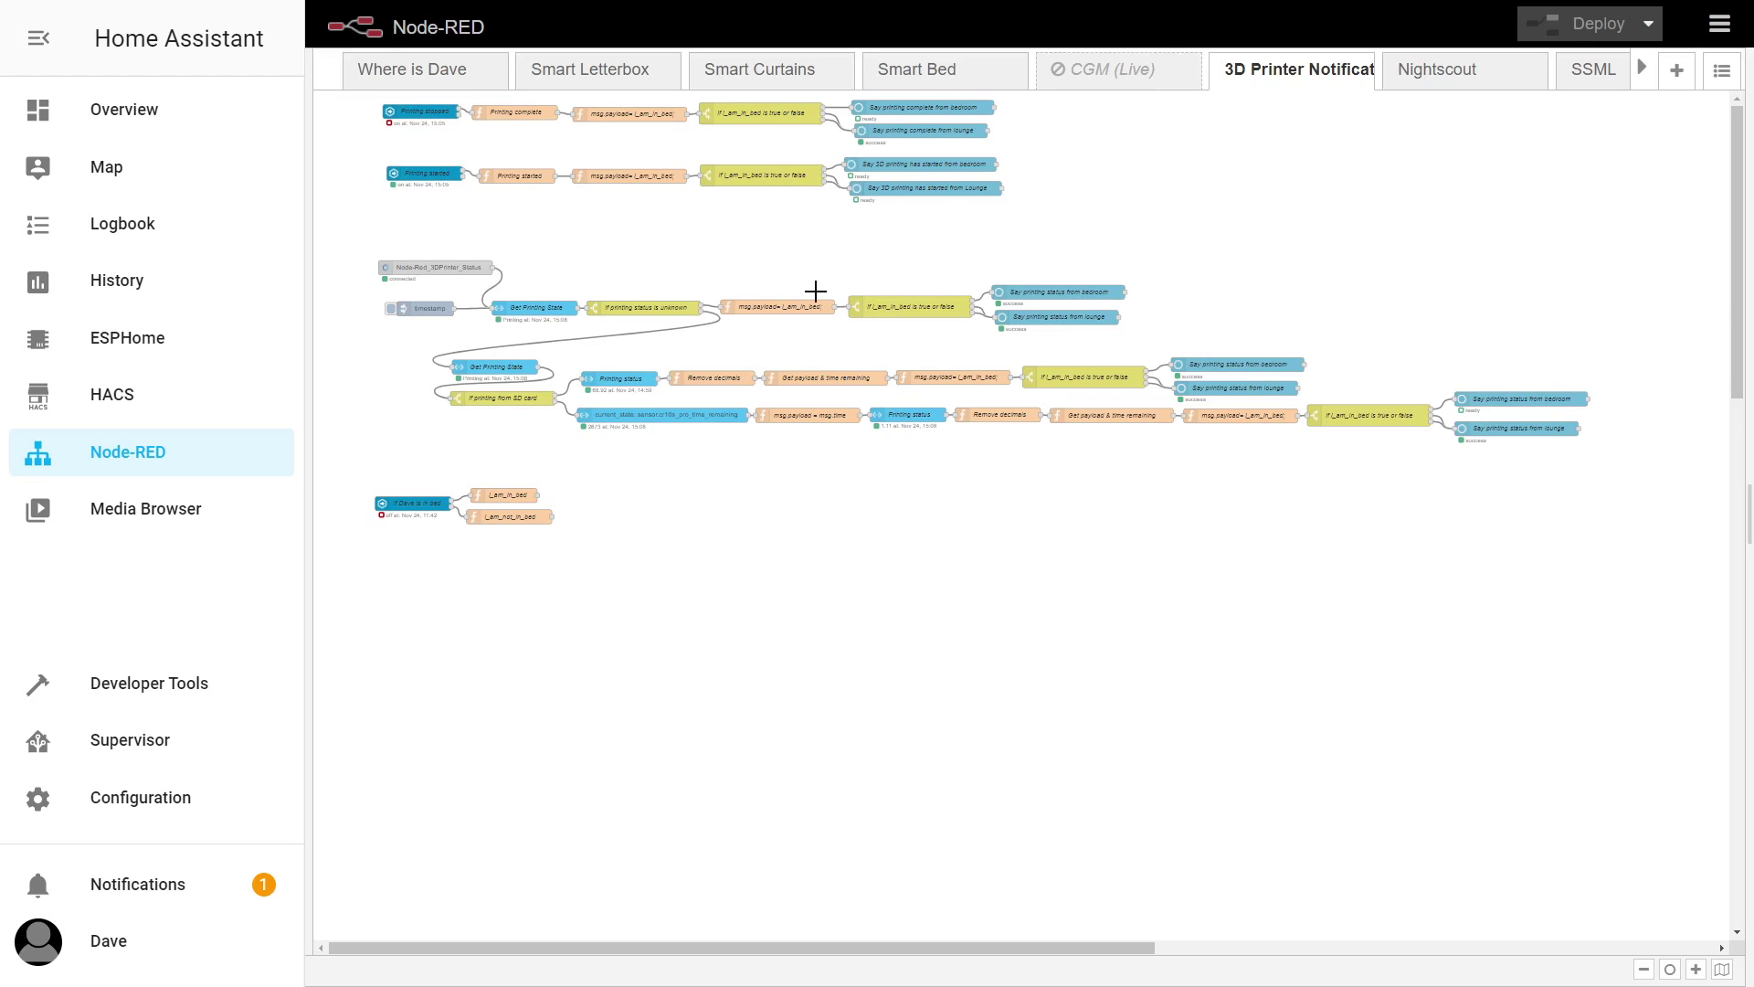
- Inspect the settings of the bed-presence trigger node and its i_am_in_bed and i_am_not_in_bed function nodes, leaving each unchanged
left_click(1679, 968)
scroll(1224, 704, "up", 3)
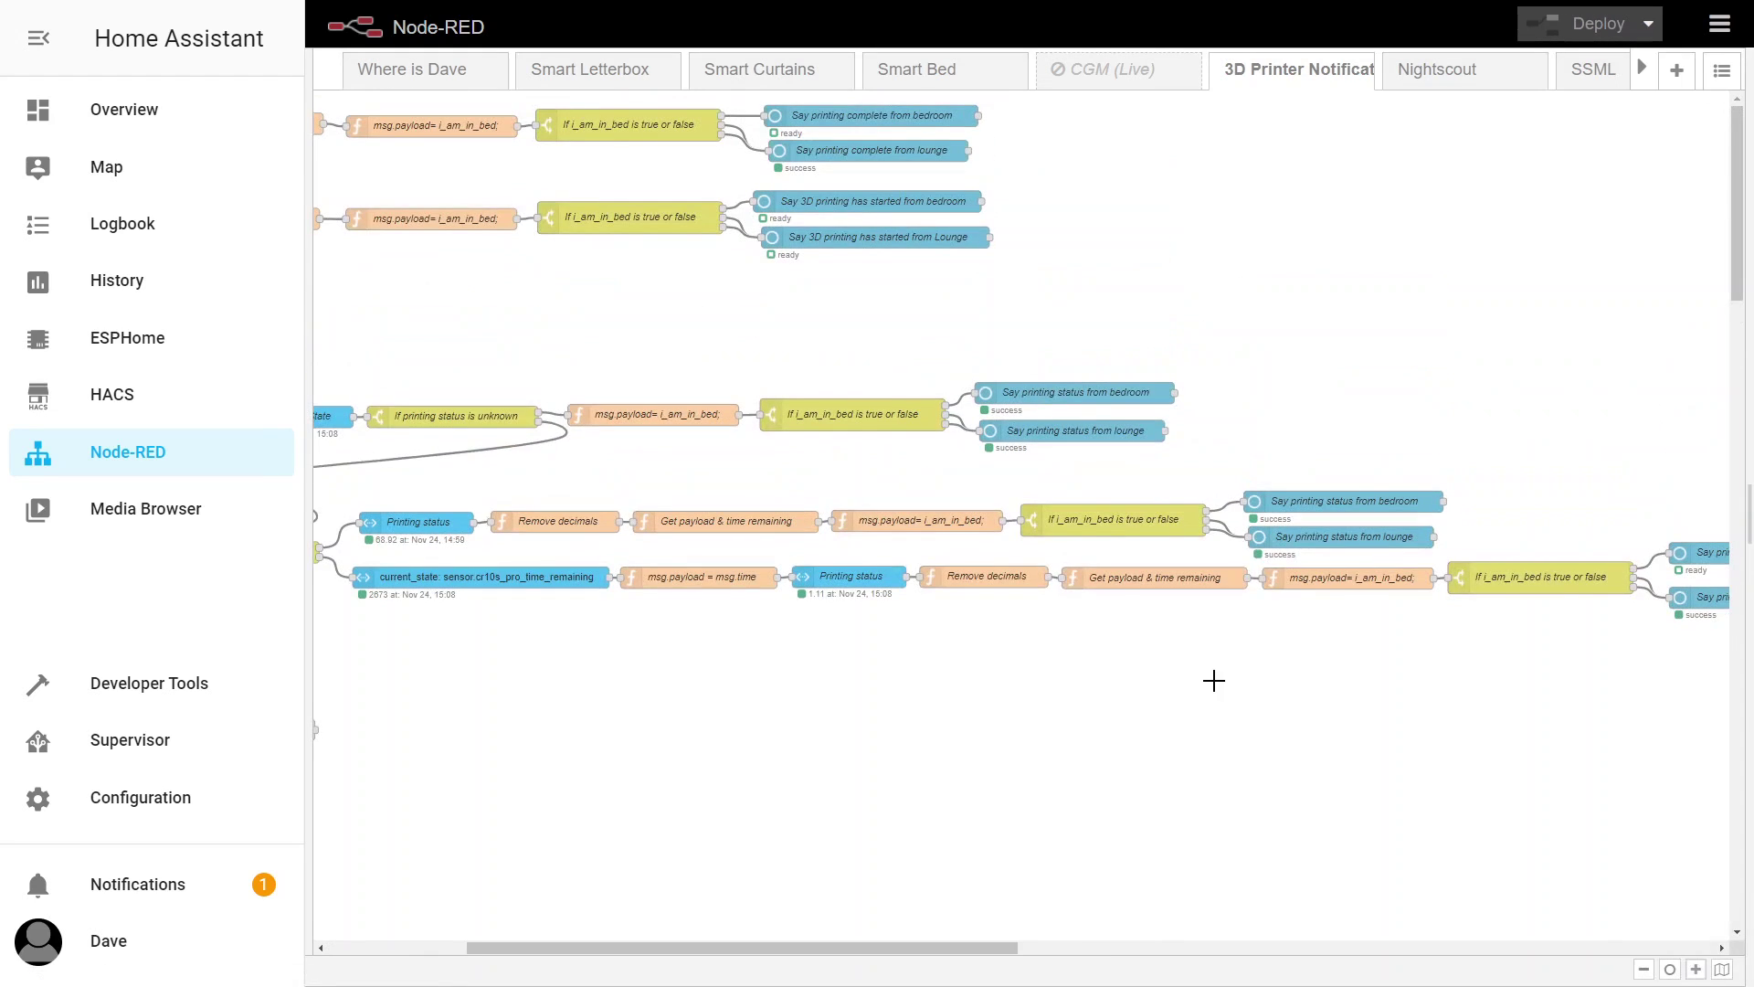
left_click_drag(973, 956, 836, 950)
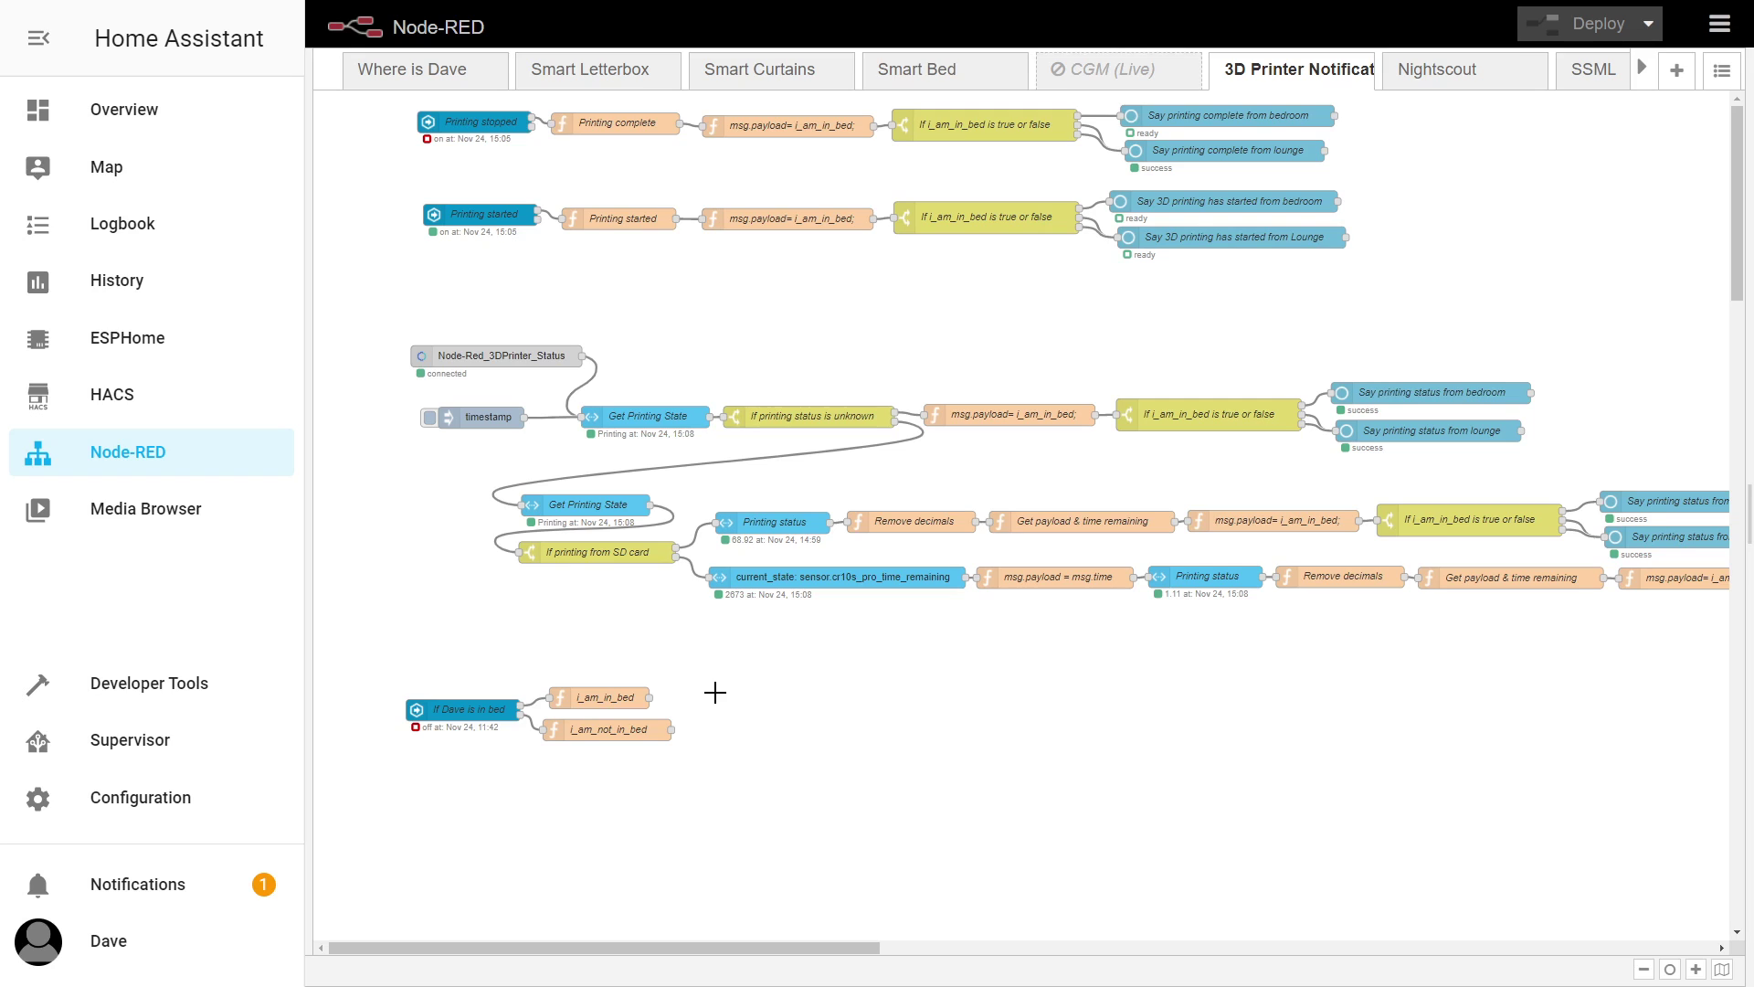
double_click(448, 708)
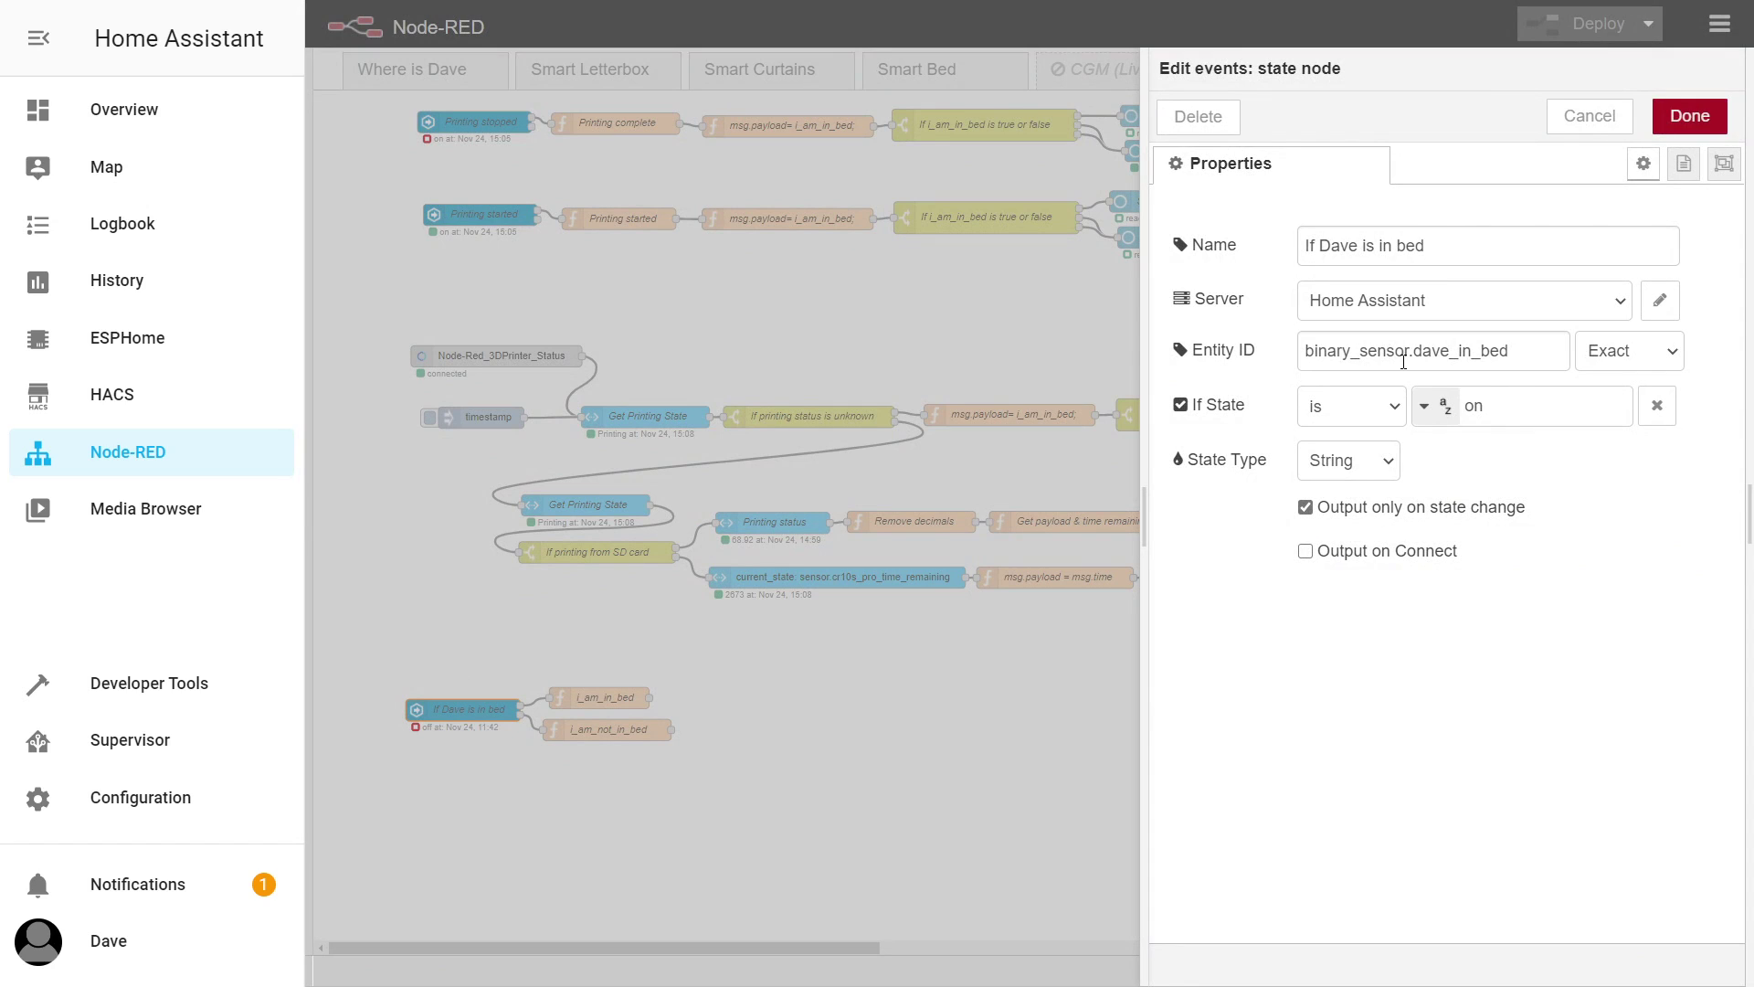
left_click(1588, 123)
double_click(599, 696)
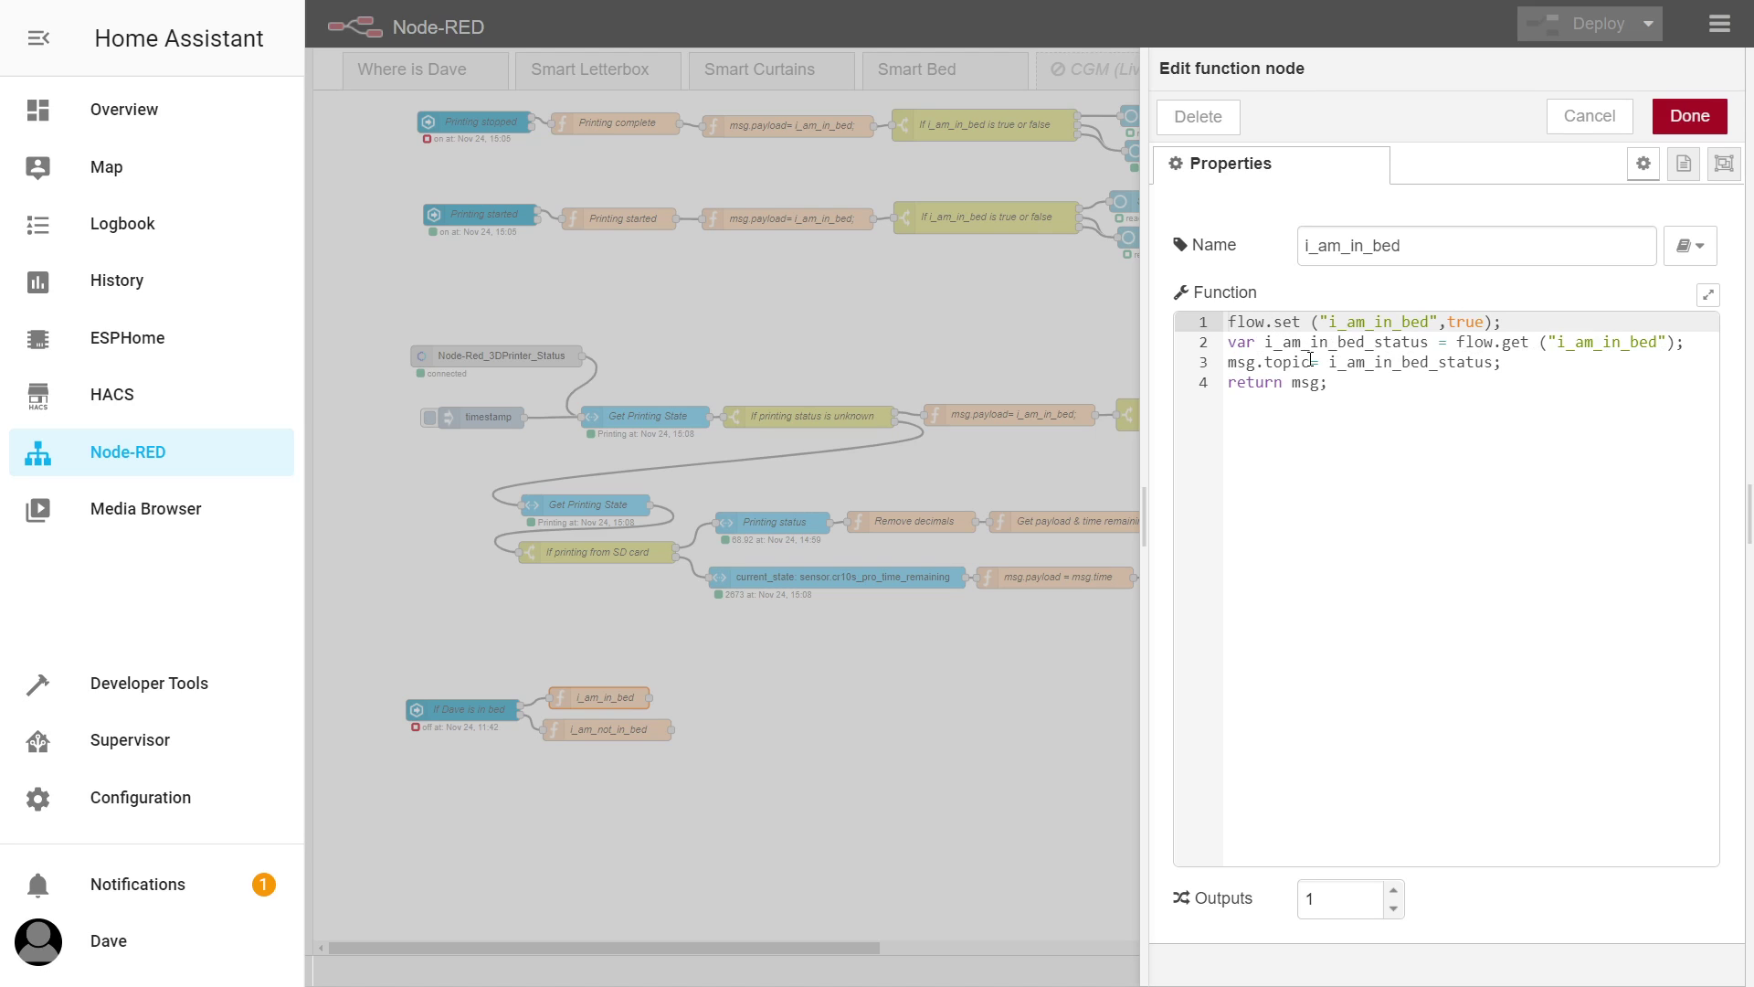
left_click(1613, 117)
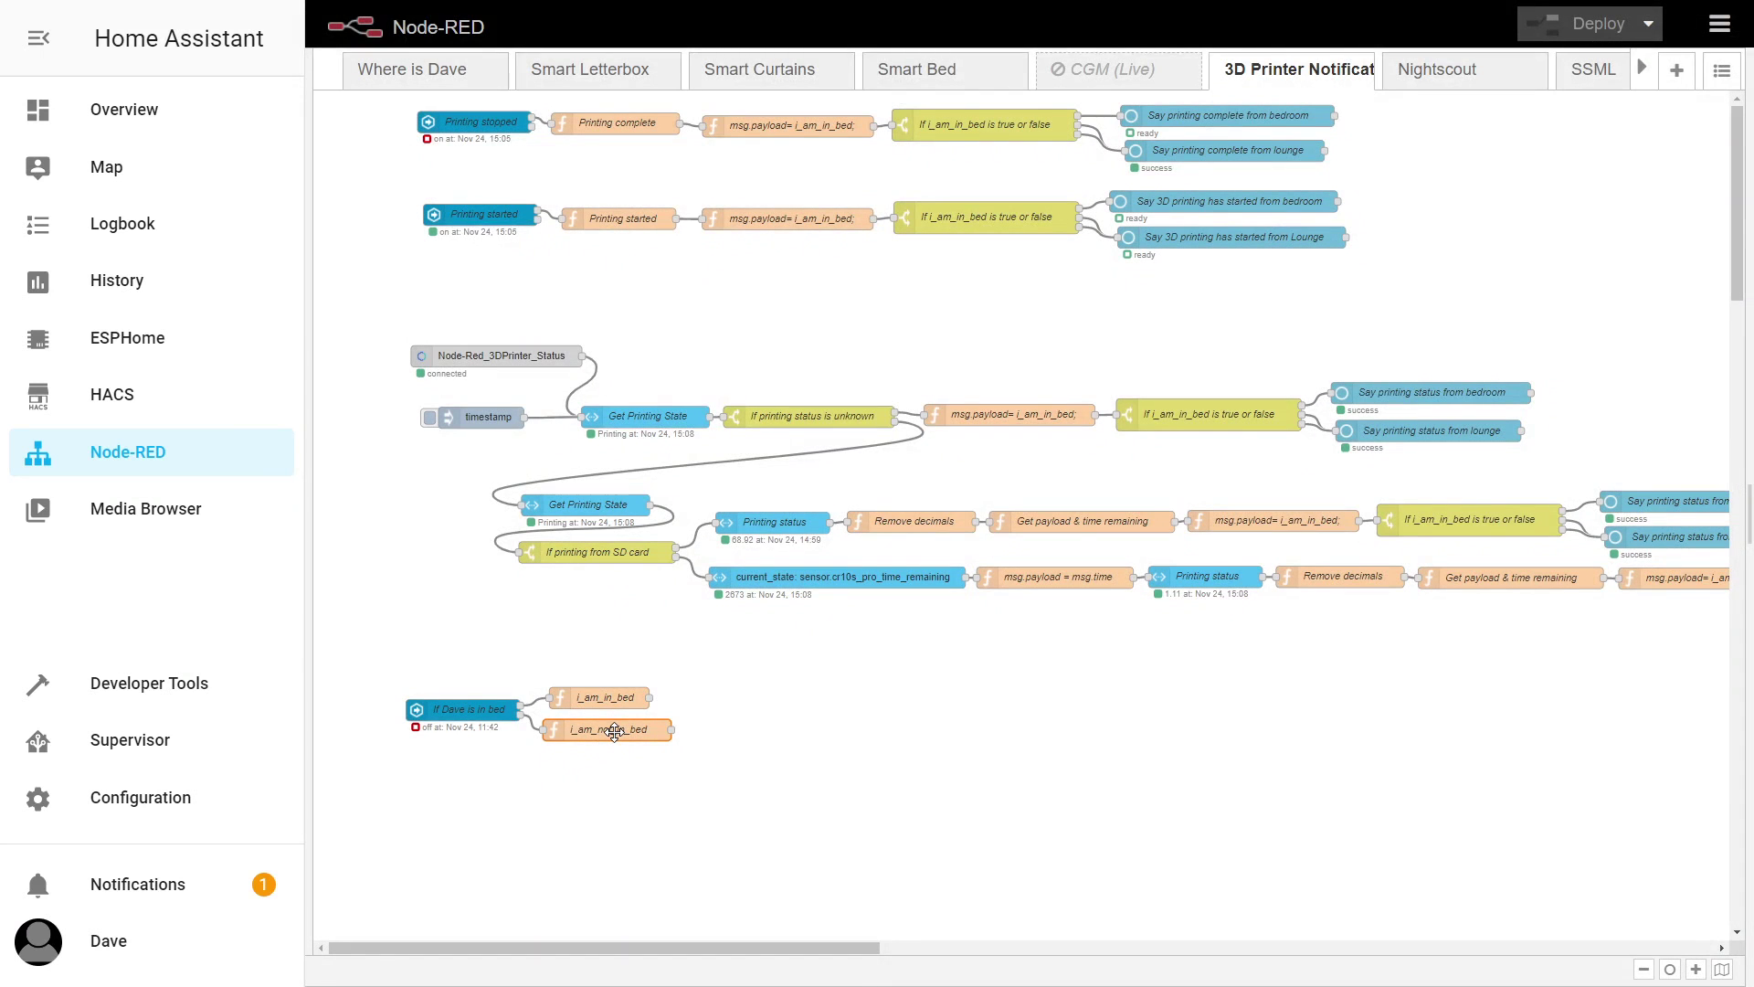
double_click(616, 728)
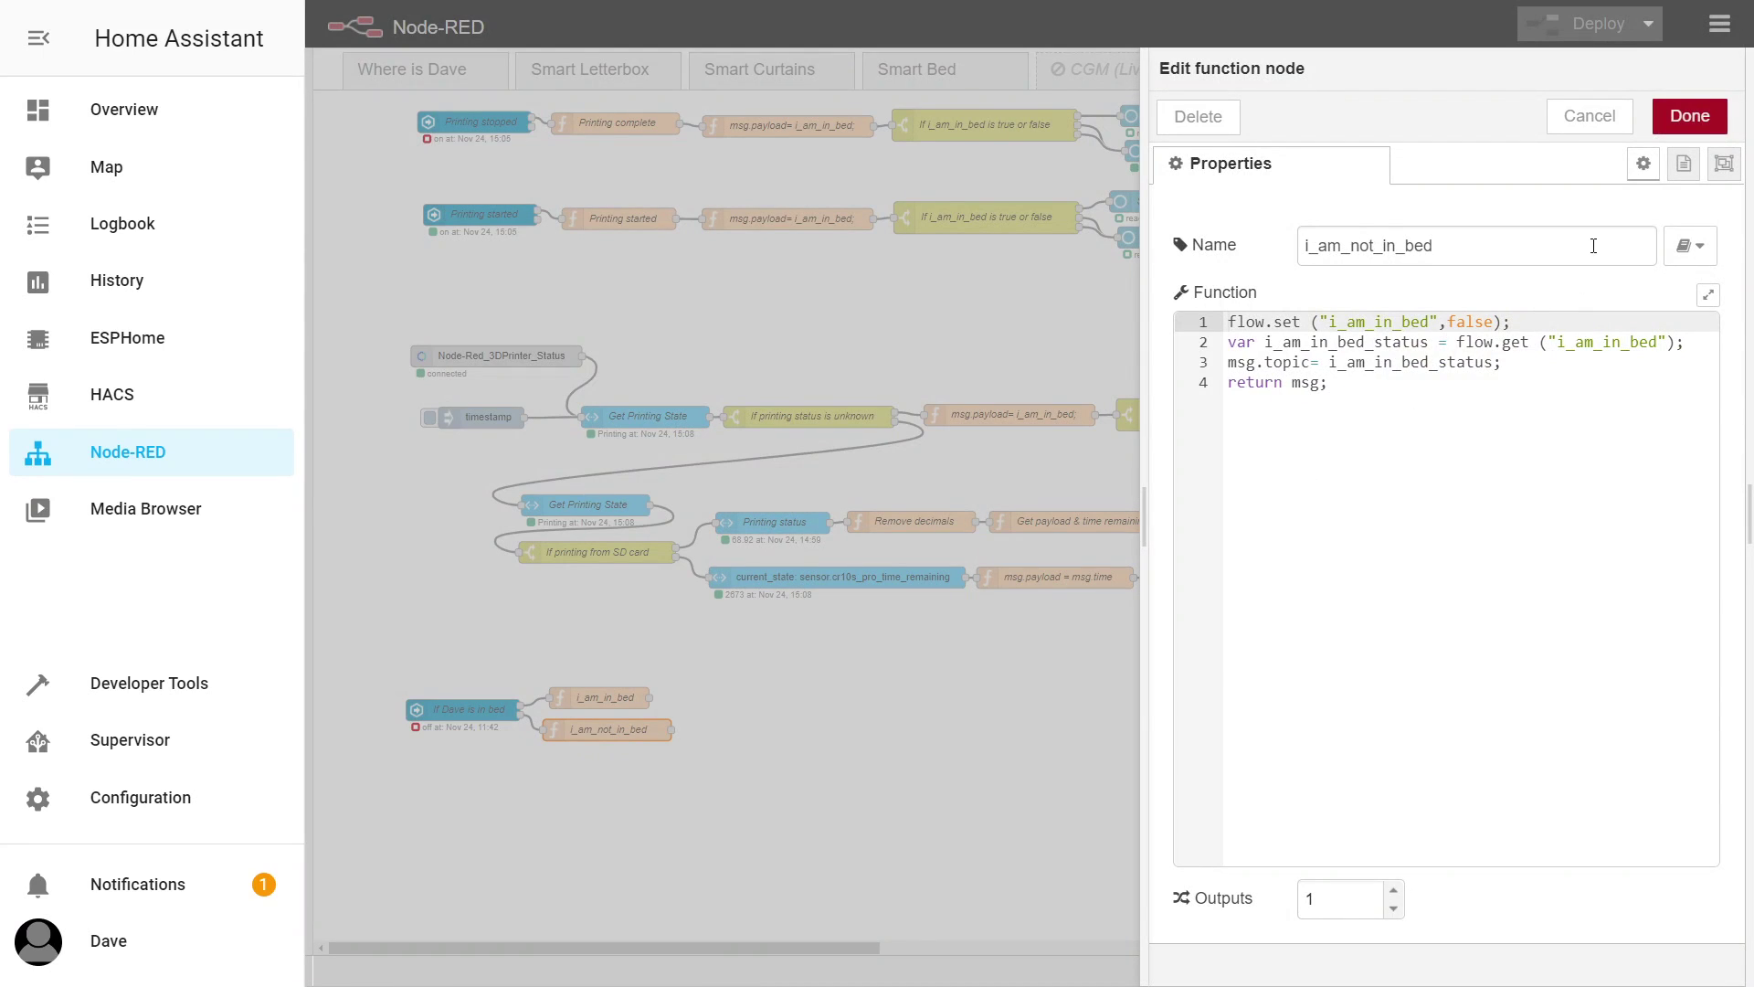
left_click(1562, 119)
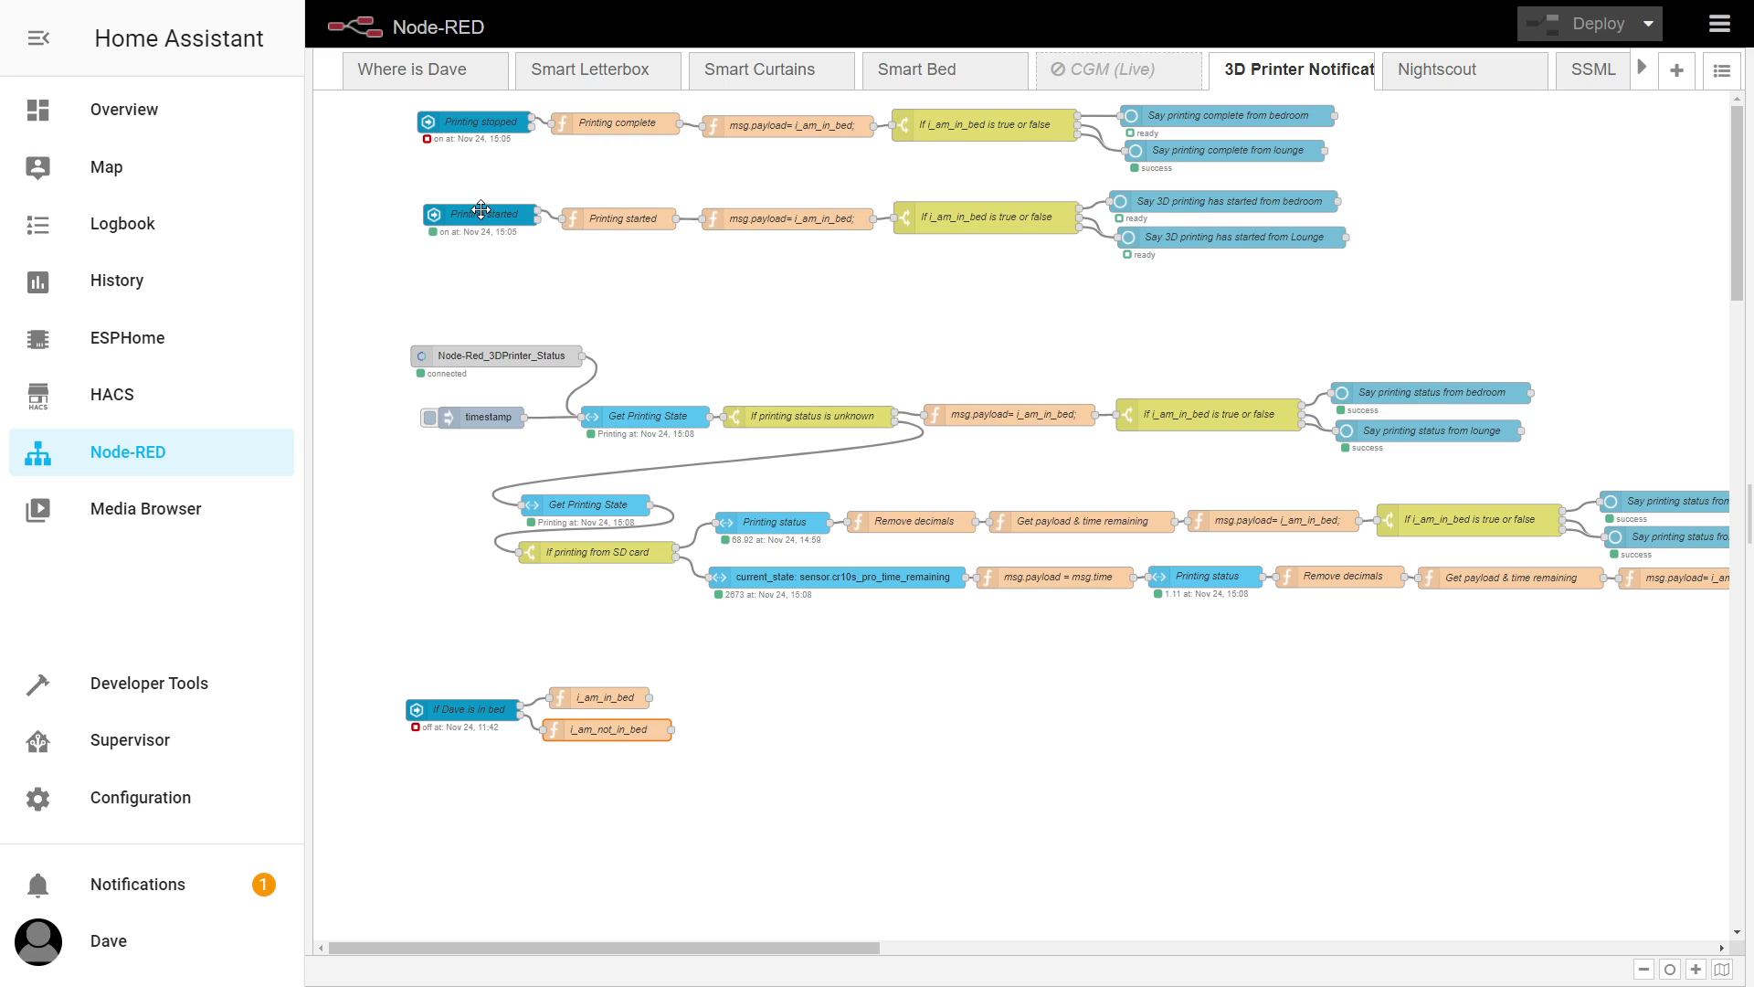
- Inspect the entity and state condition of the Printing started trigger and the message code in its Printing started function node
left_click(1695, 968)
scroll(1233, 645, "up", 1)
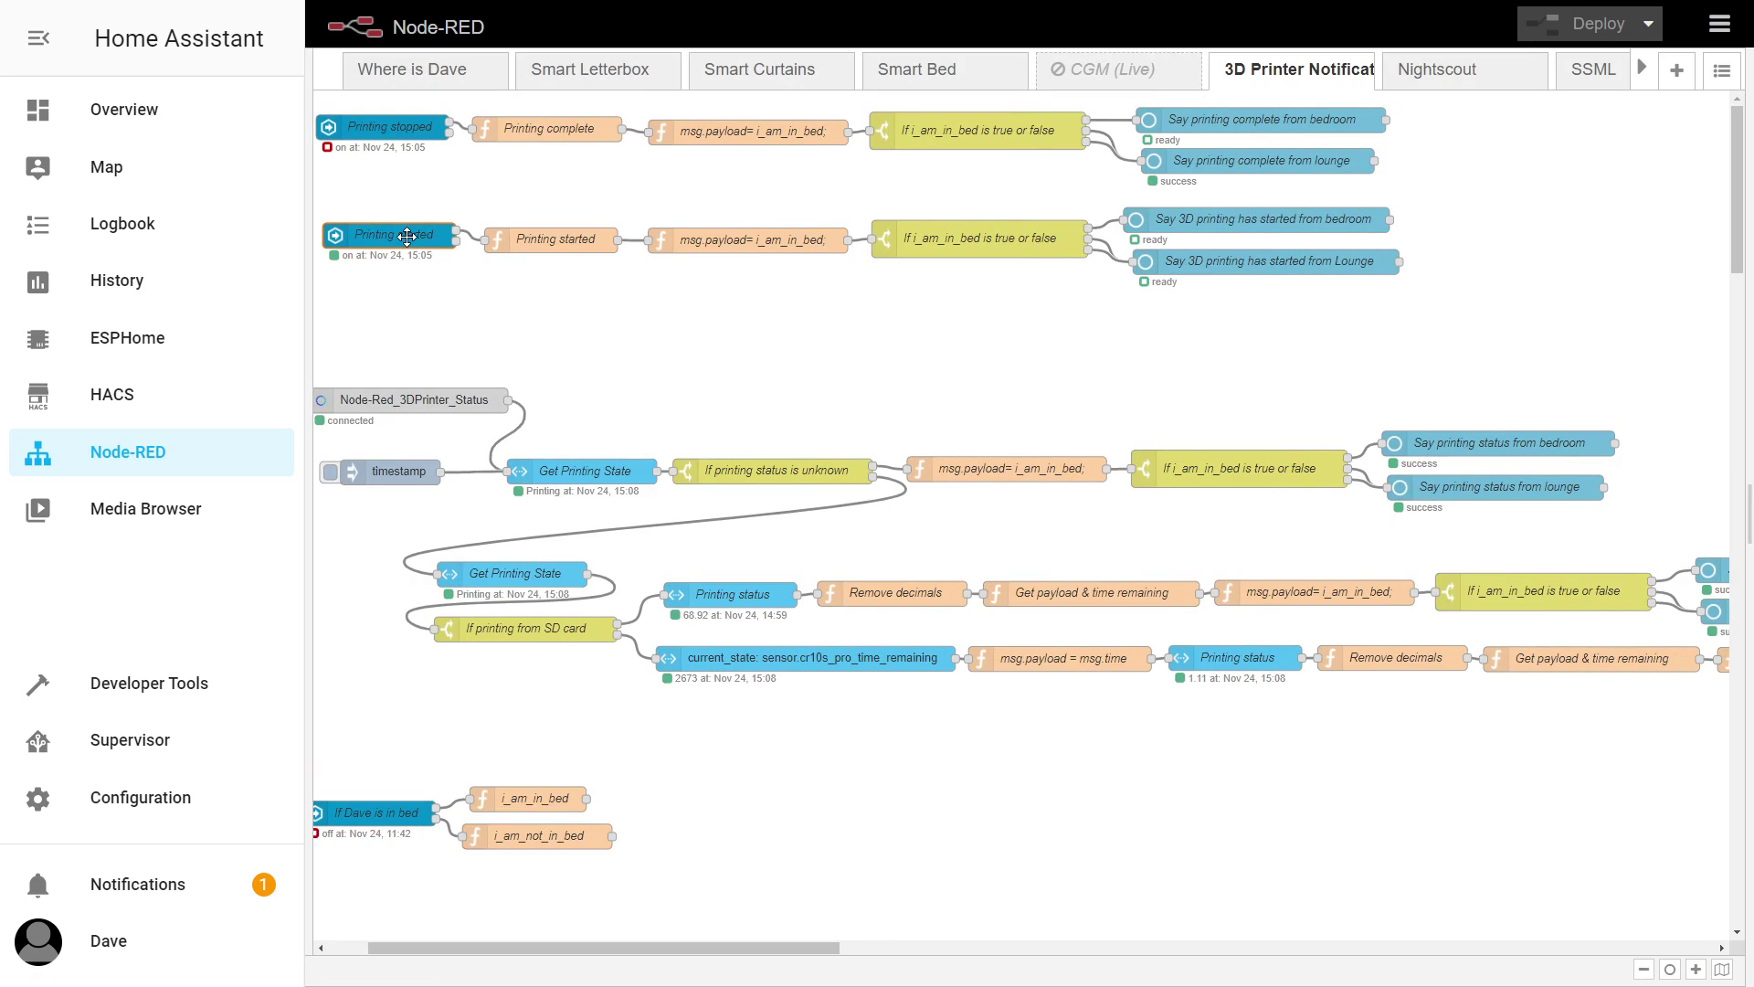
double_click(365, 239)
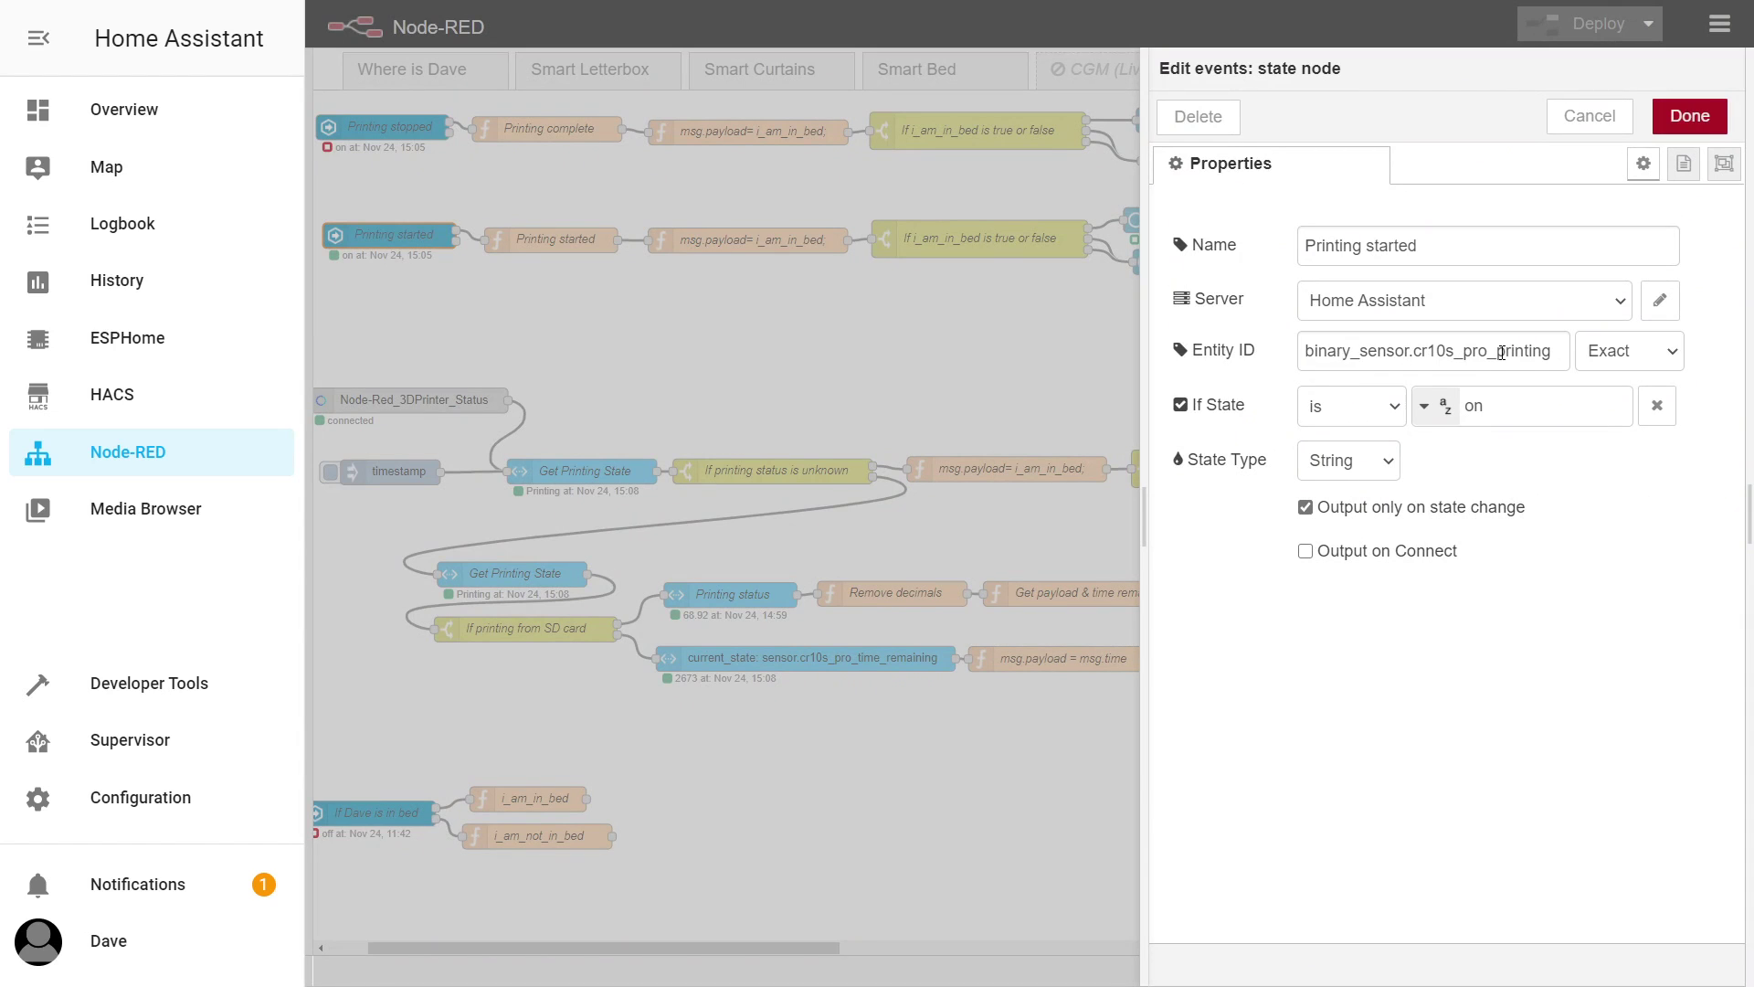
left_click(1588, 116)
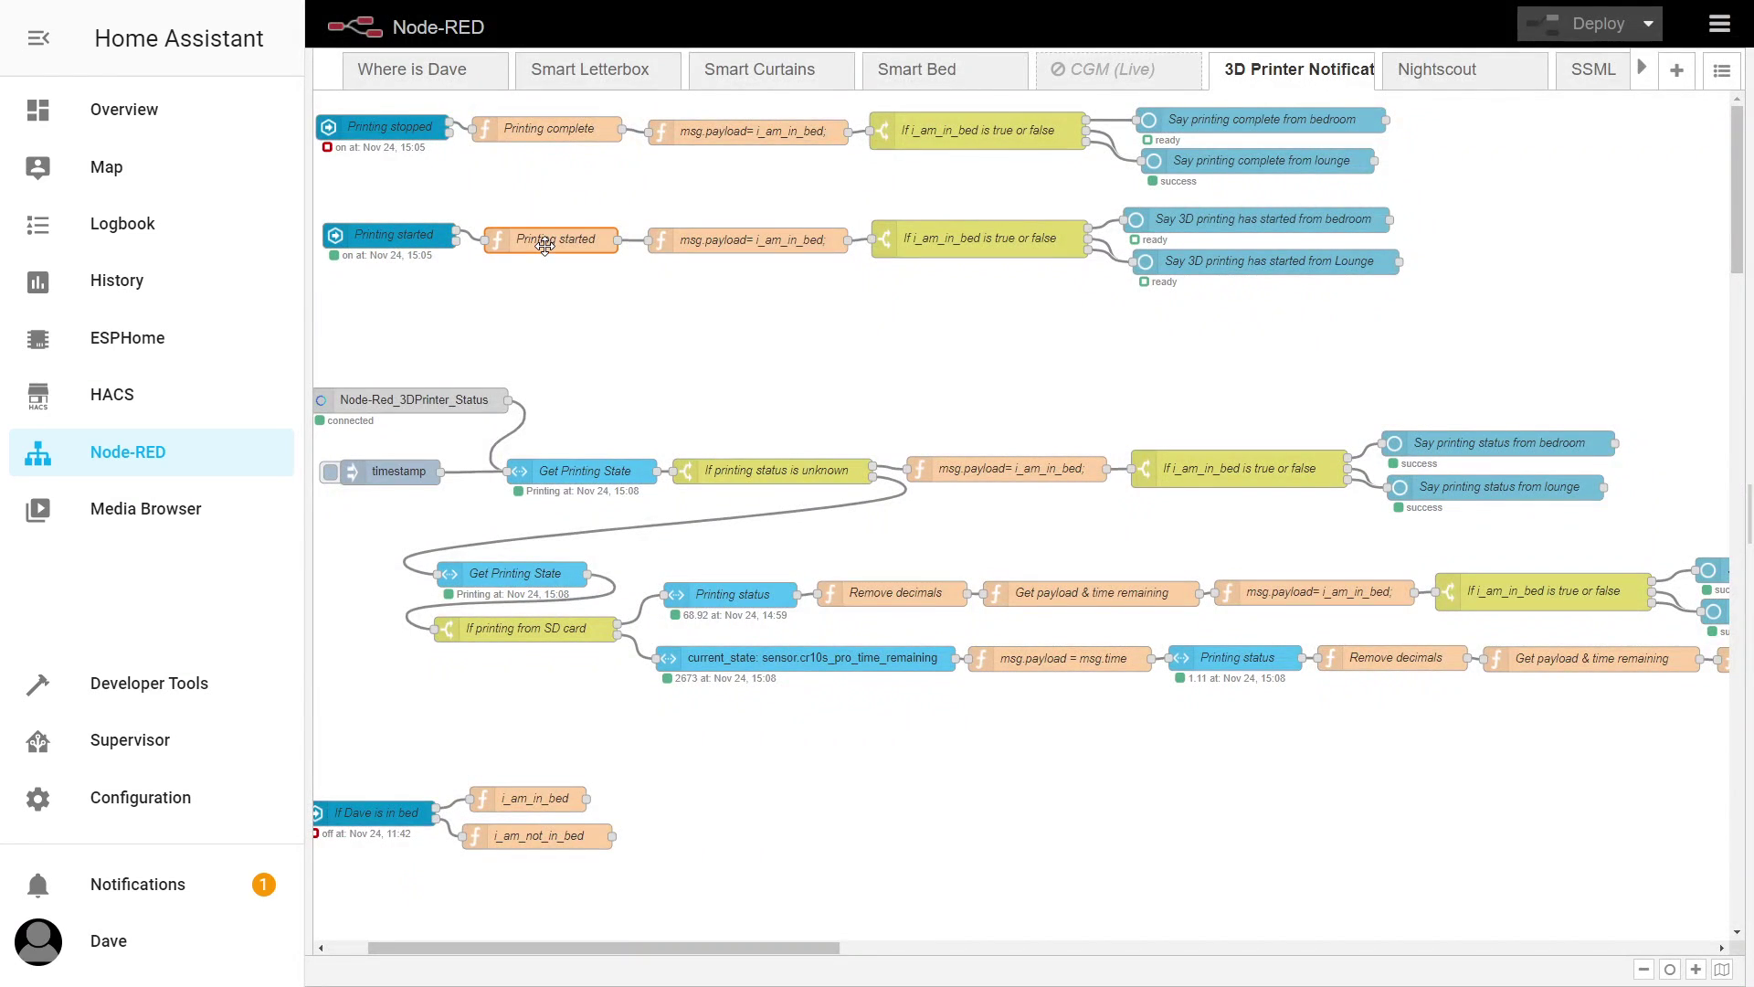
double_click(544, 242)
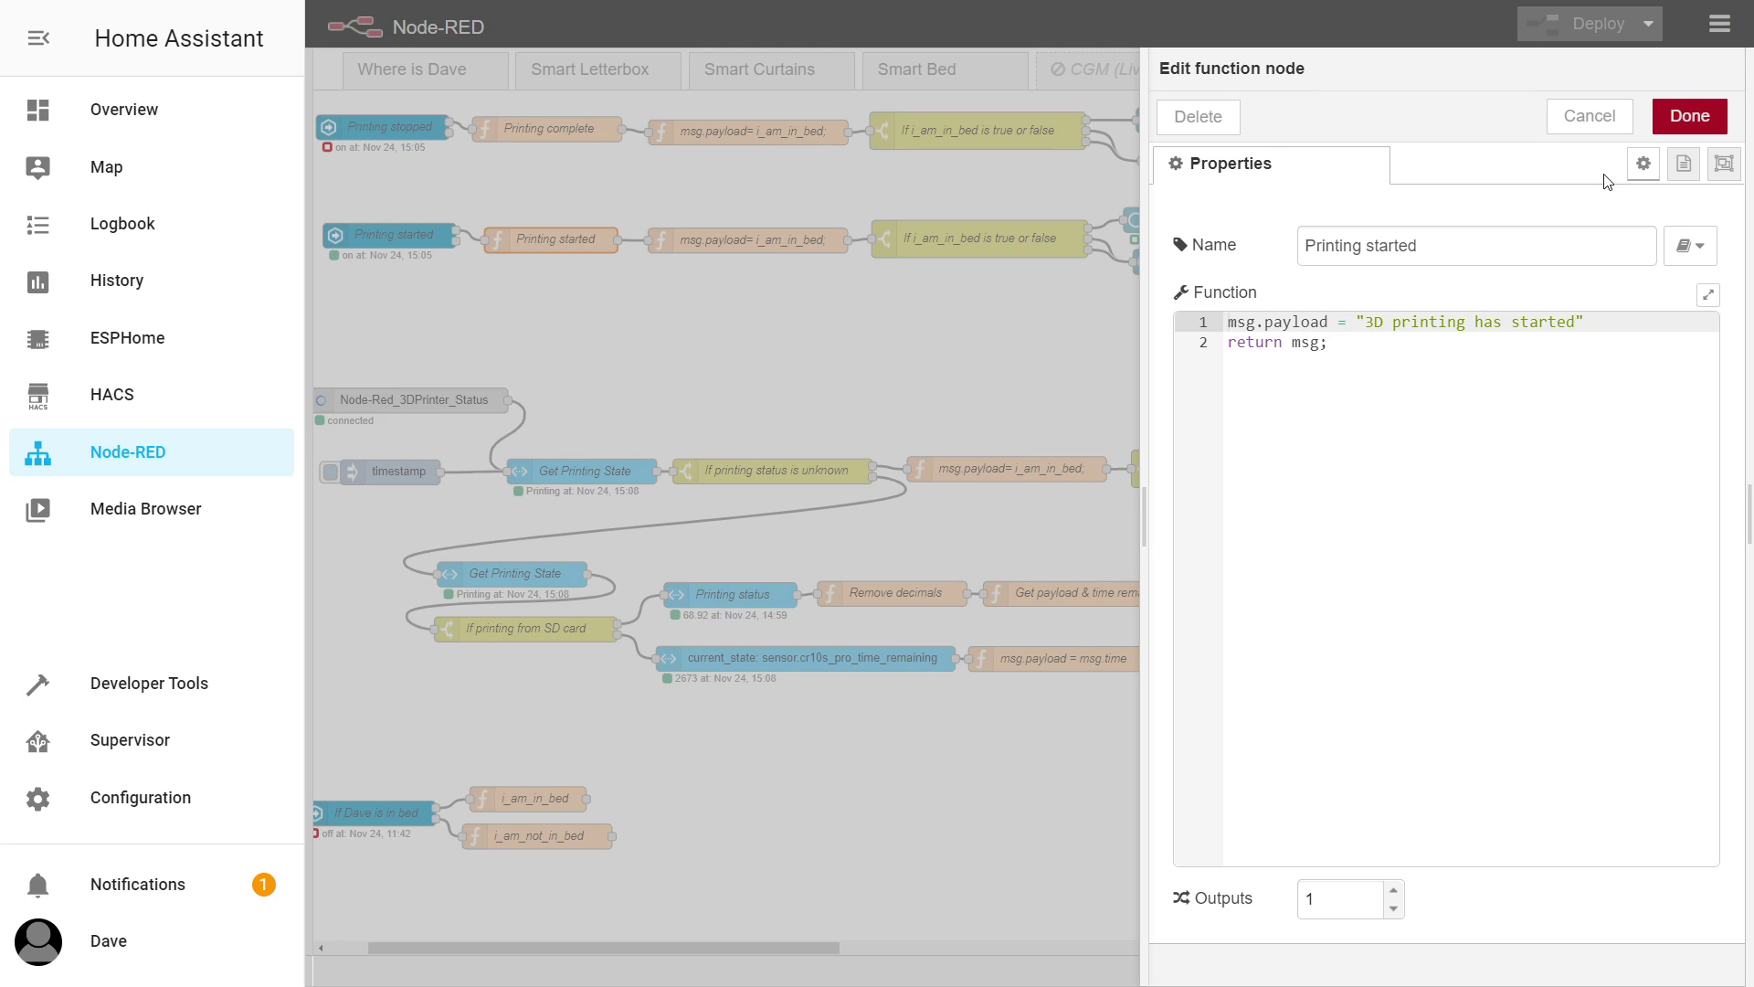
left_click(1588, 116)
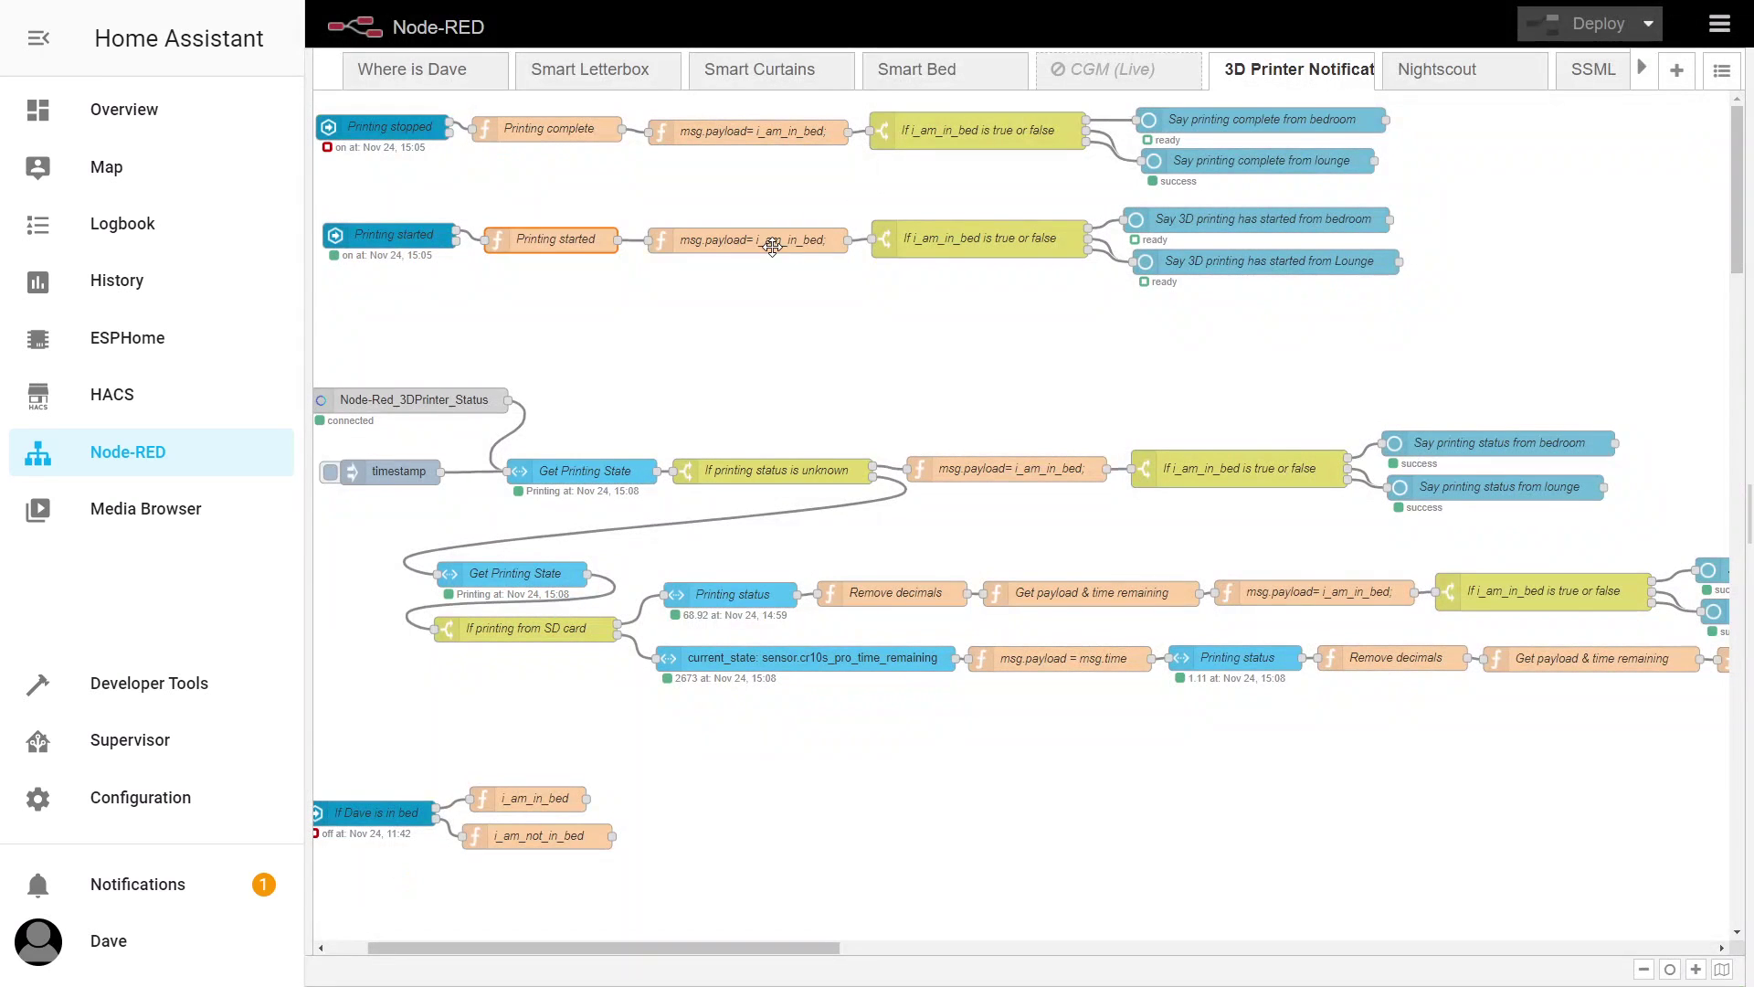
- Examine the msg.payload= i_am_in_bed function and the true-or-false switch rules in the Printing started flow
left_click_drag(637, 180, 1112, 330)
left_click(1023, 329)
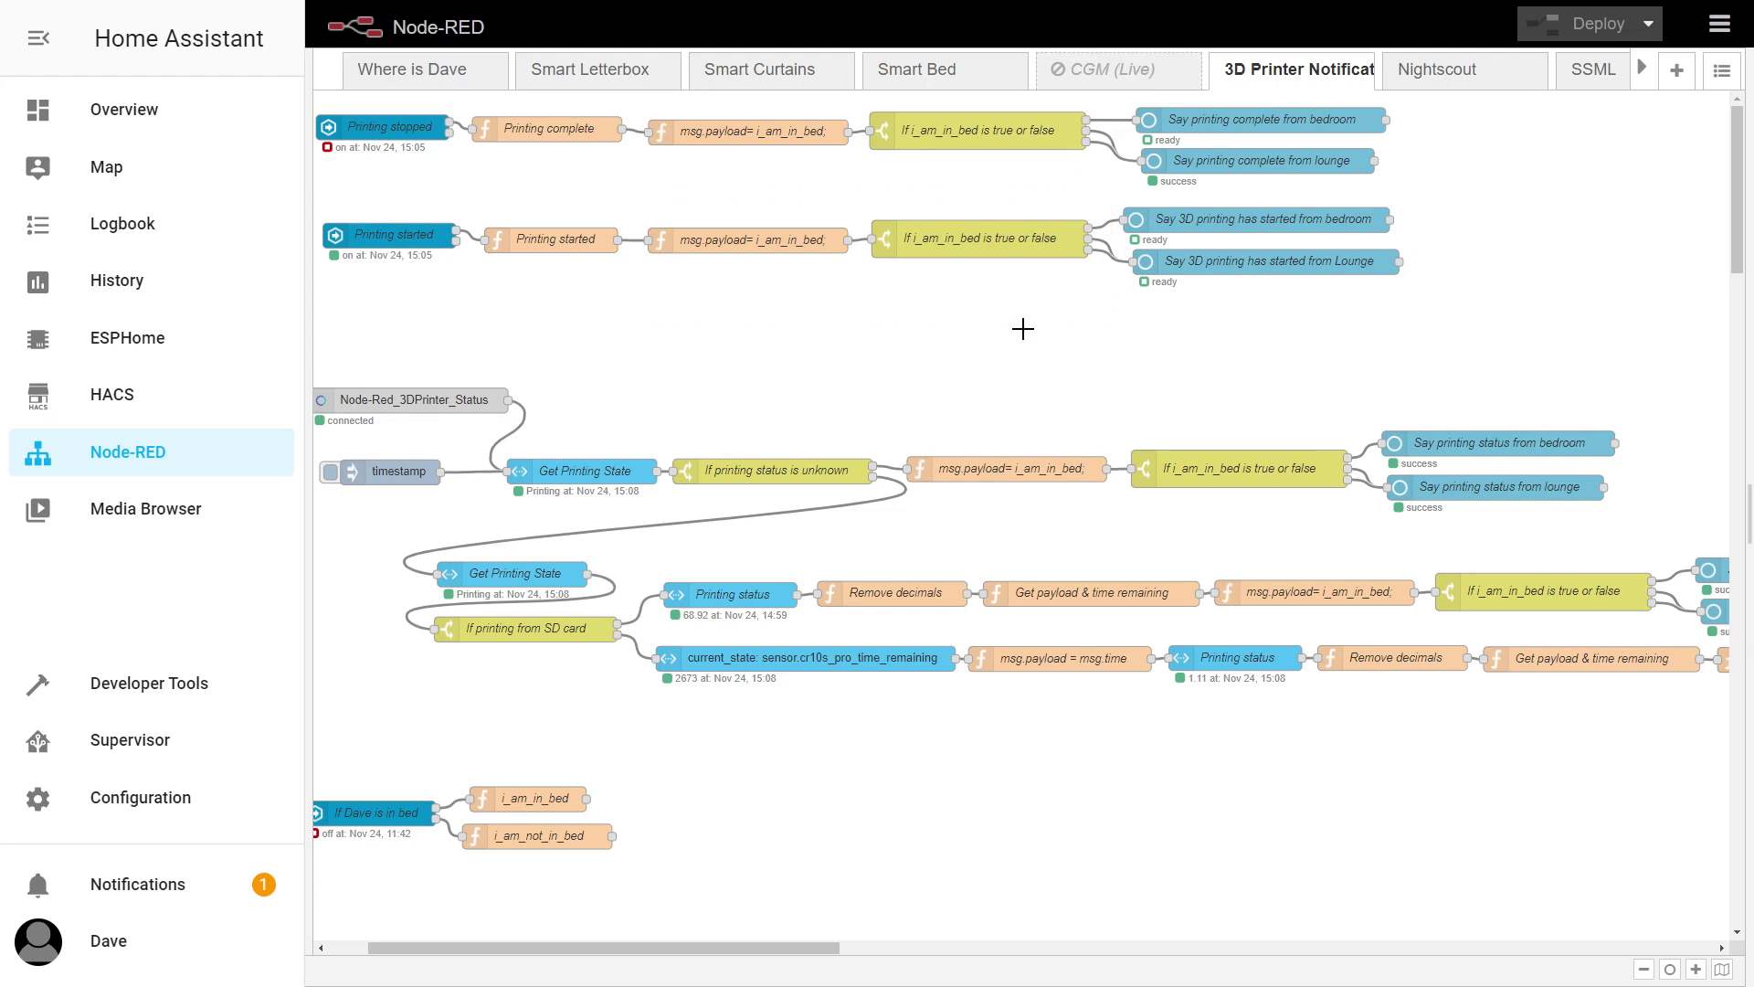
double_click(753, 234)
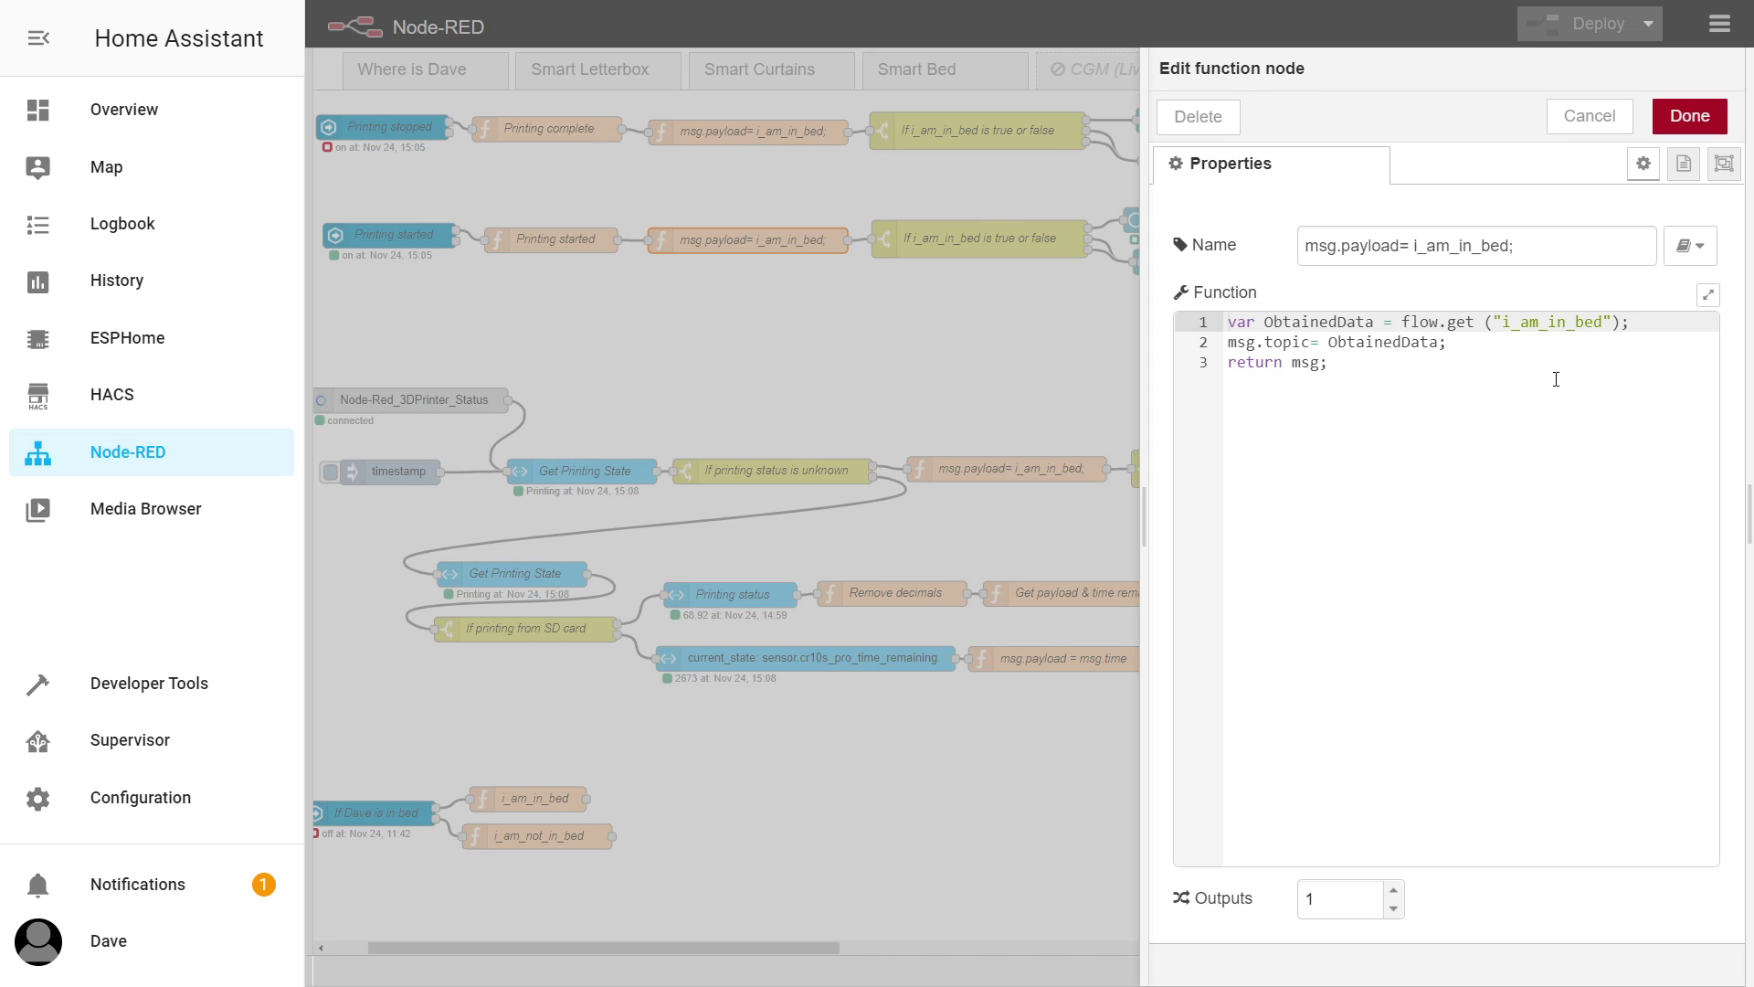
left_click(1567, 121)
double_click(986, 238)
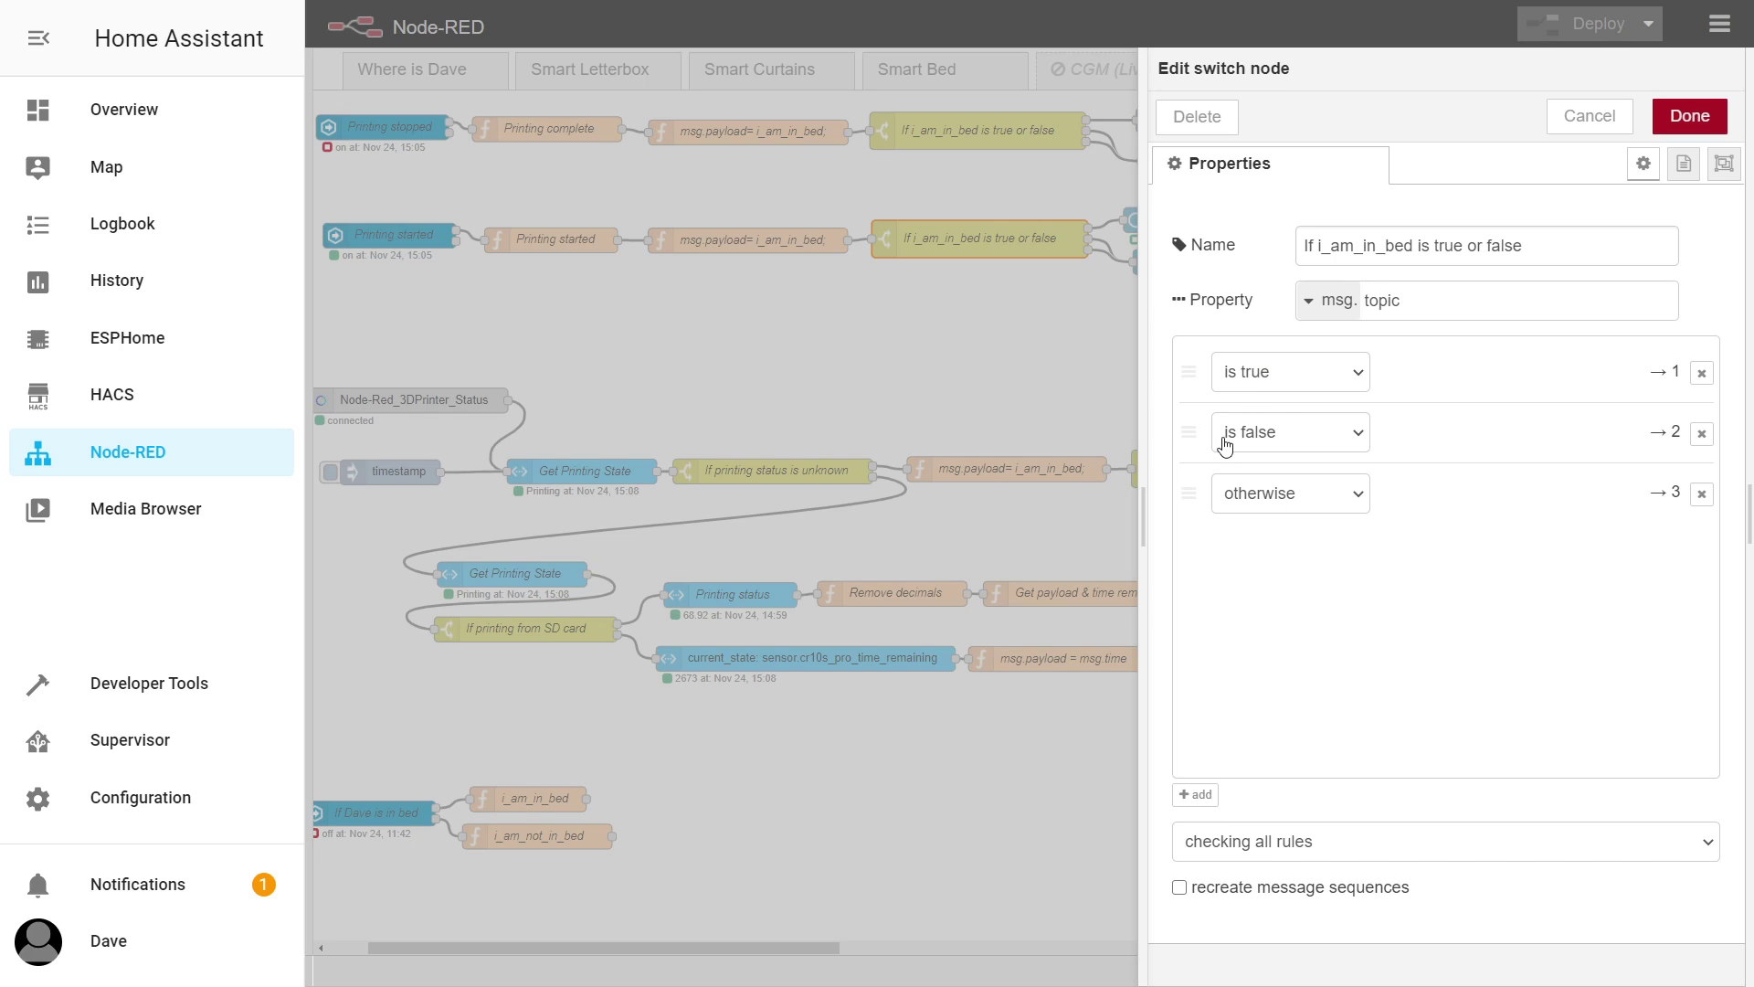
left_click(1589, 115)
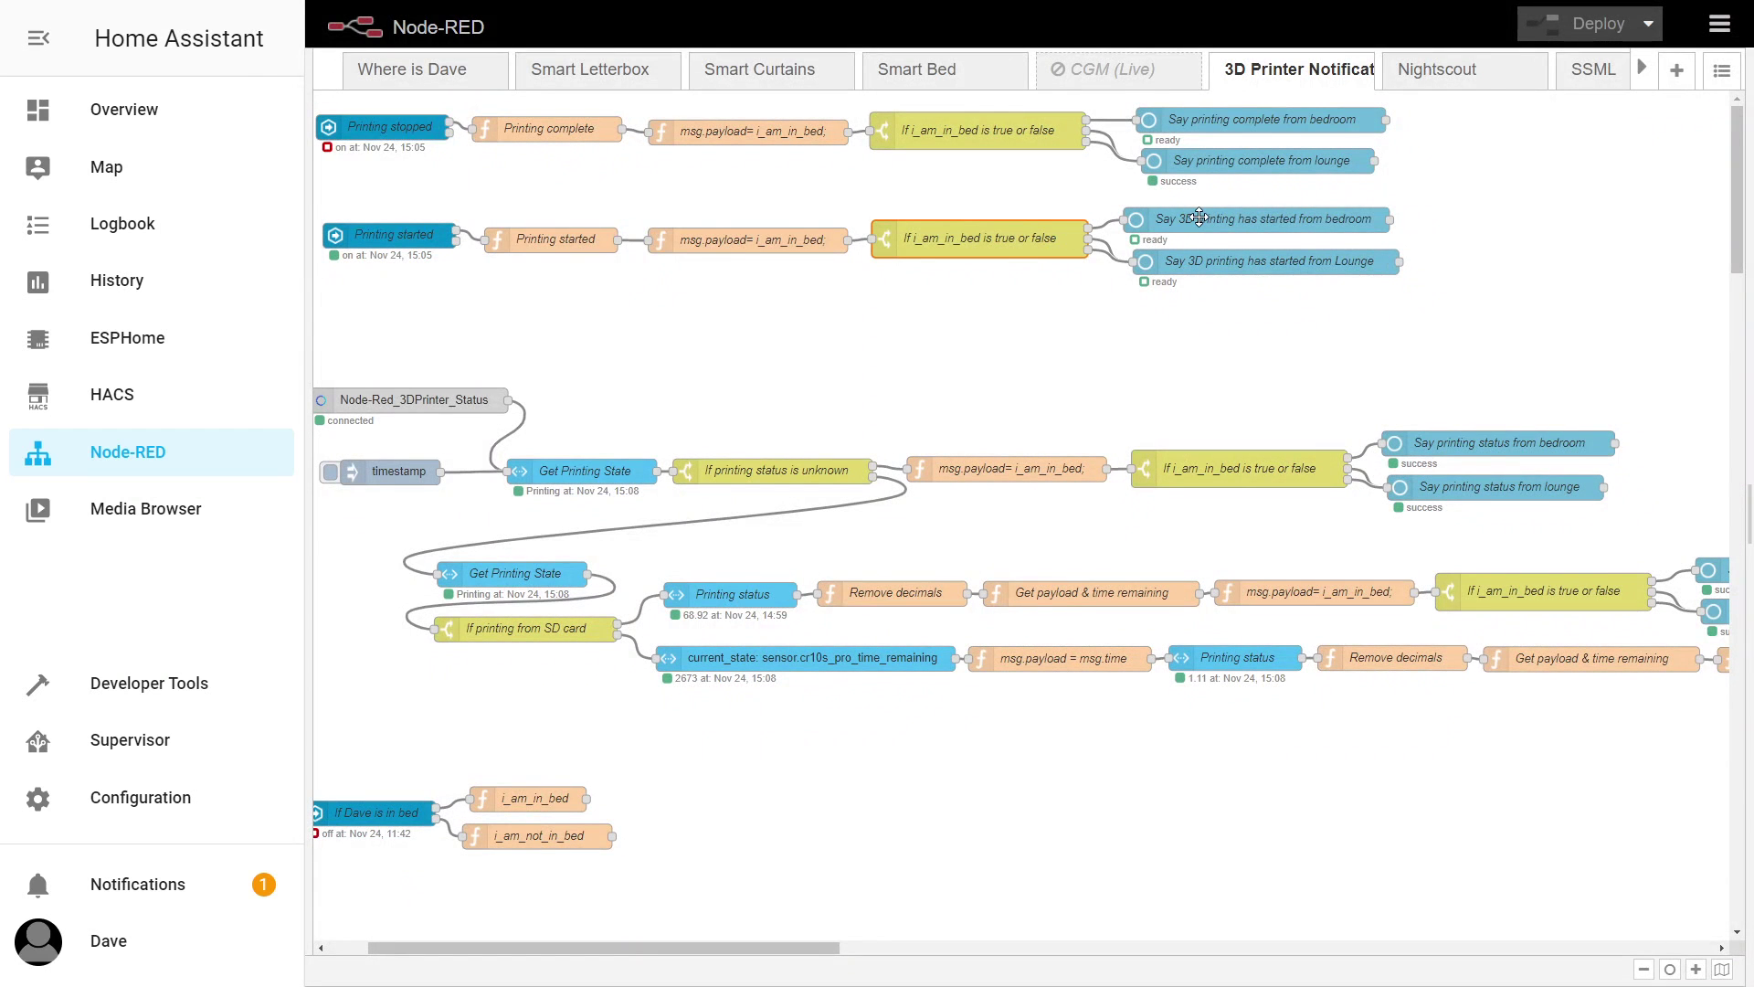
- Review the Alexa Routine settings of the bedroom and lounge nodes that announce 3D printing has started
double_click(1199, 216)
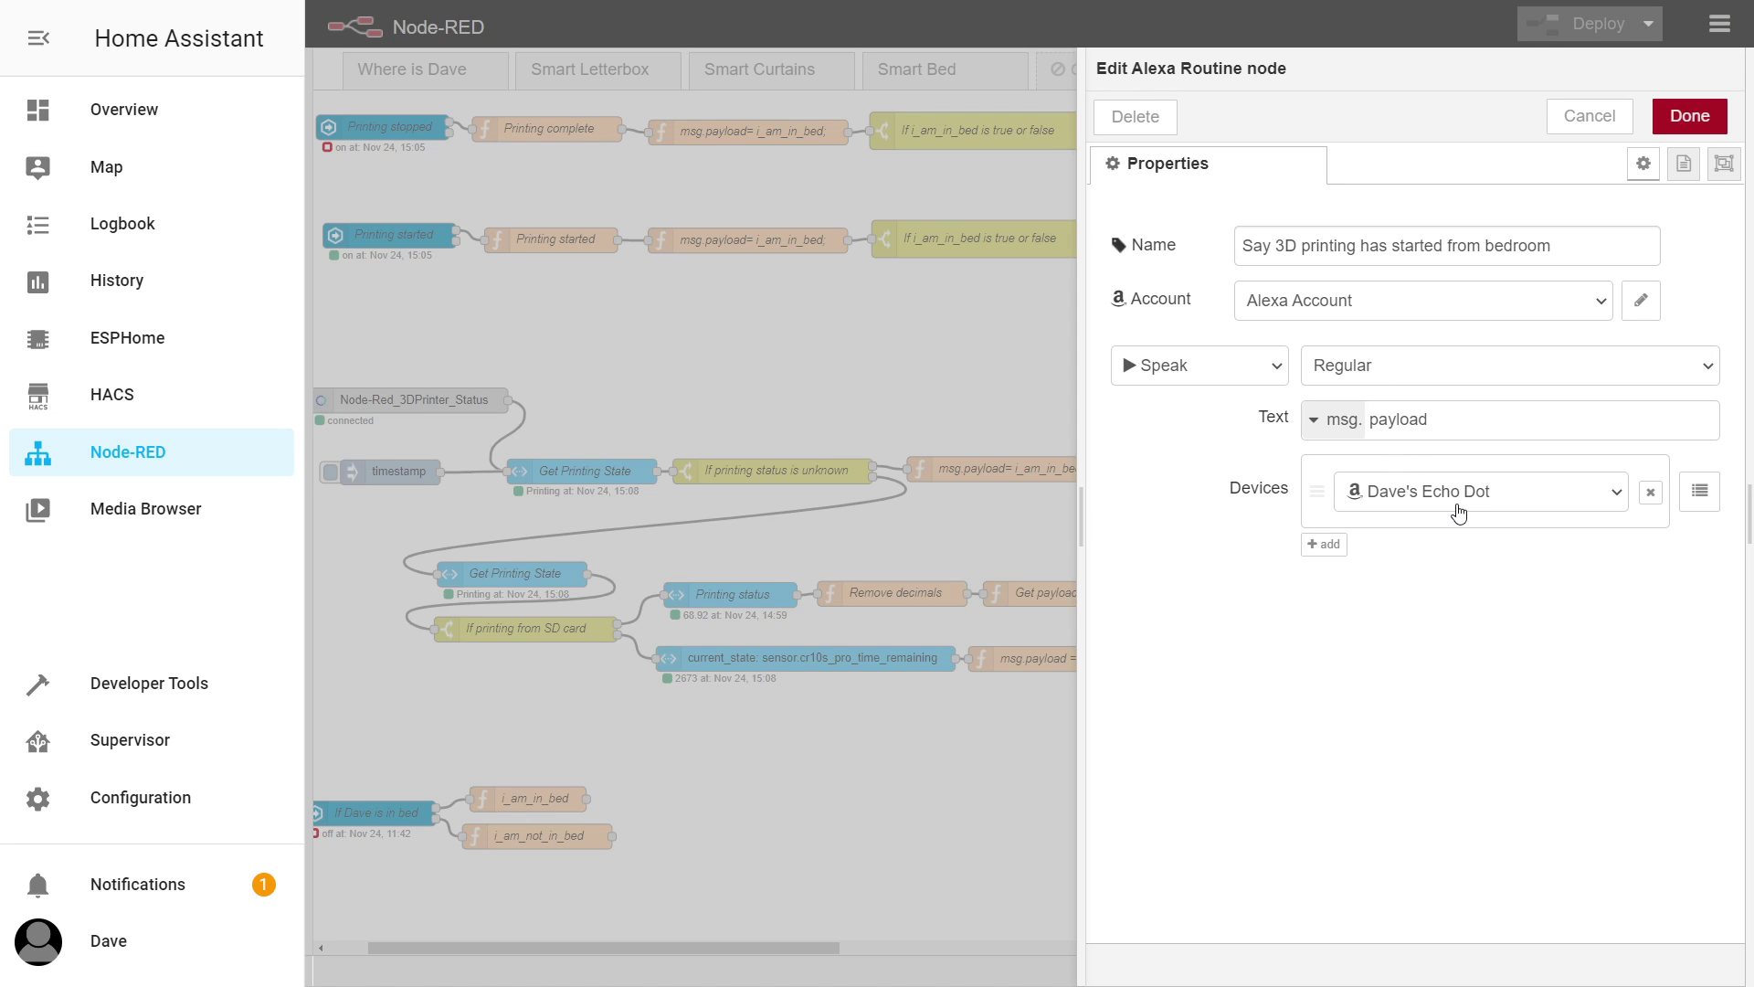
left_click(1587, 117)
double_click(1290, 263)
left_click(1593, 113)
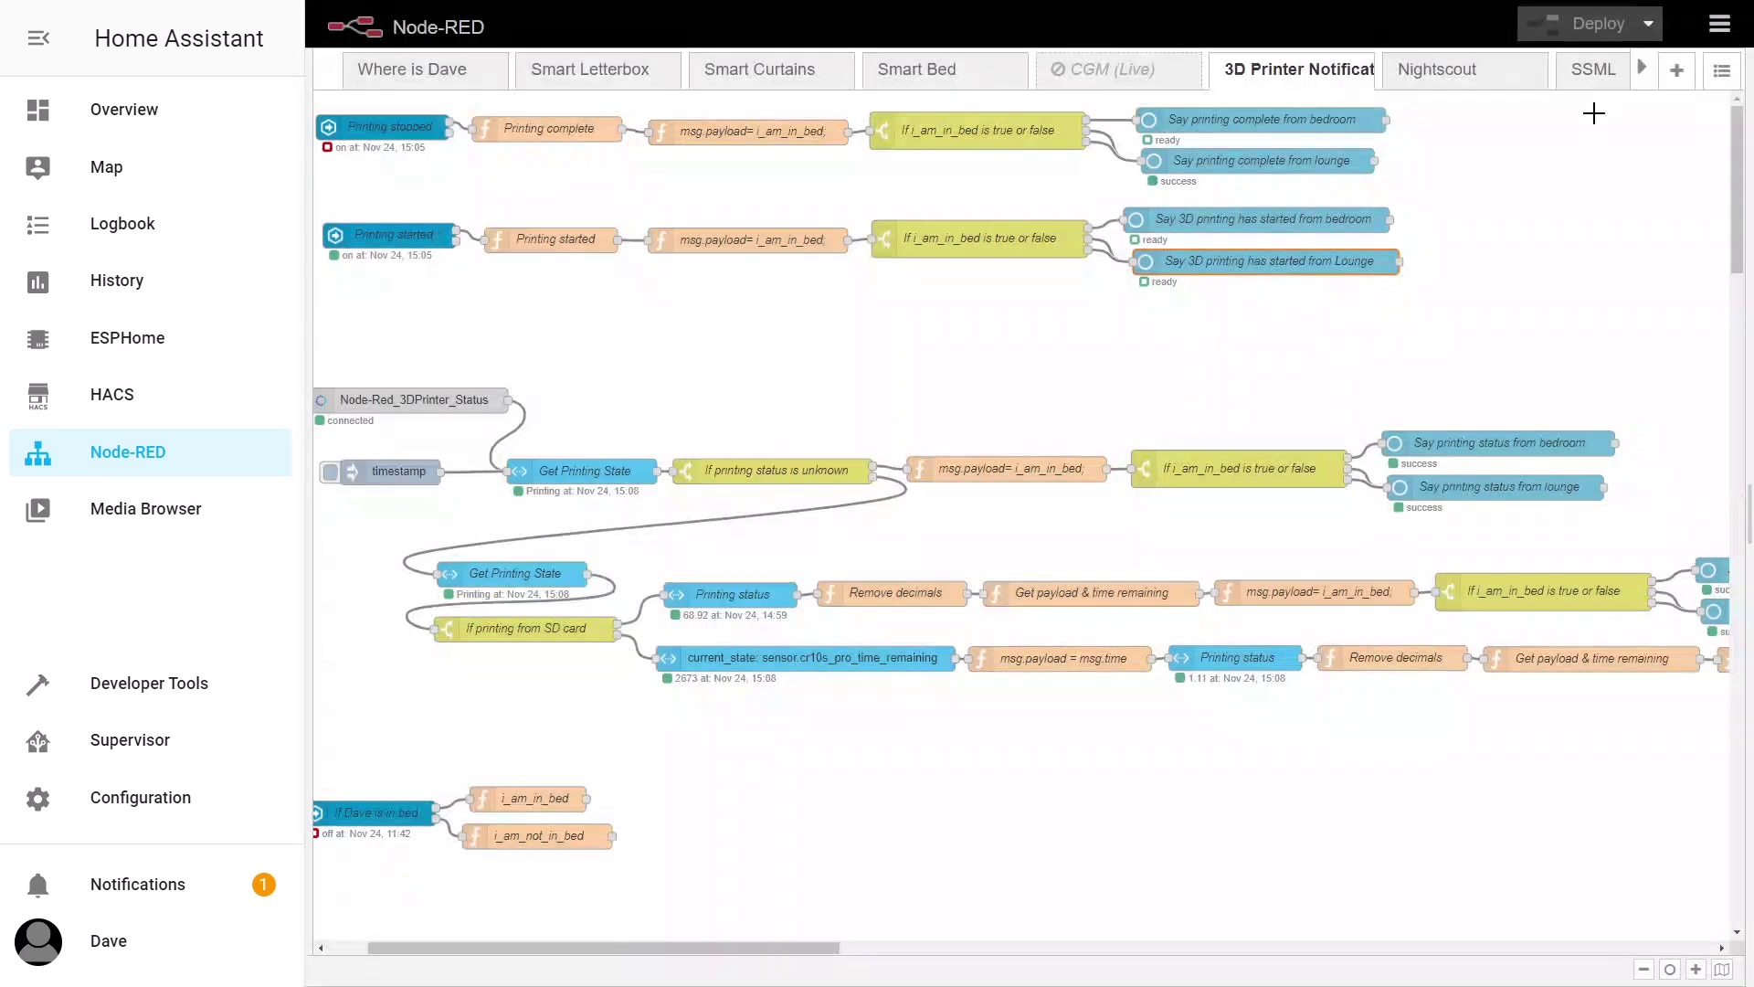
- Inspect the state condition of the Printing stopped trigger and the message code in the Printing complete function node
double_click(398, 123)
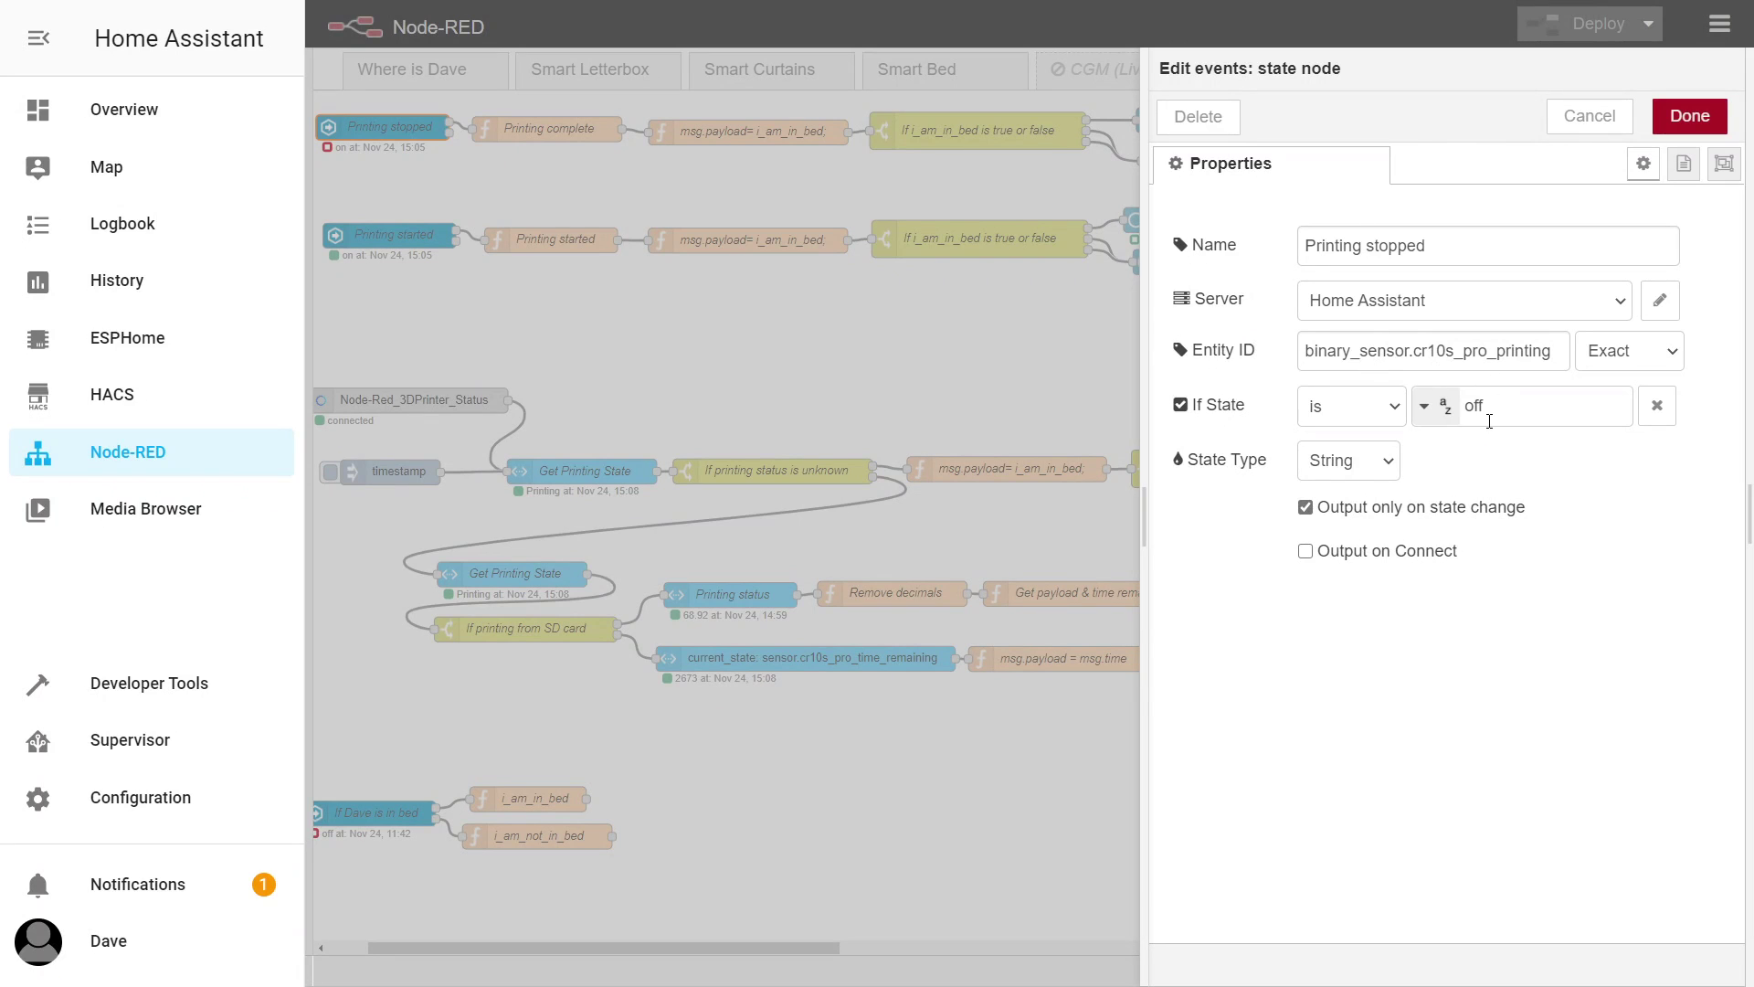
left_click(1585, 115)
double_click(566, 128)
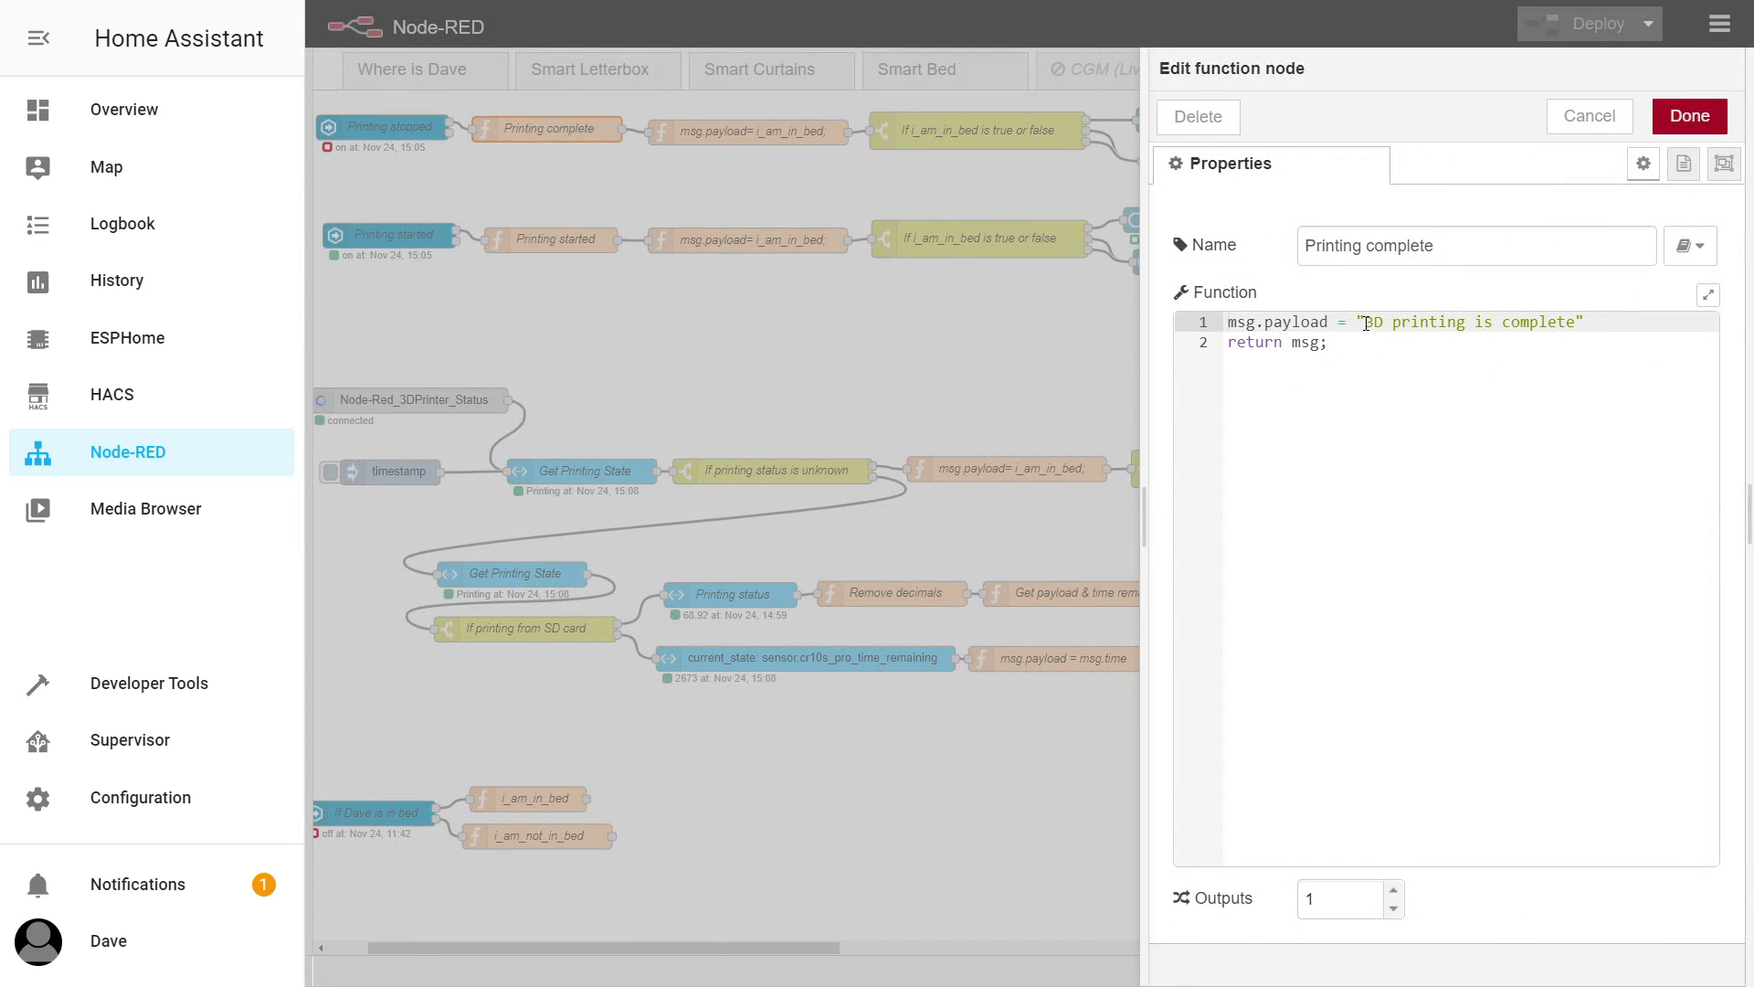
left_click(1581, 132)
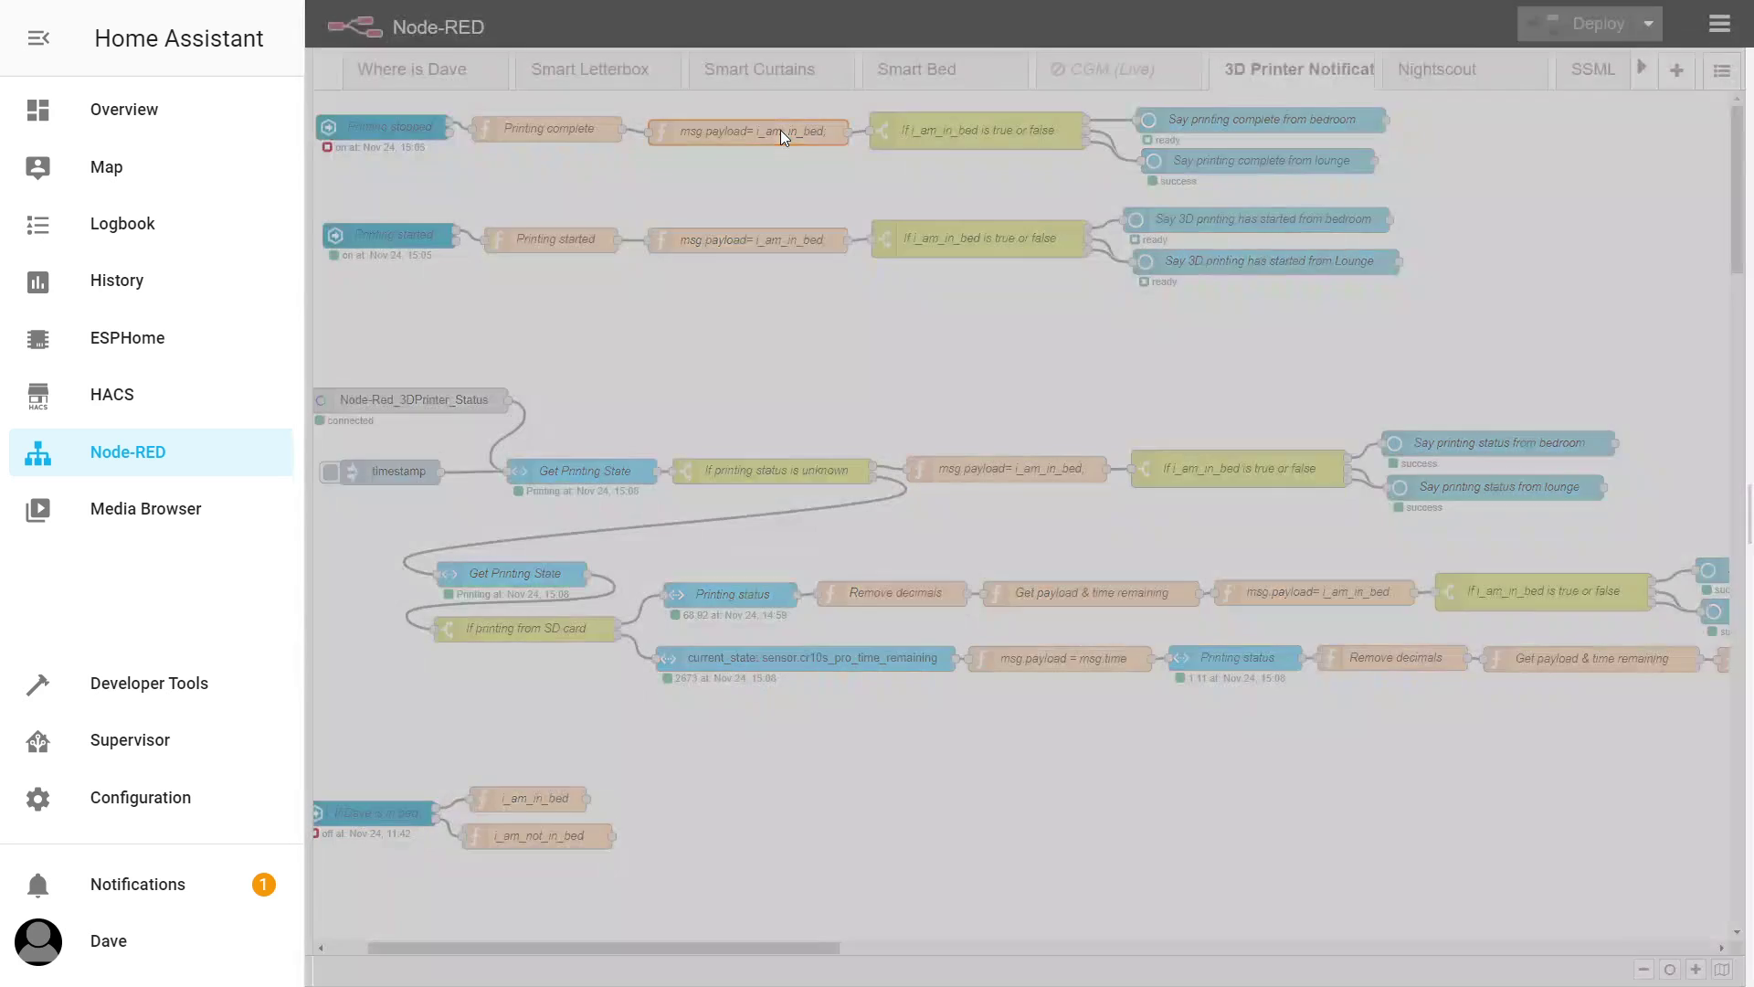
- Examine the msg.payload= i_am_in_bed function and the true-or-false switch rules in the Printing stopped flow
double_click(780, 130)
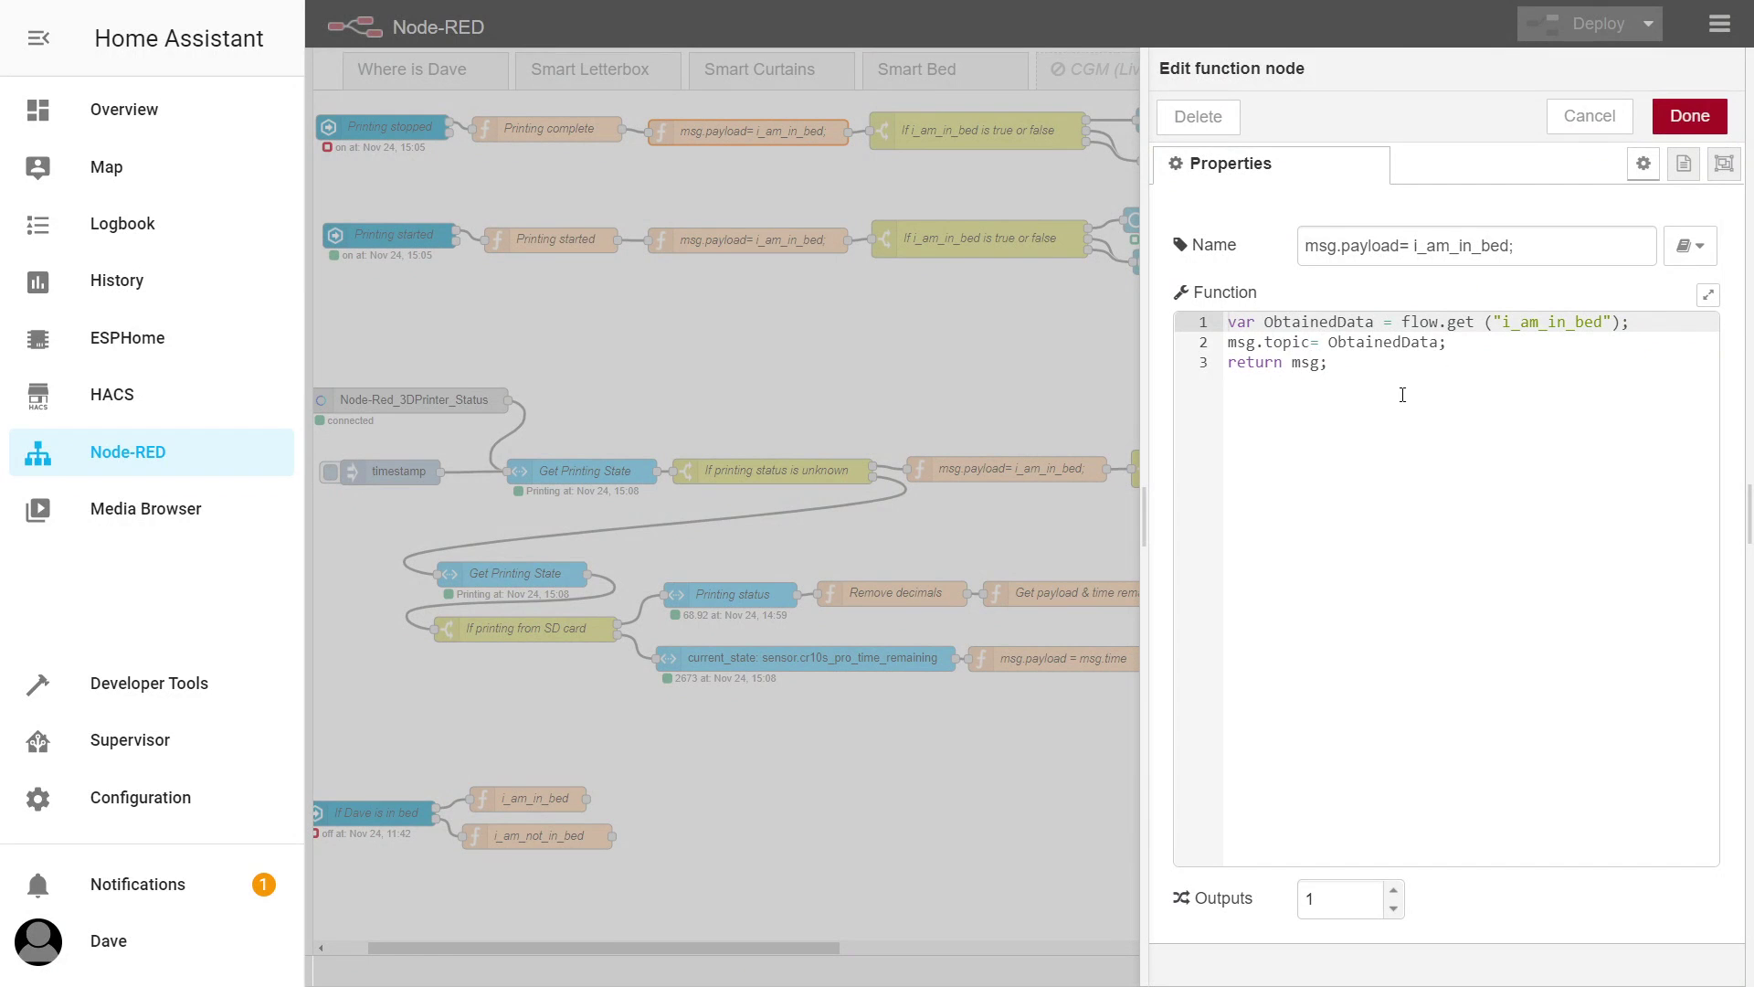
left_click(1590, 116)
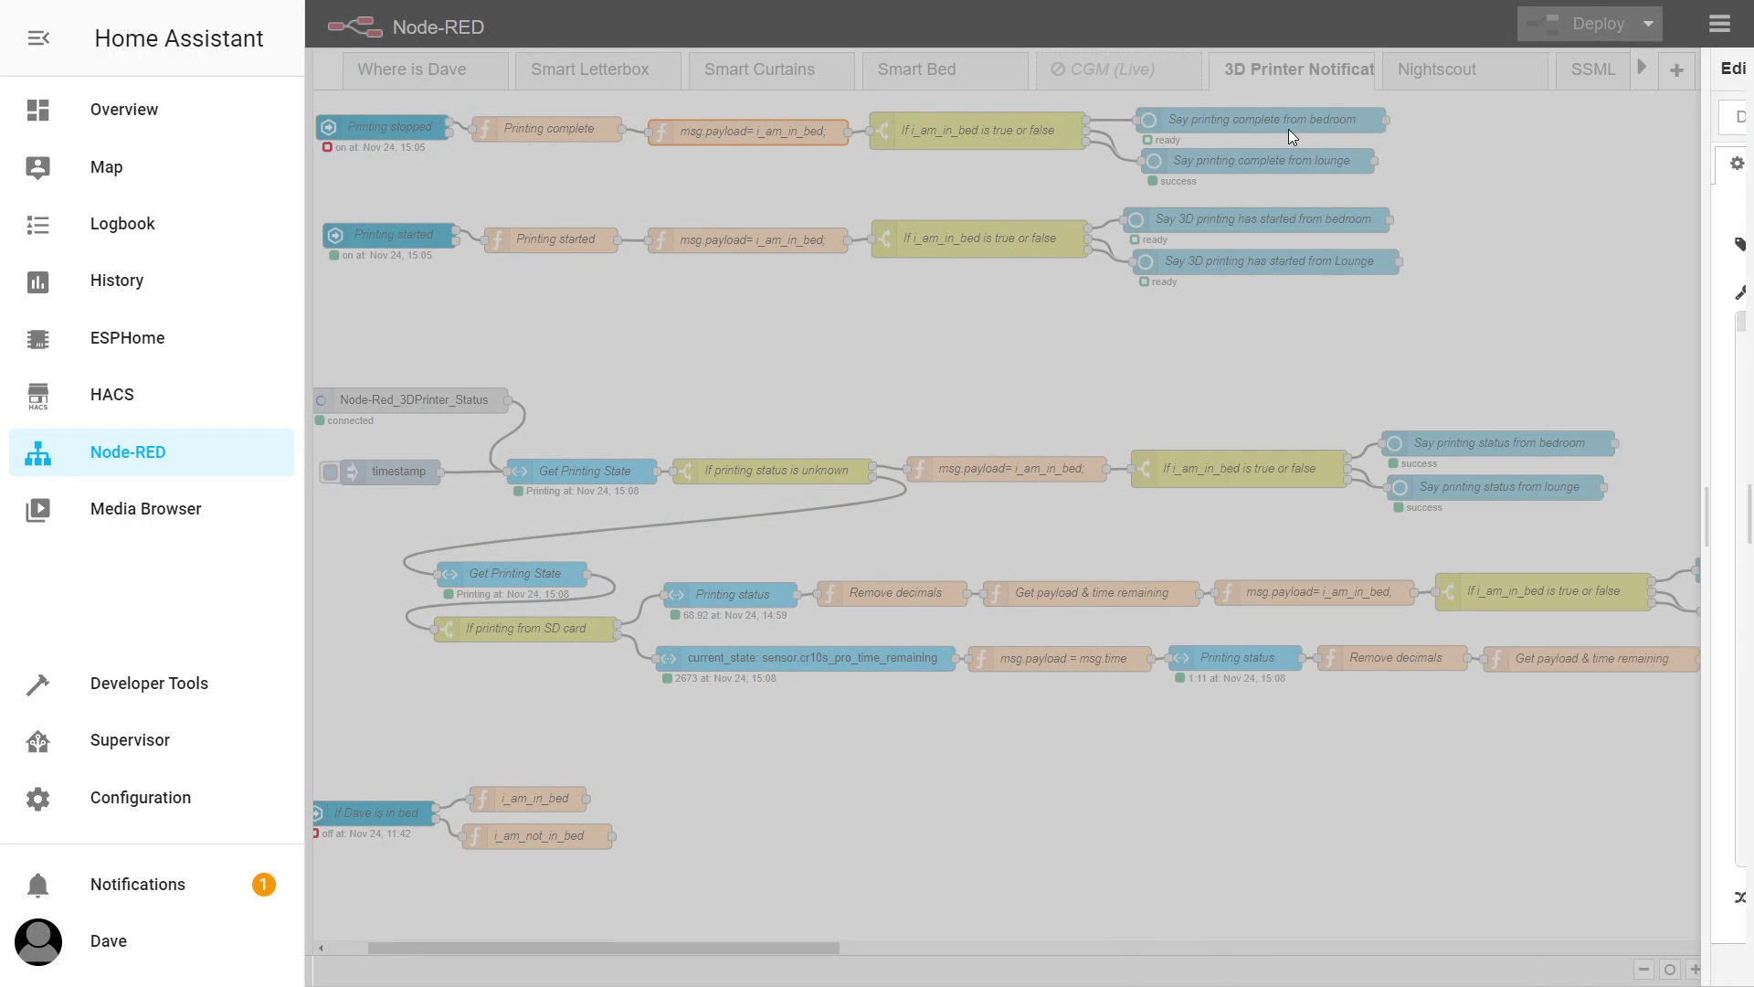
double_click(924, 132)
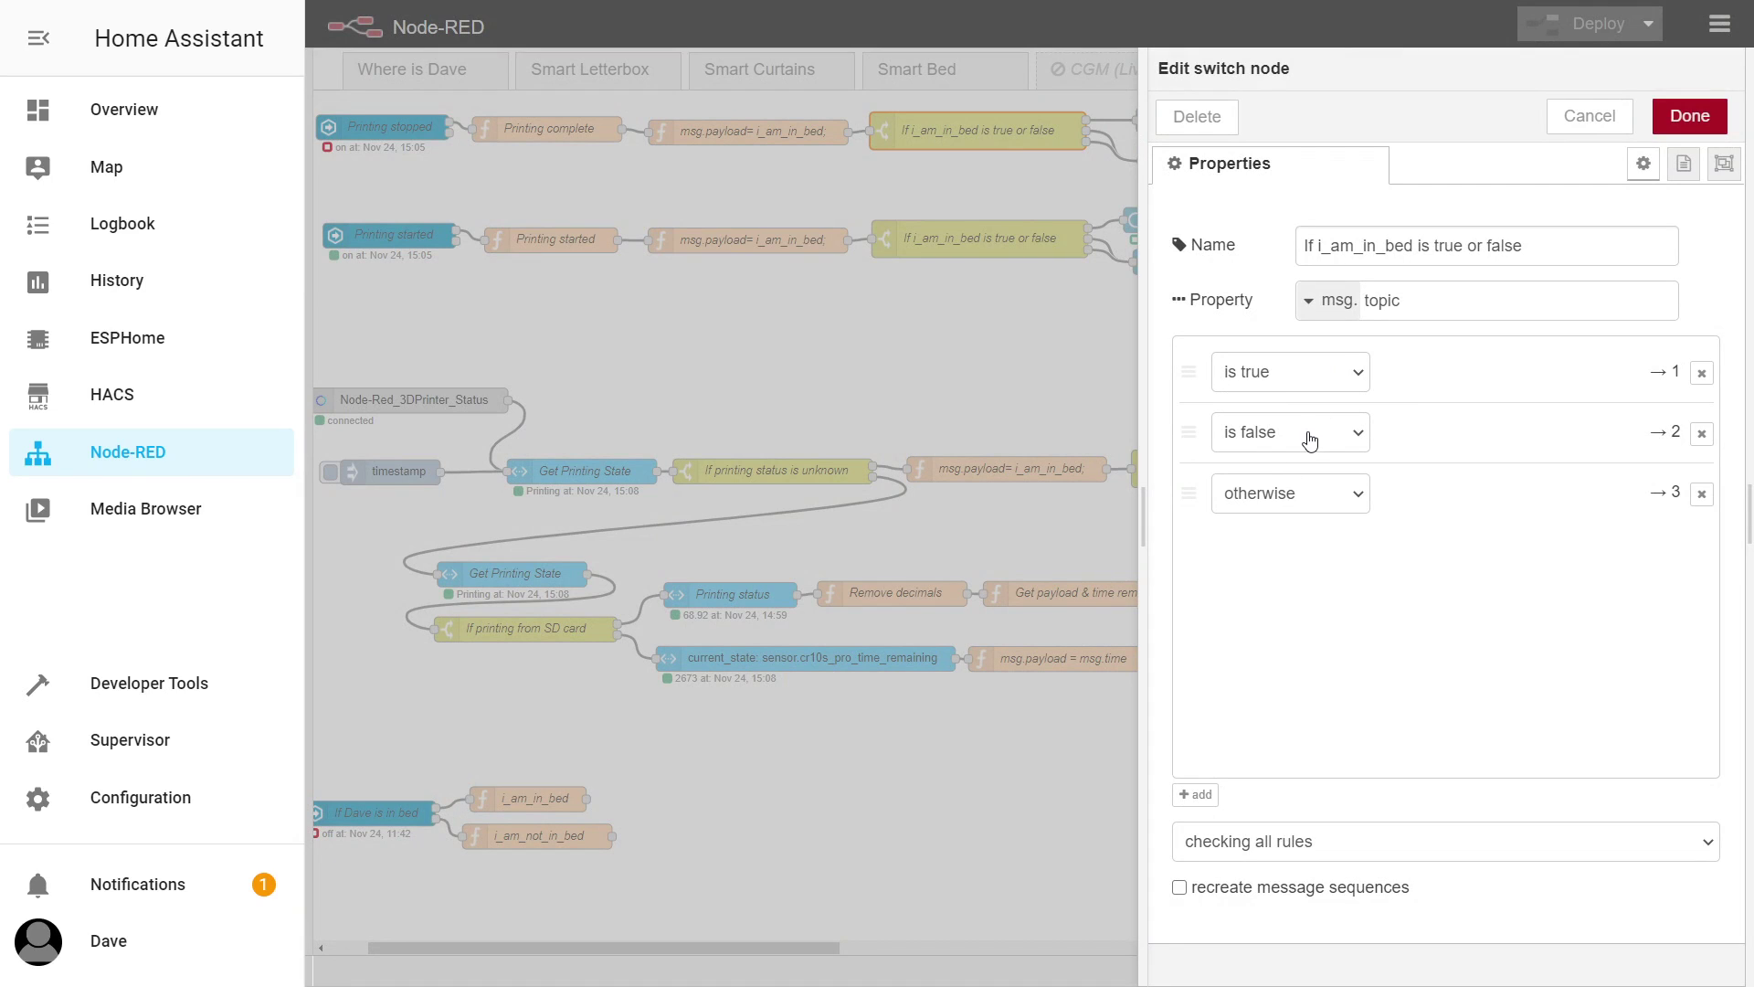
left_click(1590, 116)
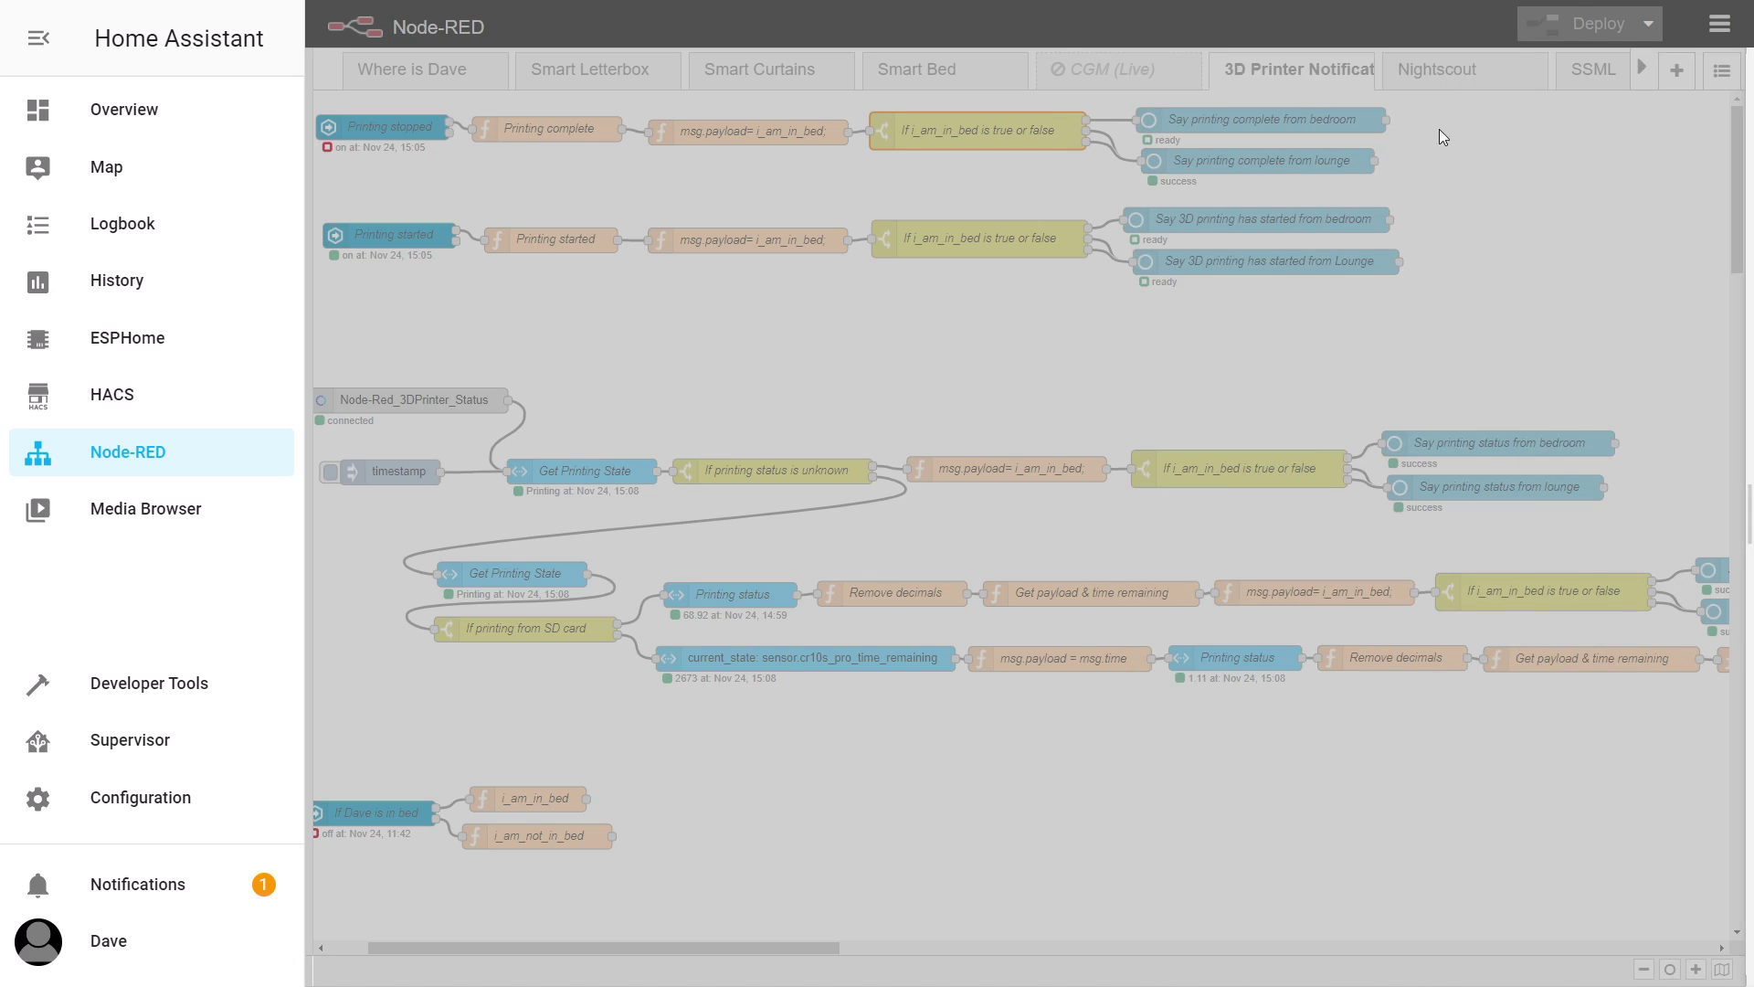
- Review the speech text and target device of the Say printing complete nodes for the bedroom and lounge
left_click(1285, 122)
double_click(1284, 122)
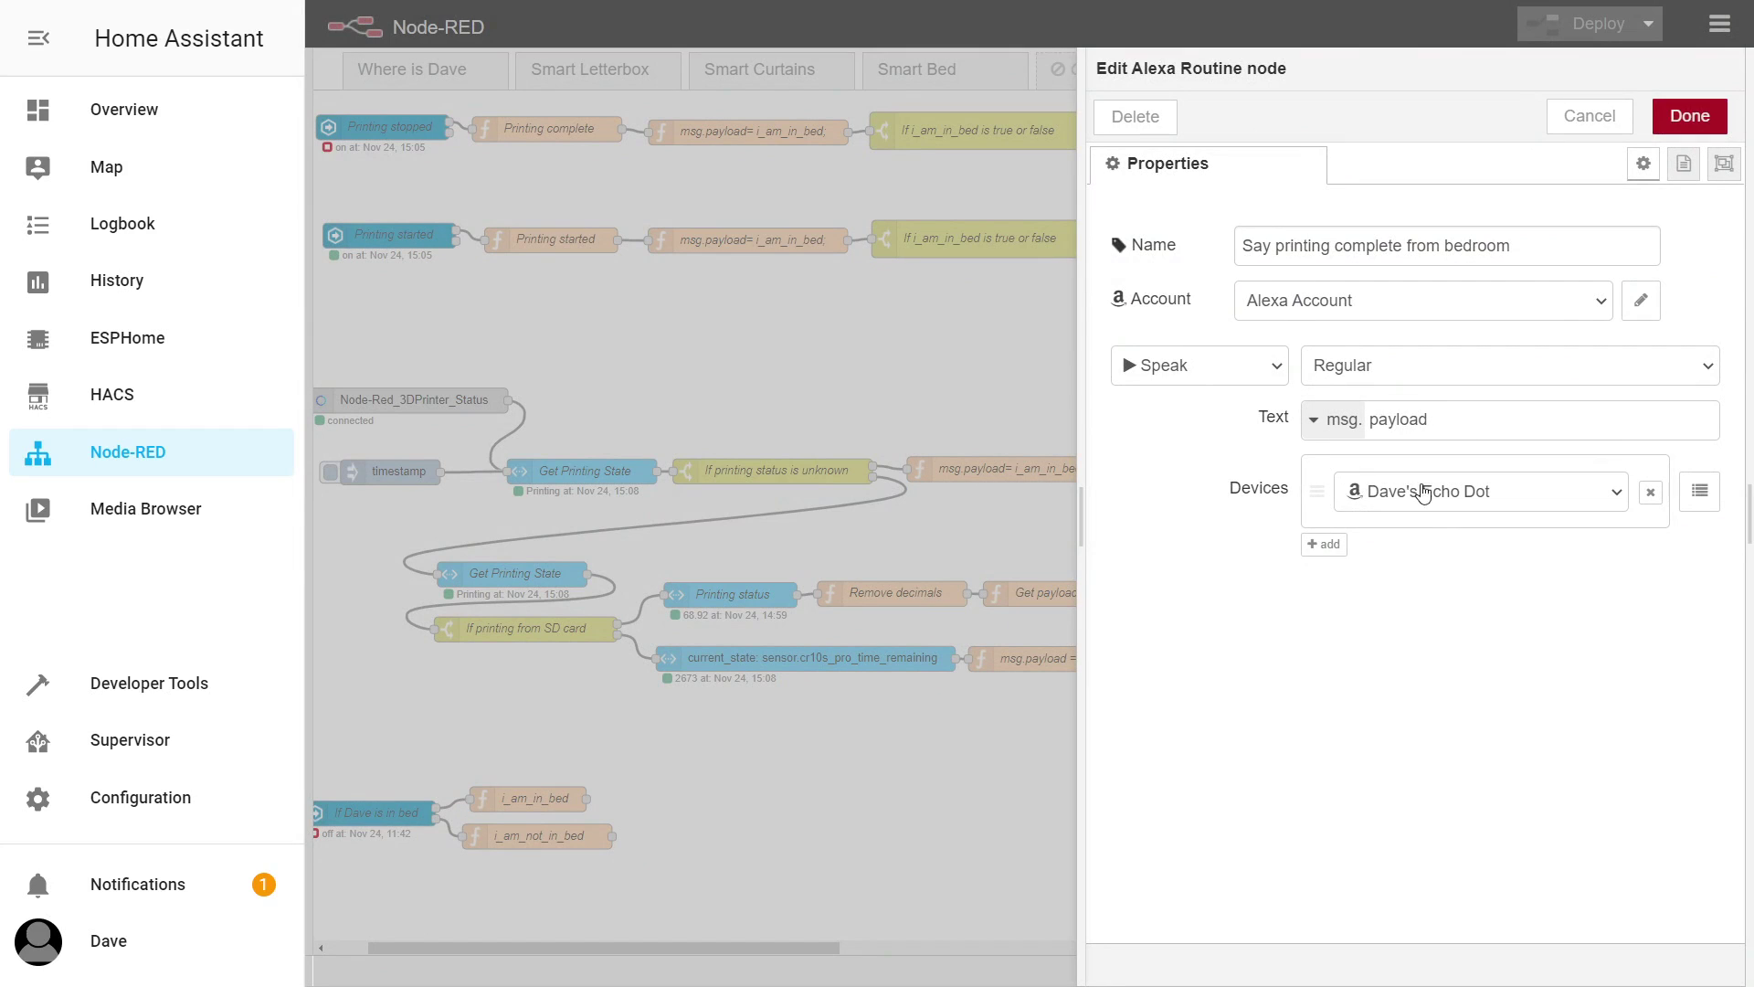
left_click(1600, 130)
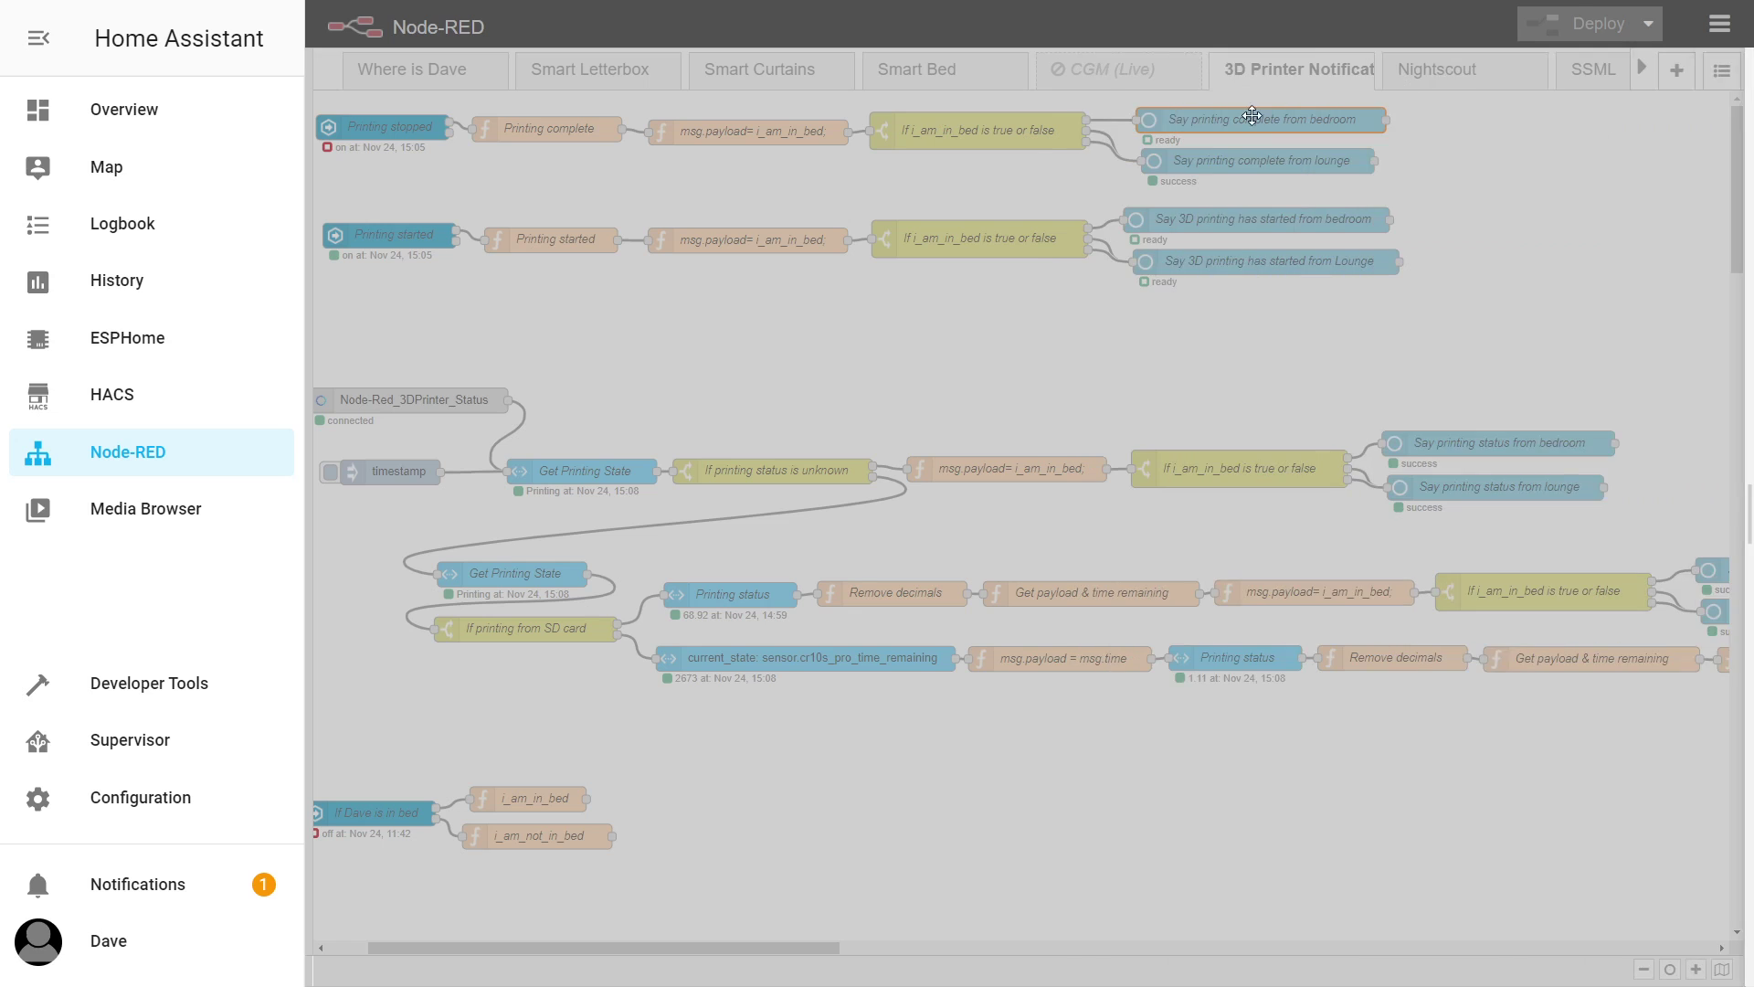
double_click(1266, 160)
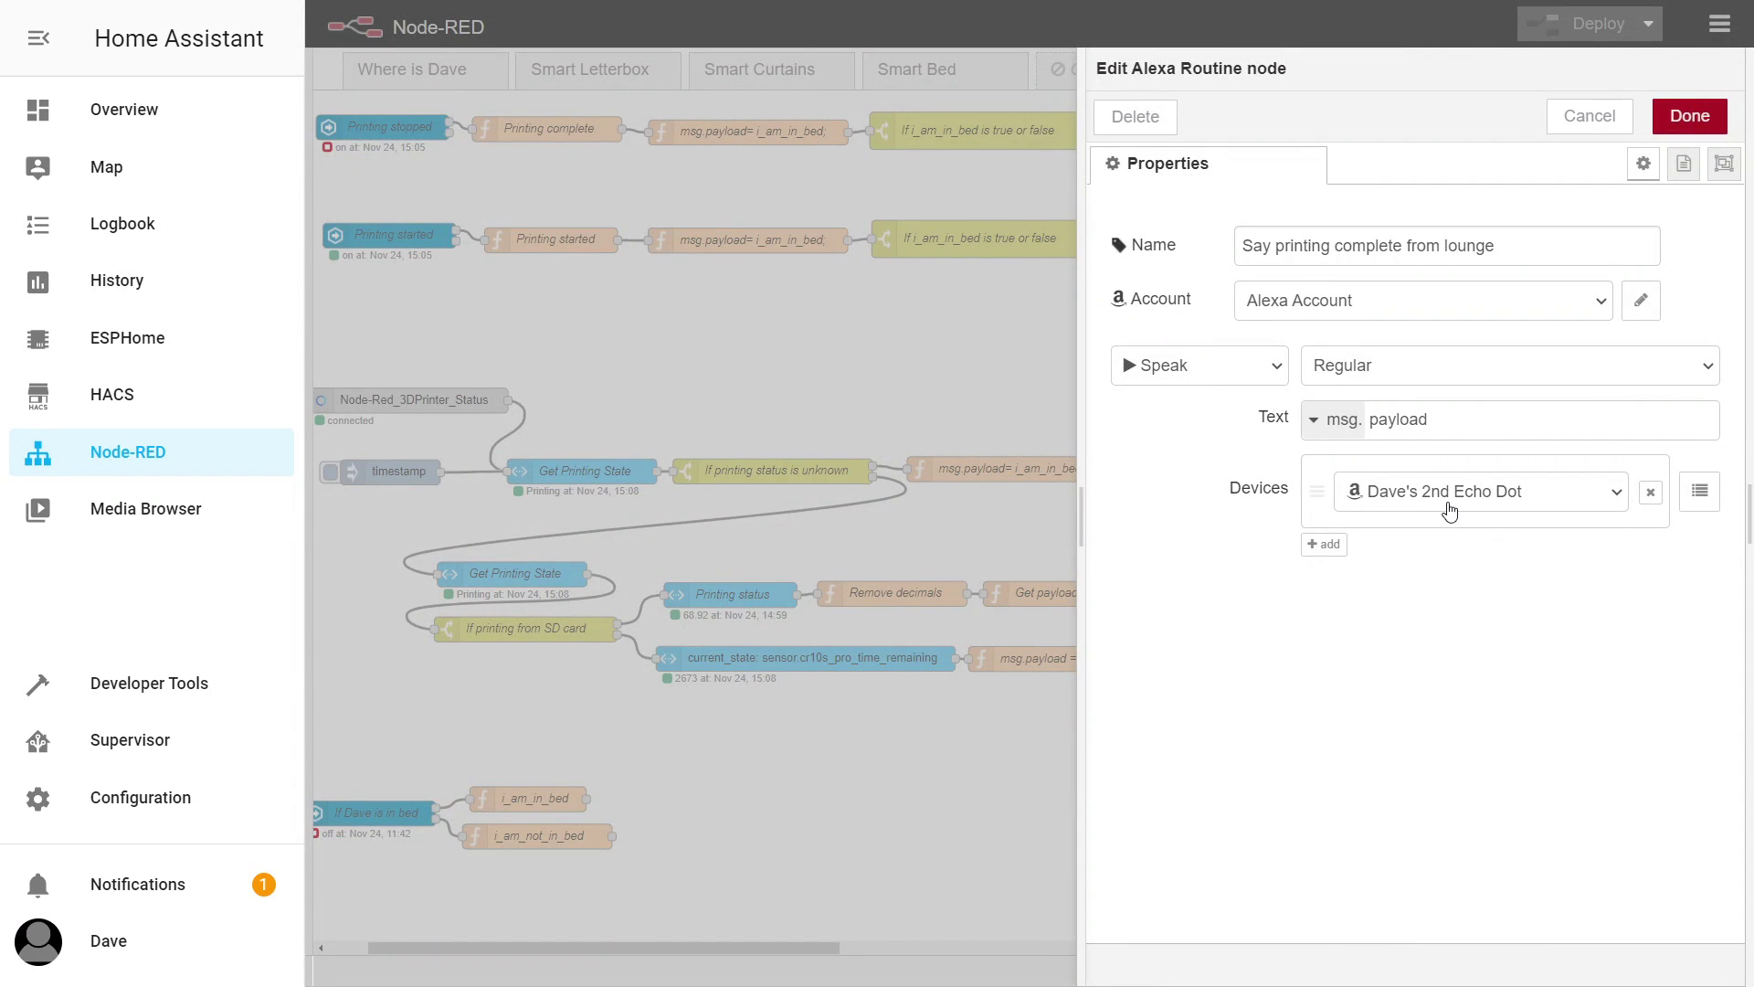
left_click(1610, 117)
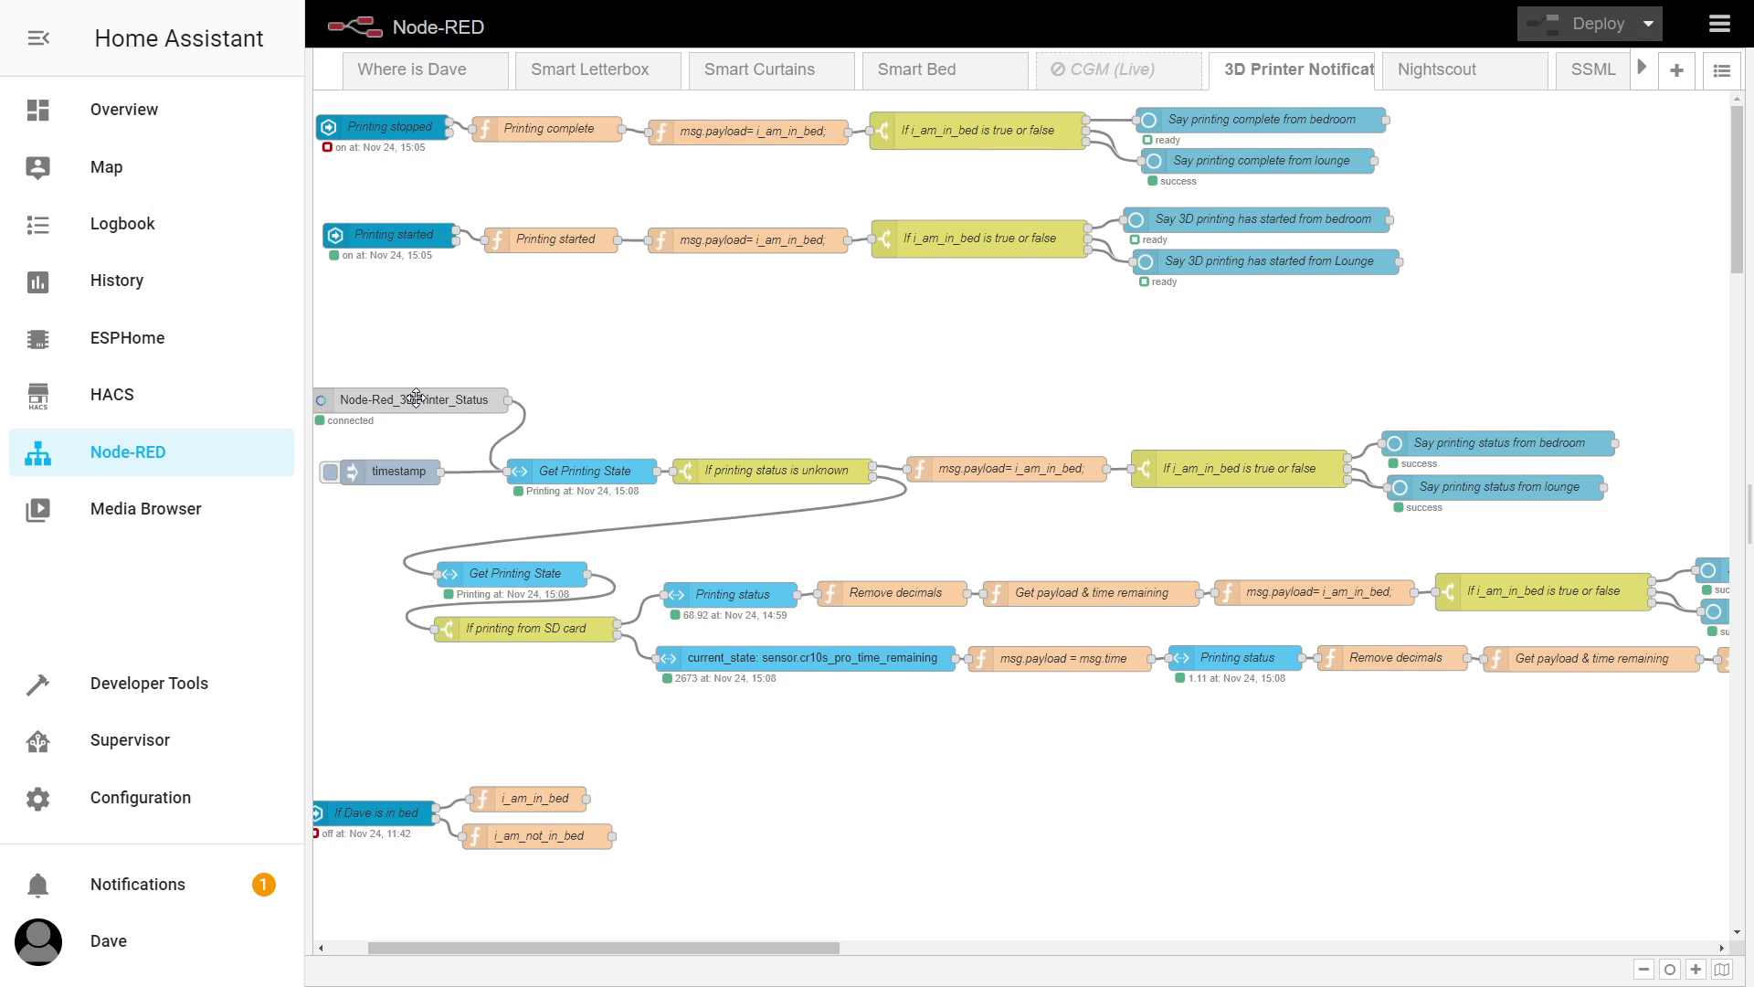
- Inspect the Get Printing State node fed by the timestamp and the rules of the If printing status is unknown switch
double_click(575, 471)
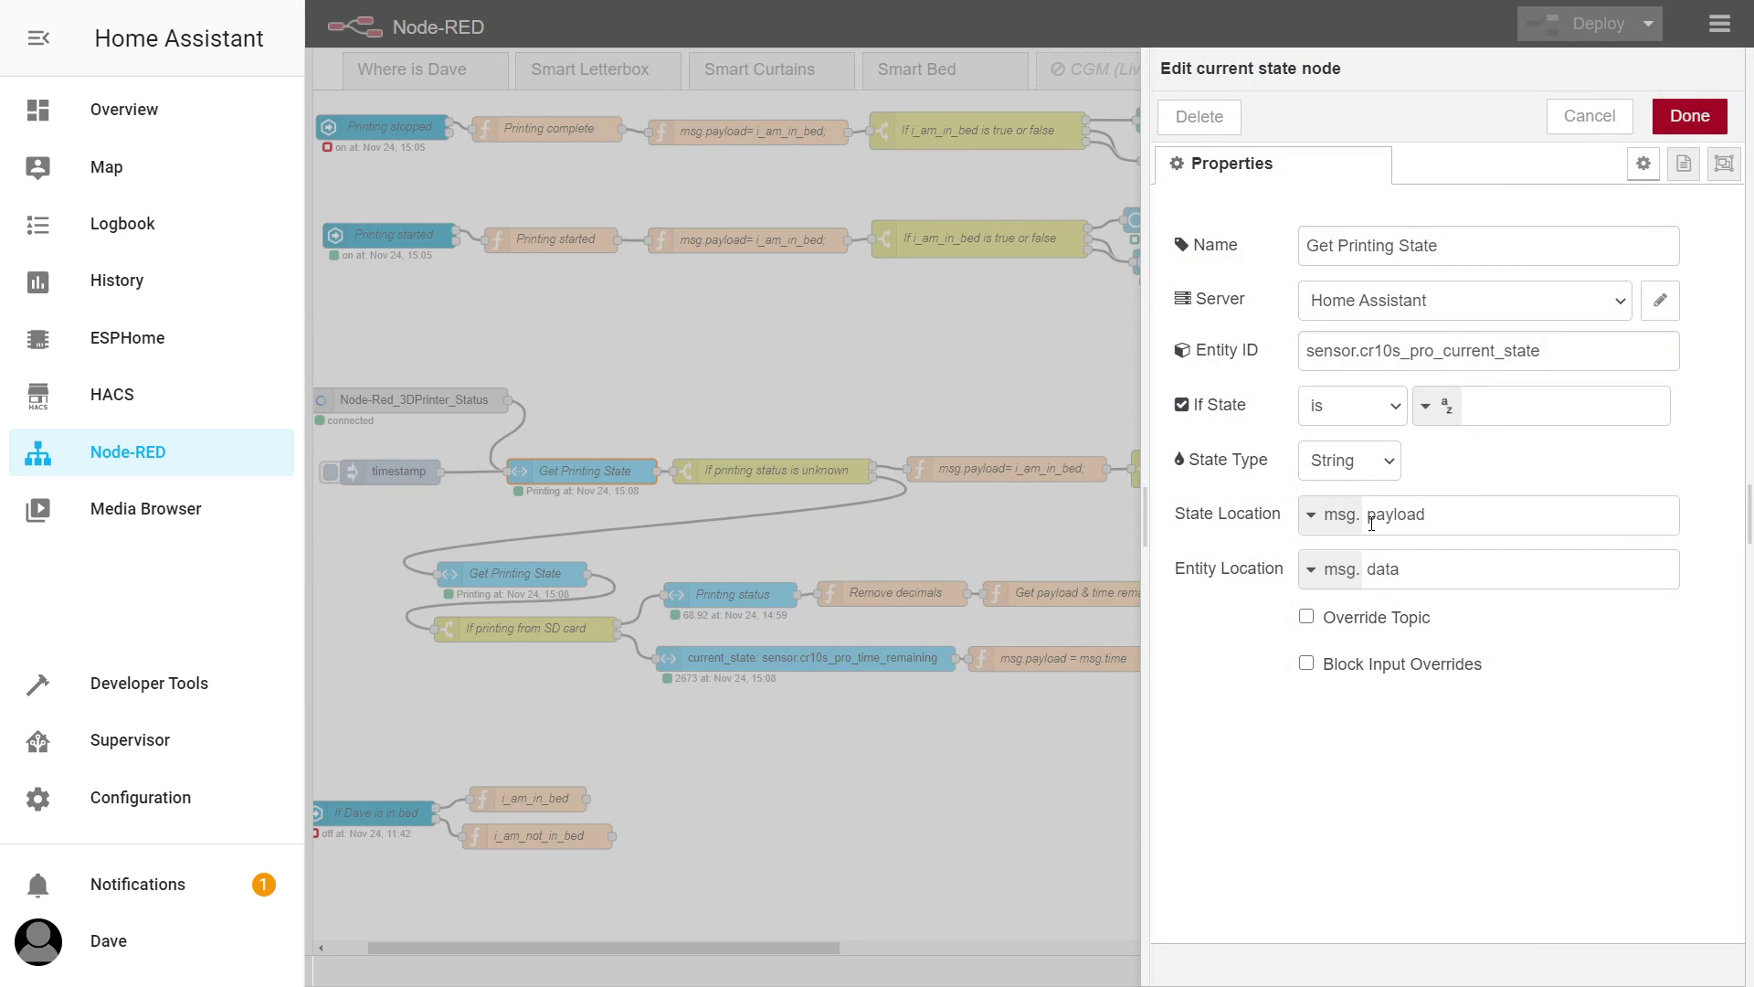
left_click(1554, 120)
double_click(808, 470)
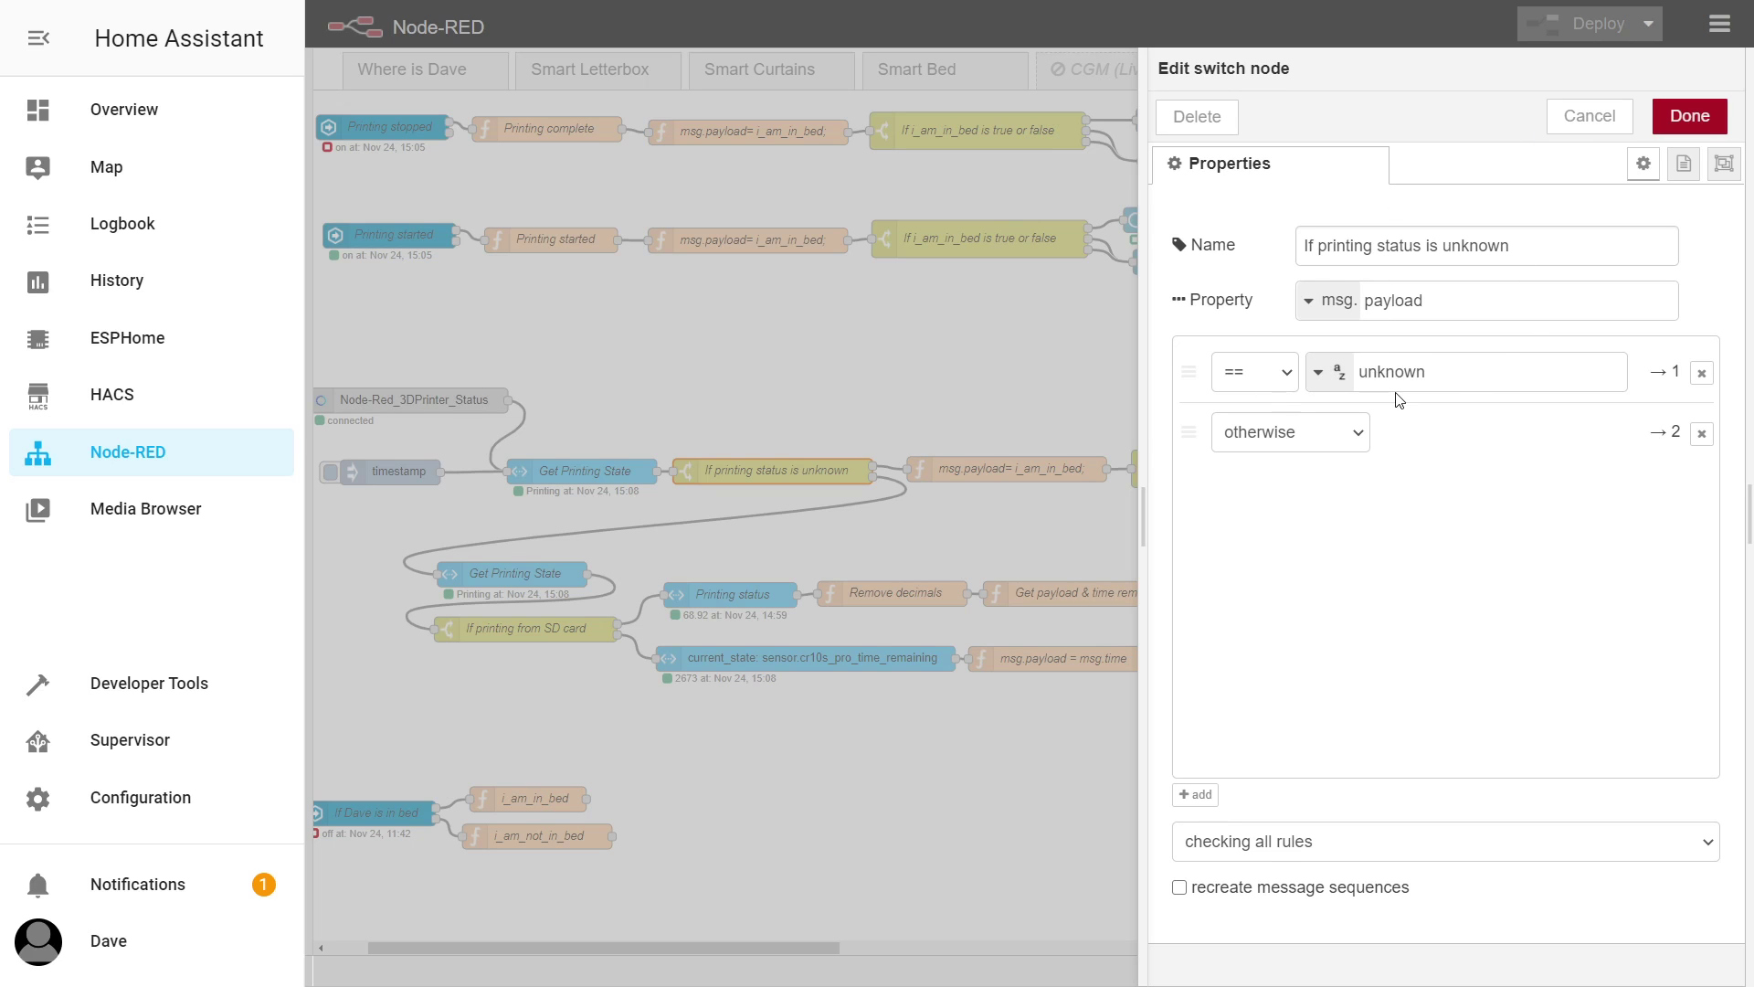
left_click(1560, 121)
- Review the msg.payload= i_am_in_bed function and the true-or-false switch rules on the unknown printing status branch
left_click_drag(890, 377, 1689, 532)
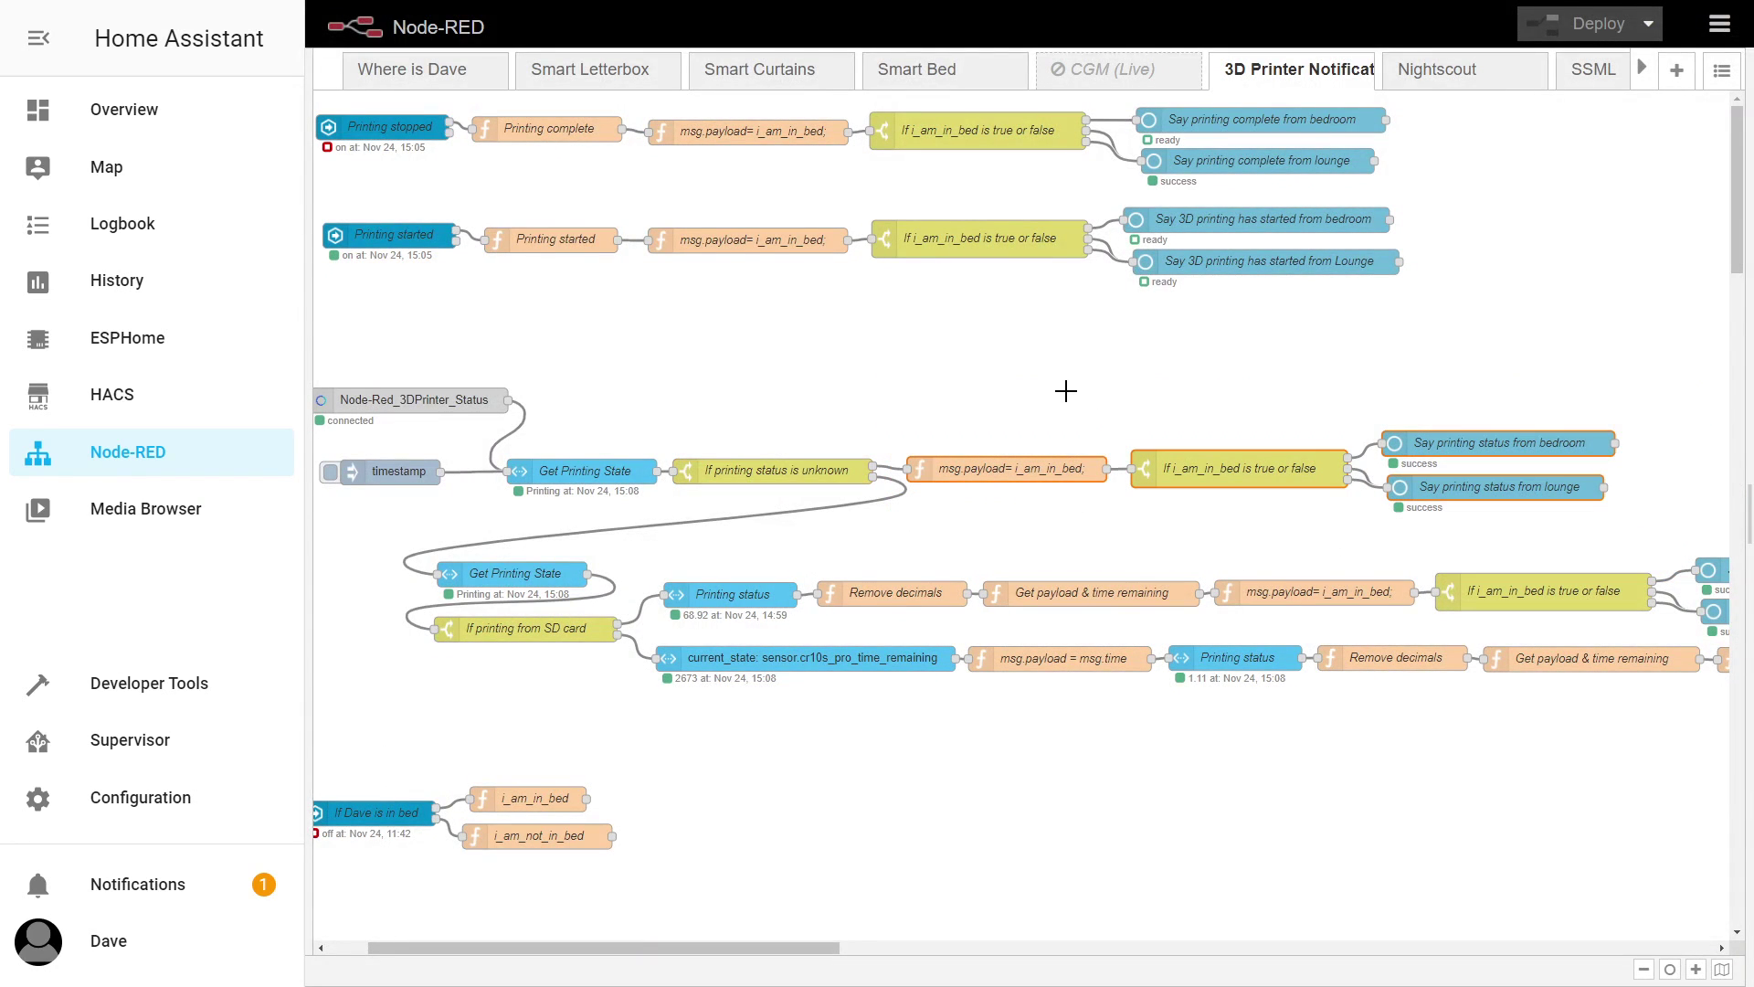
double_click(1026, 470)
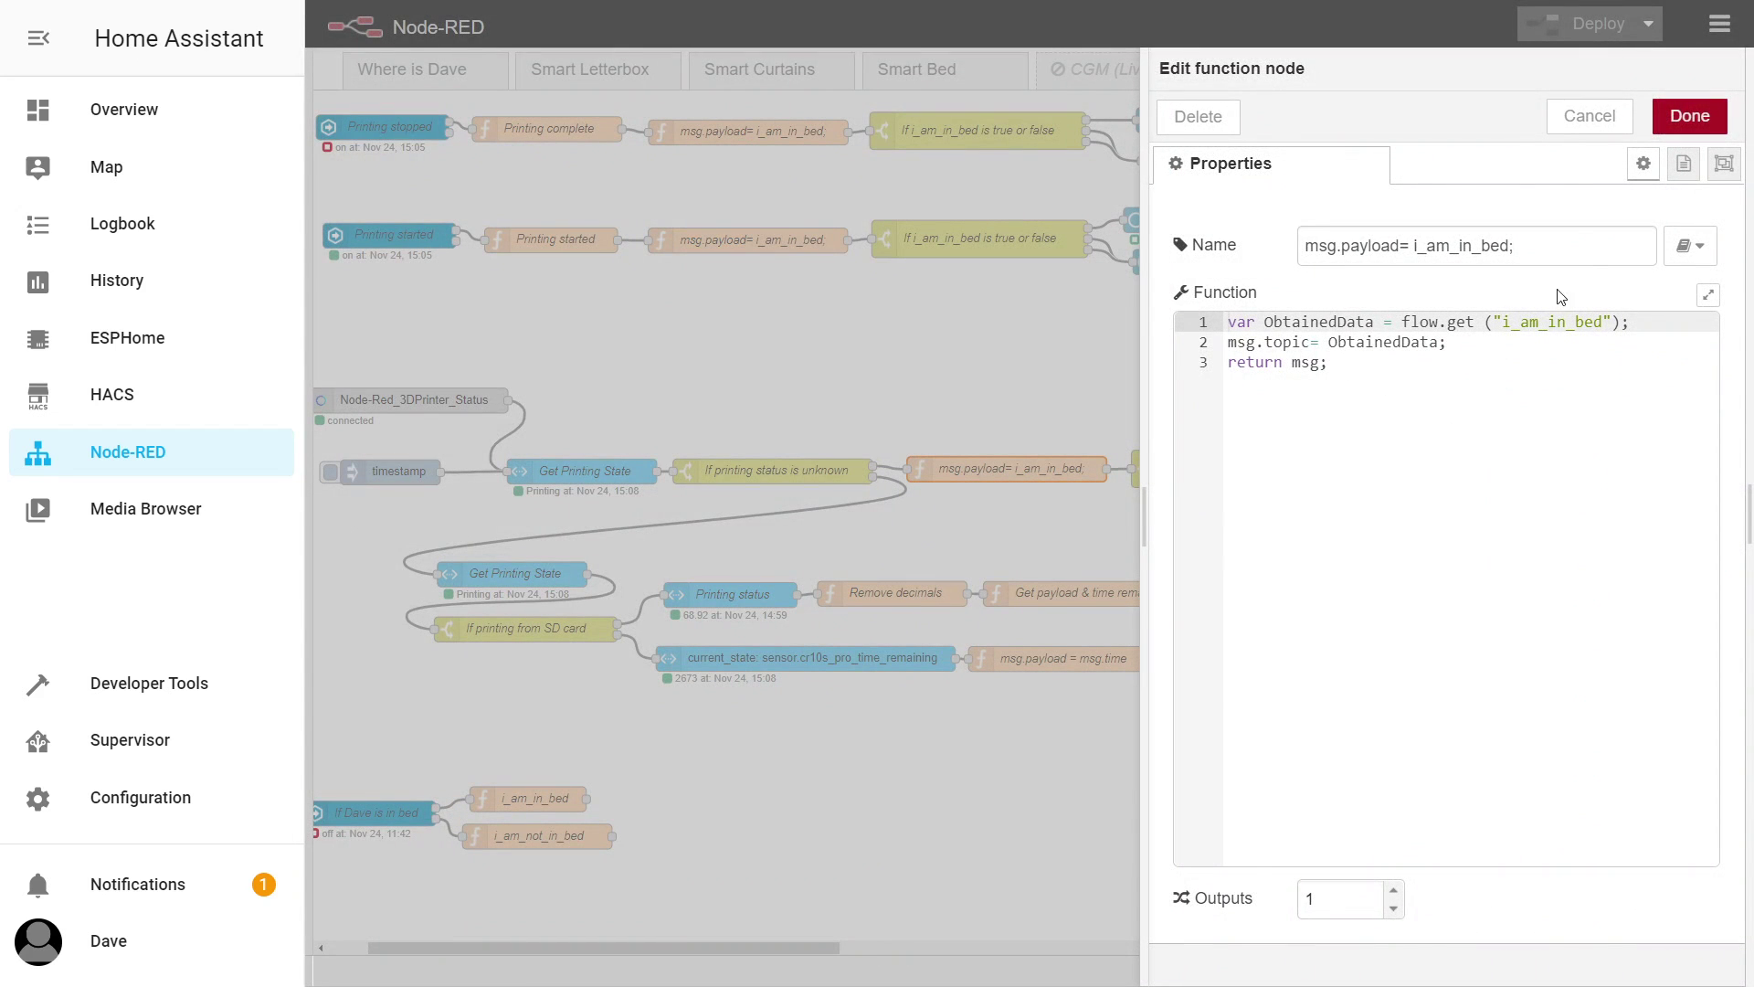
left_click(1589, 116)
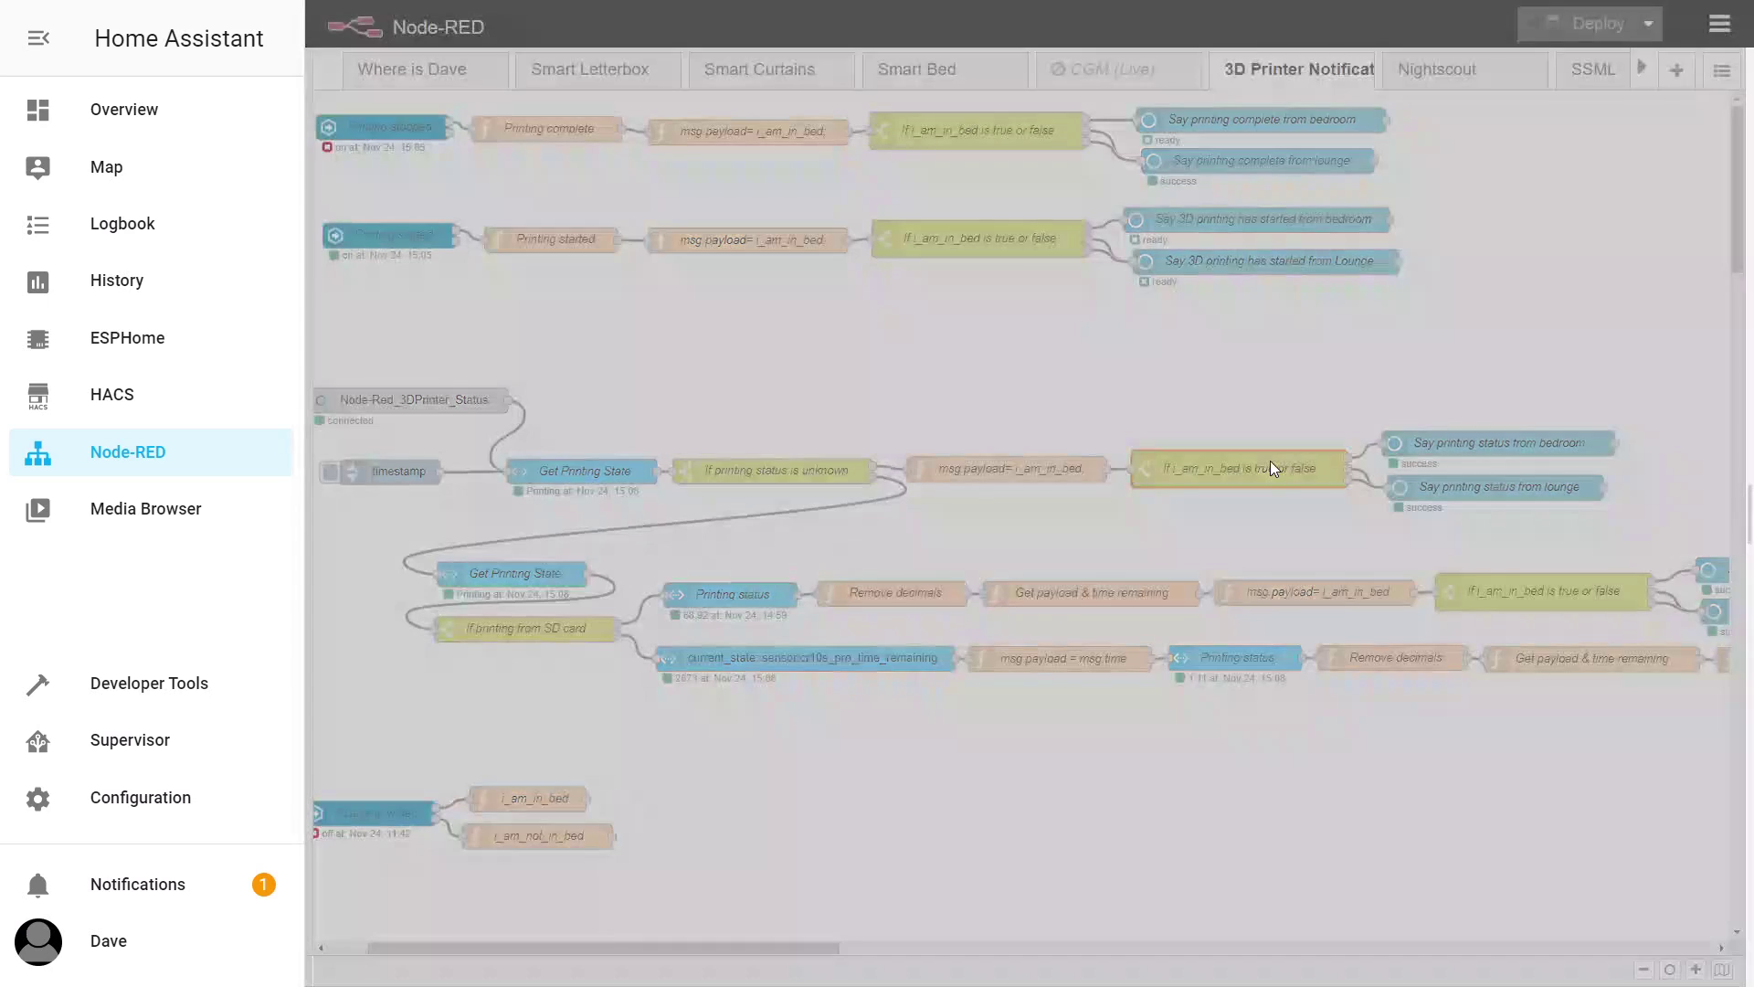
double_click(1270, 467)
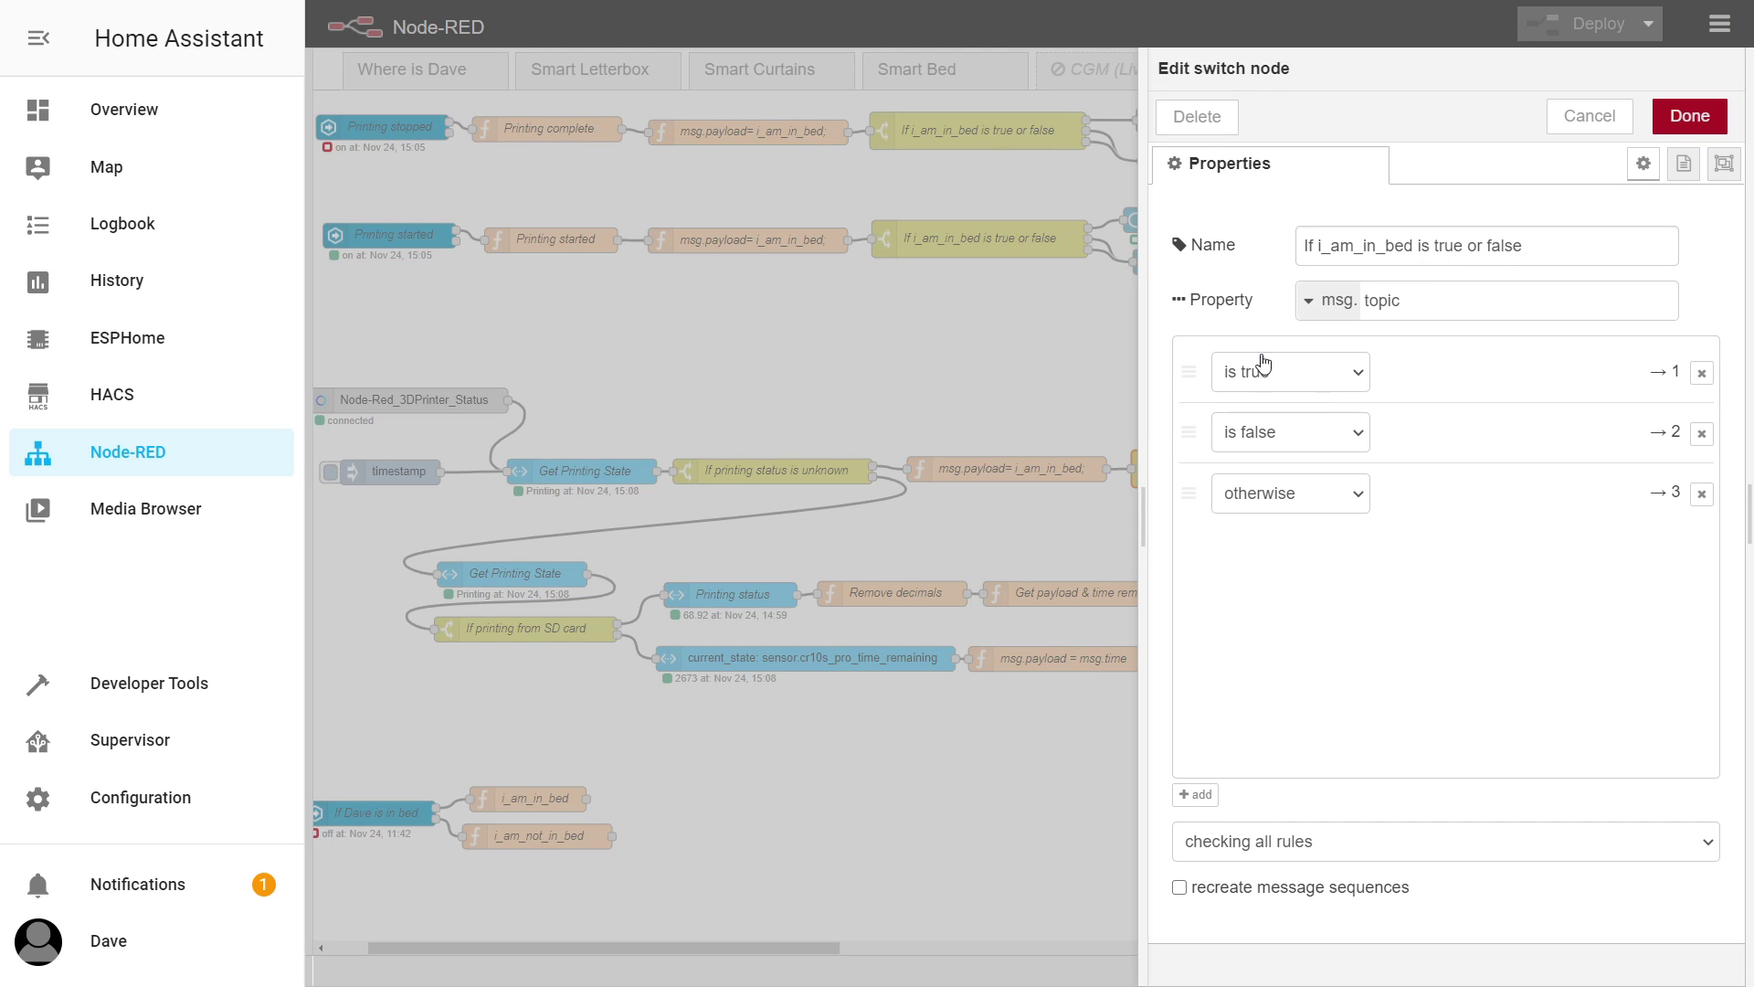
left_click(1589, 116)
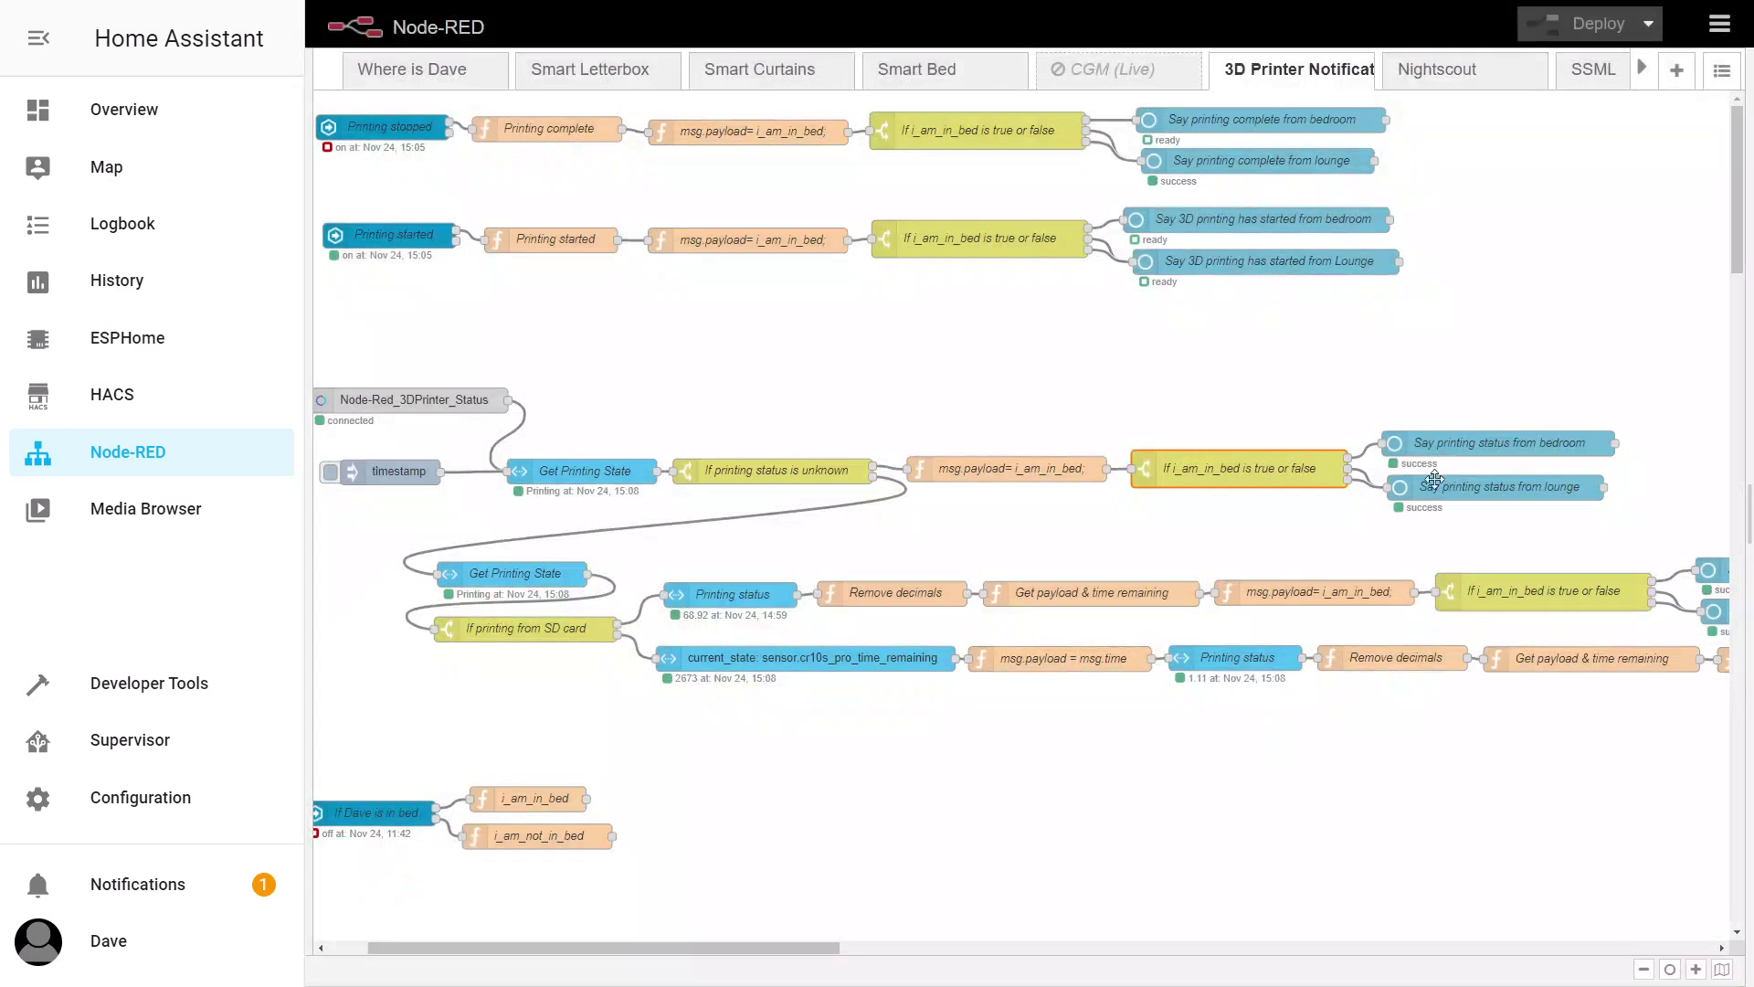
- Check the speech text and target device of the bedroom and lounge Say printing status nodes on the unknown-status branch
left_click(1492, 375)
double_click(1498, 447)
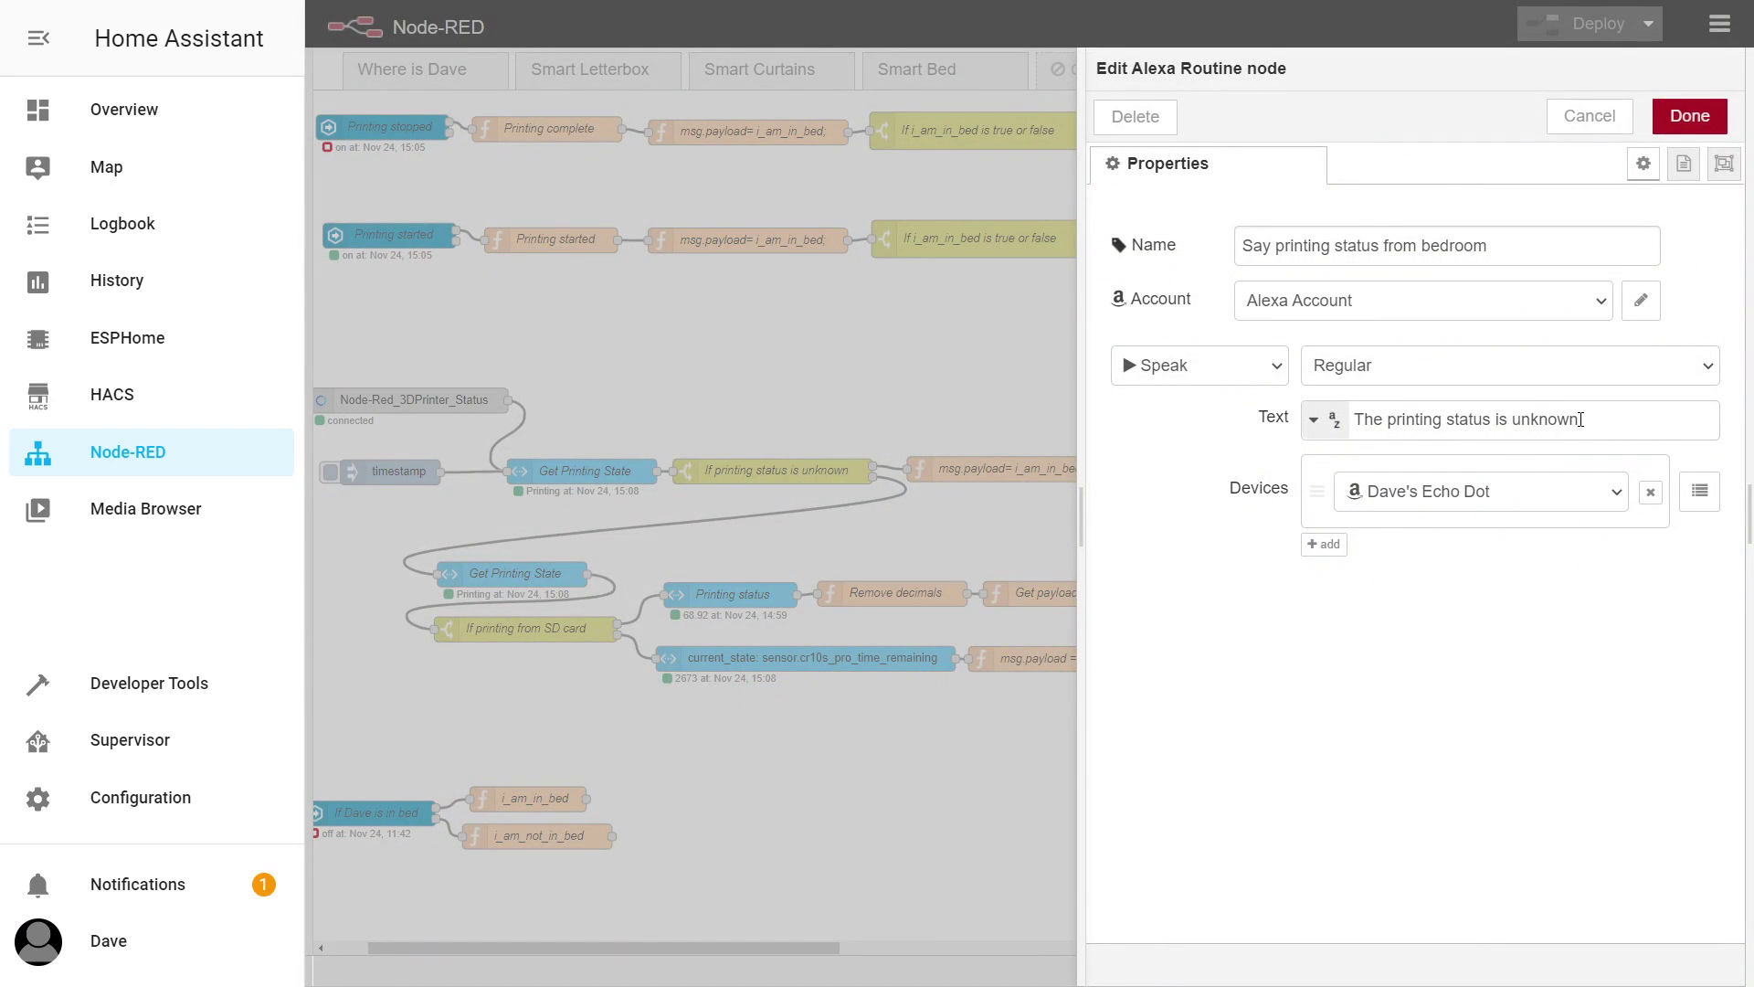
left_click(1589, 116)
double_click(1505, 489)
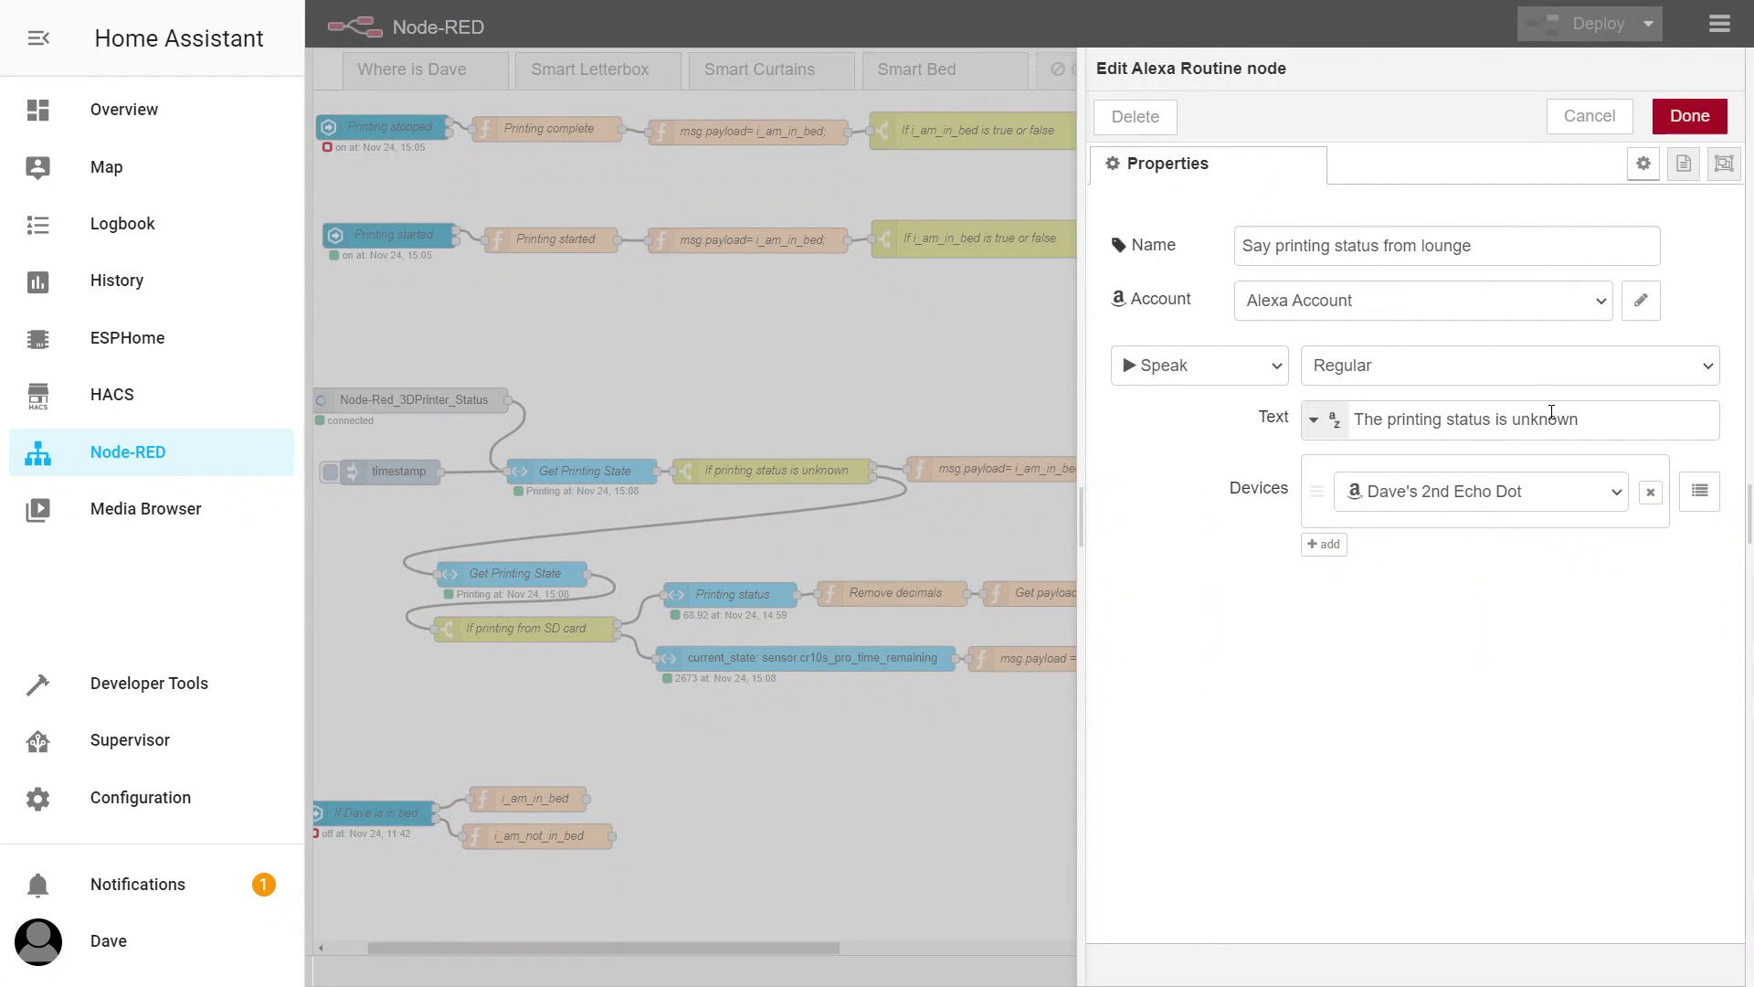
left_click(1589, 117)
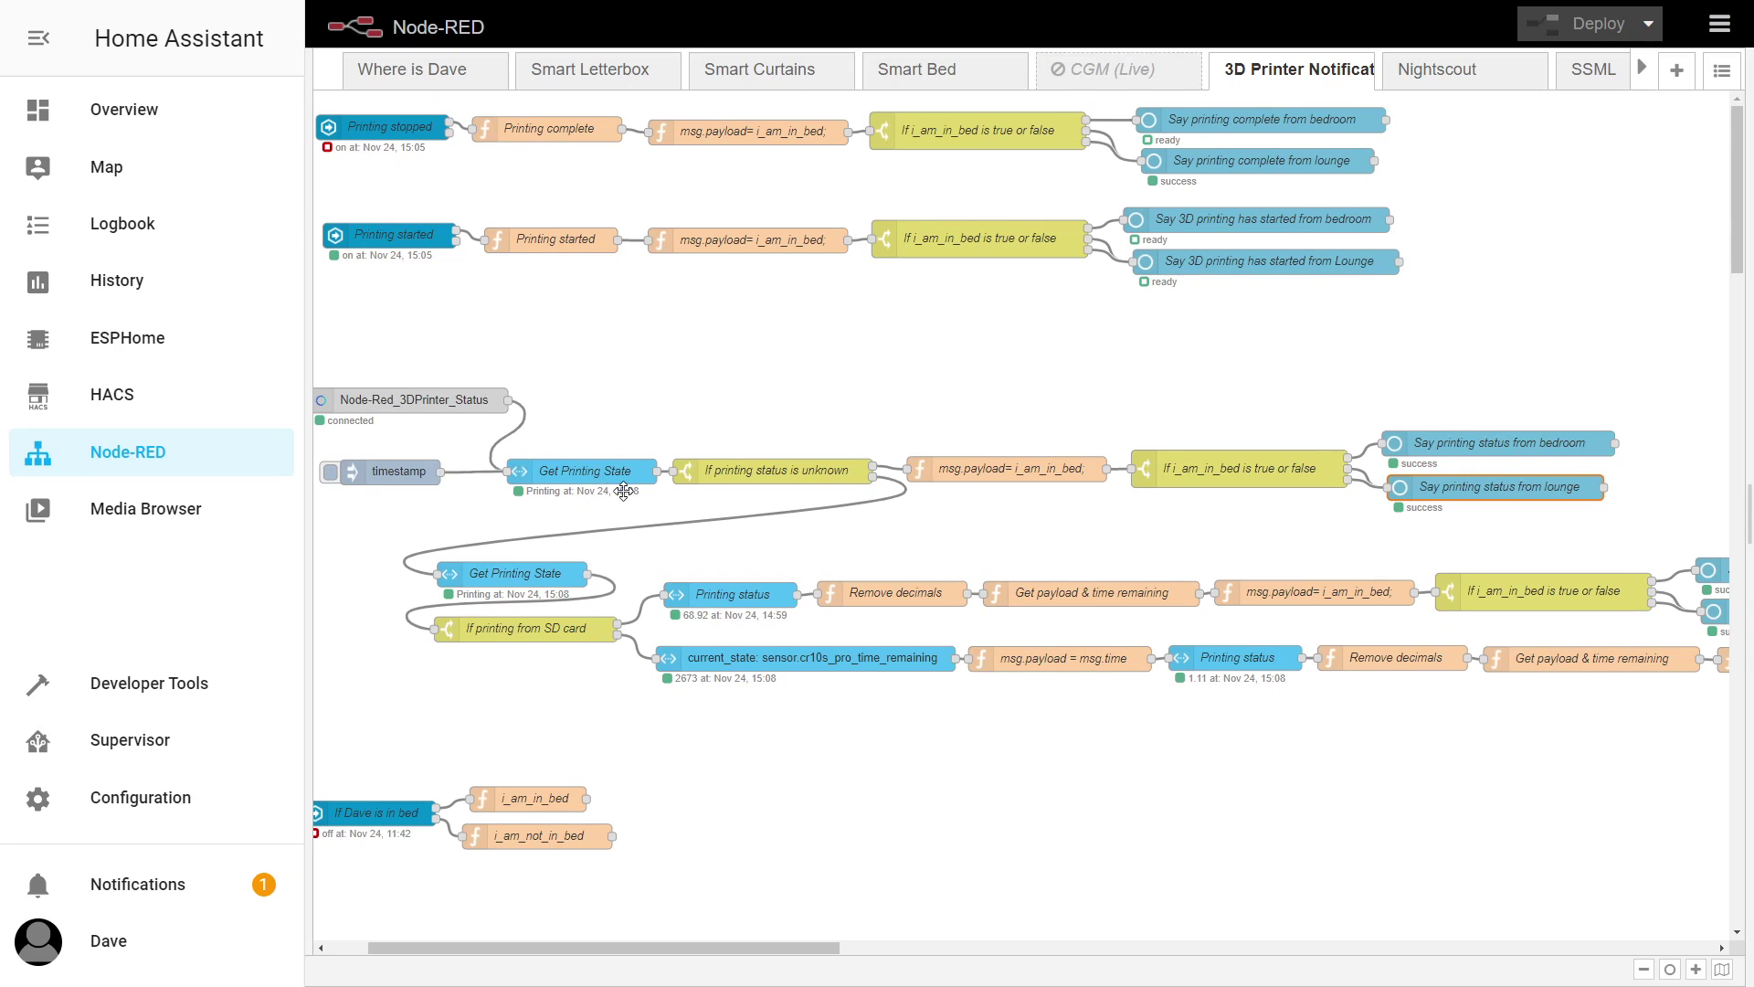
- Inspect the entity settings of the second Get Printing State node and the rules of the If printing from SD card switch
left_click(474, 583)
double_click(500, 581)
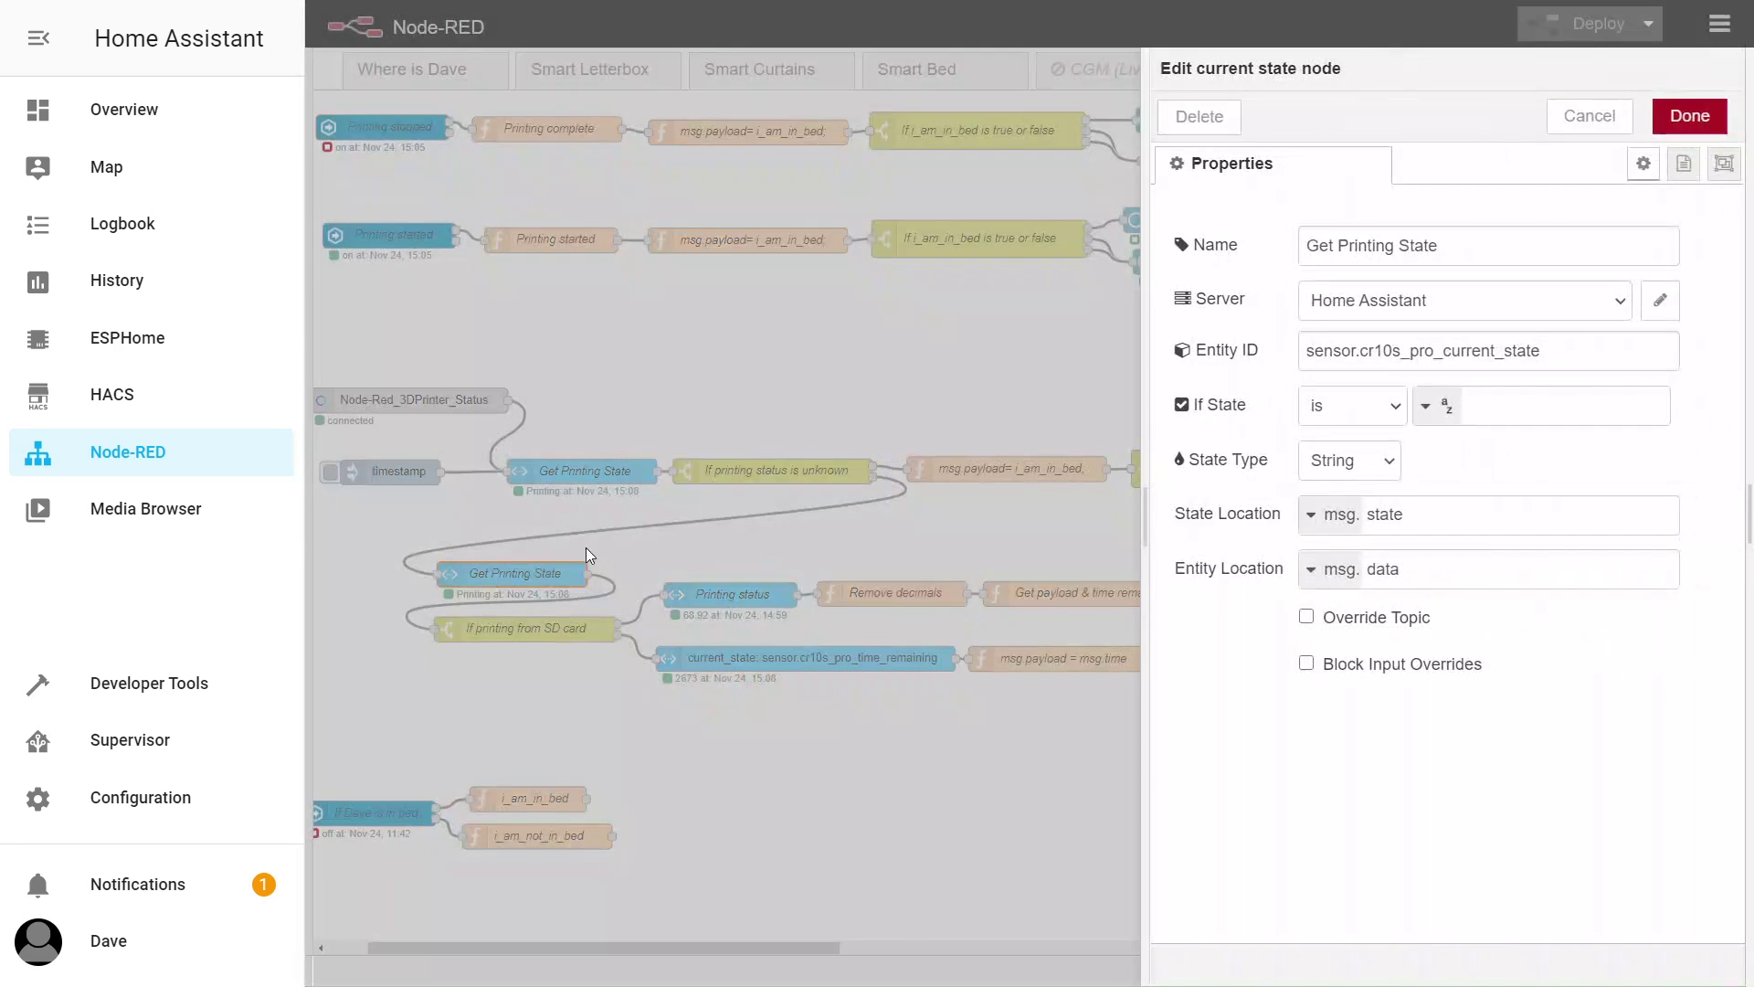
left_click(1585, 118)
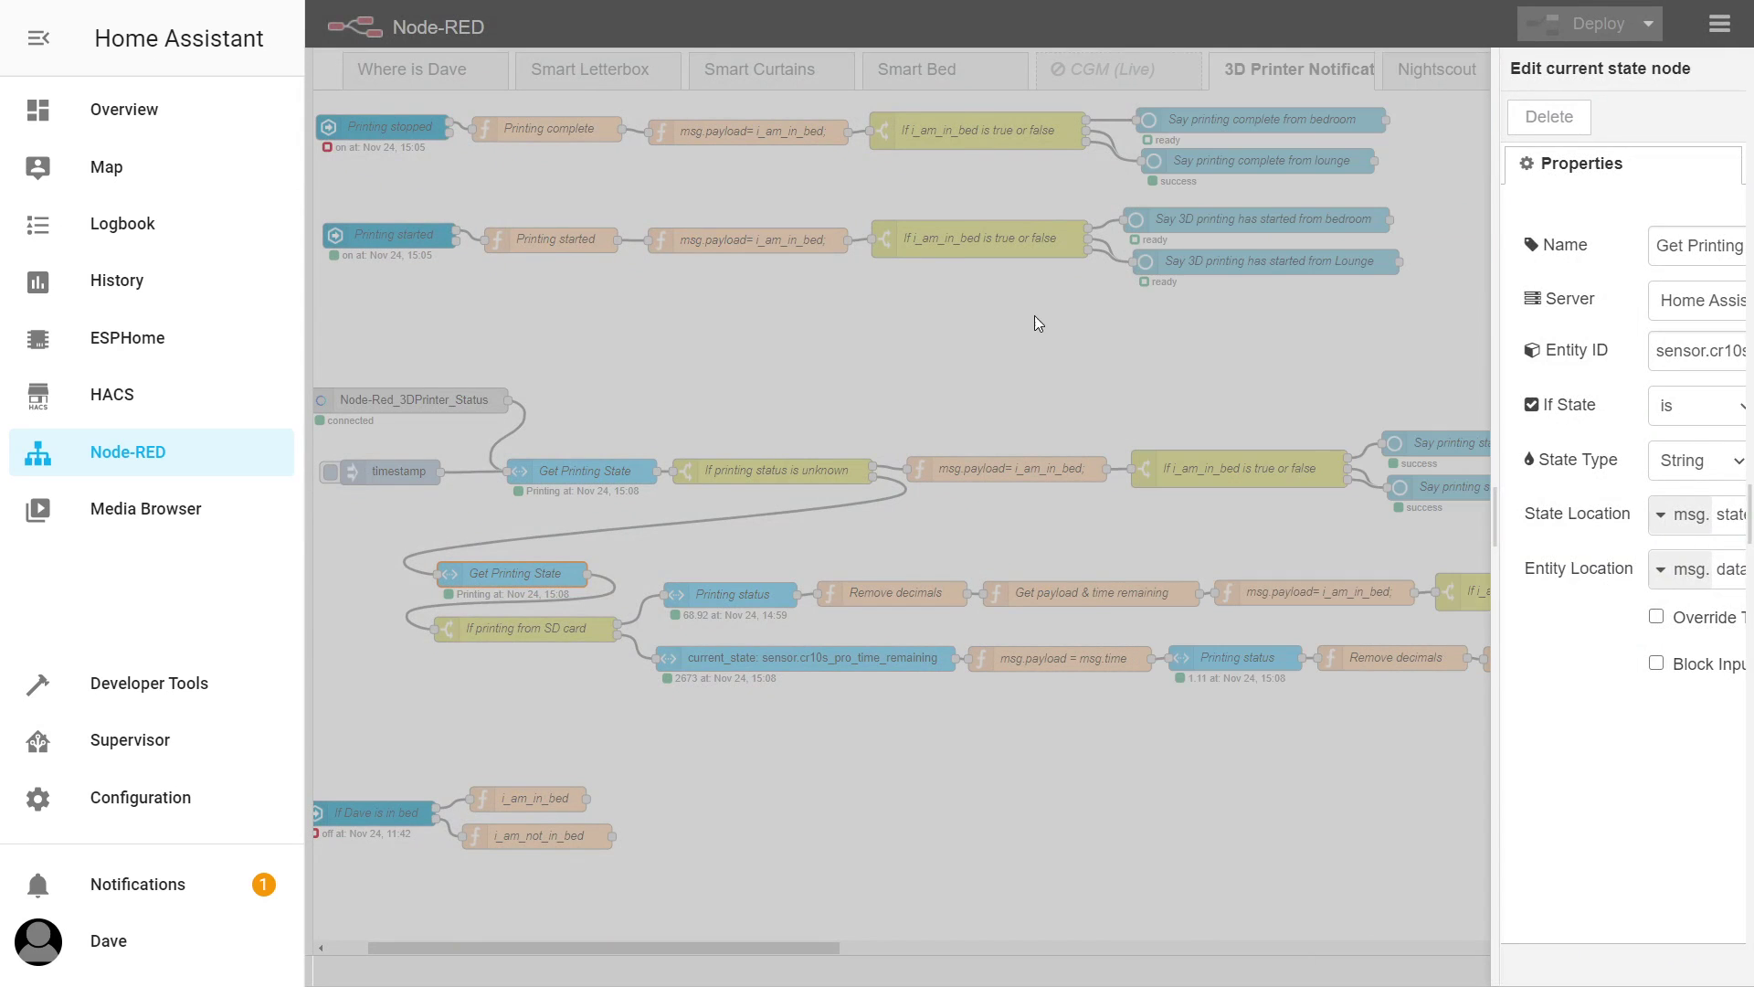
left_click(551, 624)
double_click(551, 622)
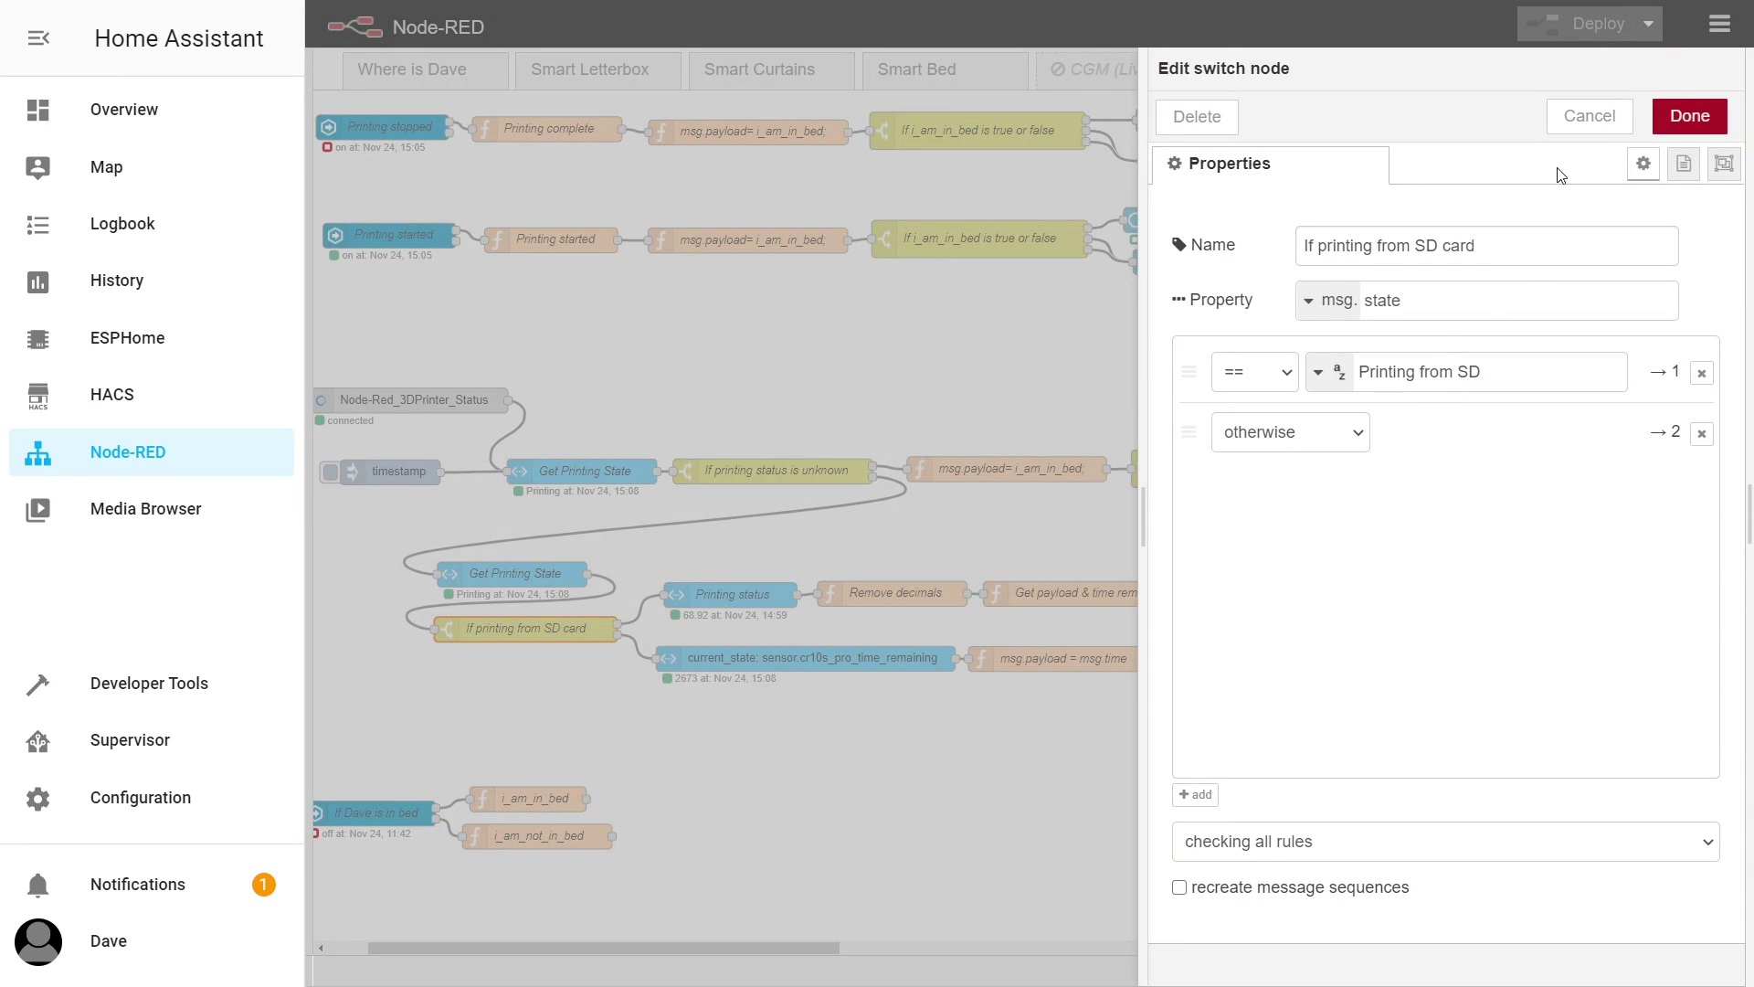
left_click(1573, 124)
- Examine the Printing status node's entity and the Remove decimals function code on the SD card branch
left_click_drag(804, 947, 890, 949)
left_click_drag(390, 539, 1692, 634)
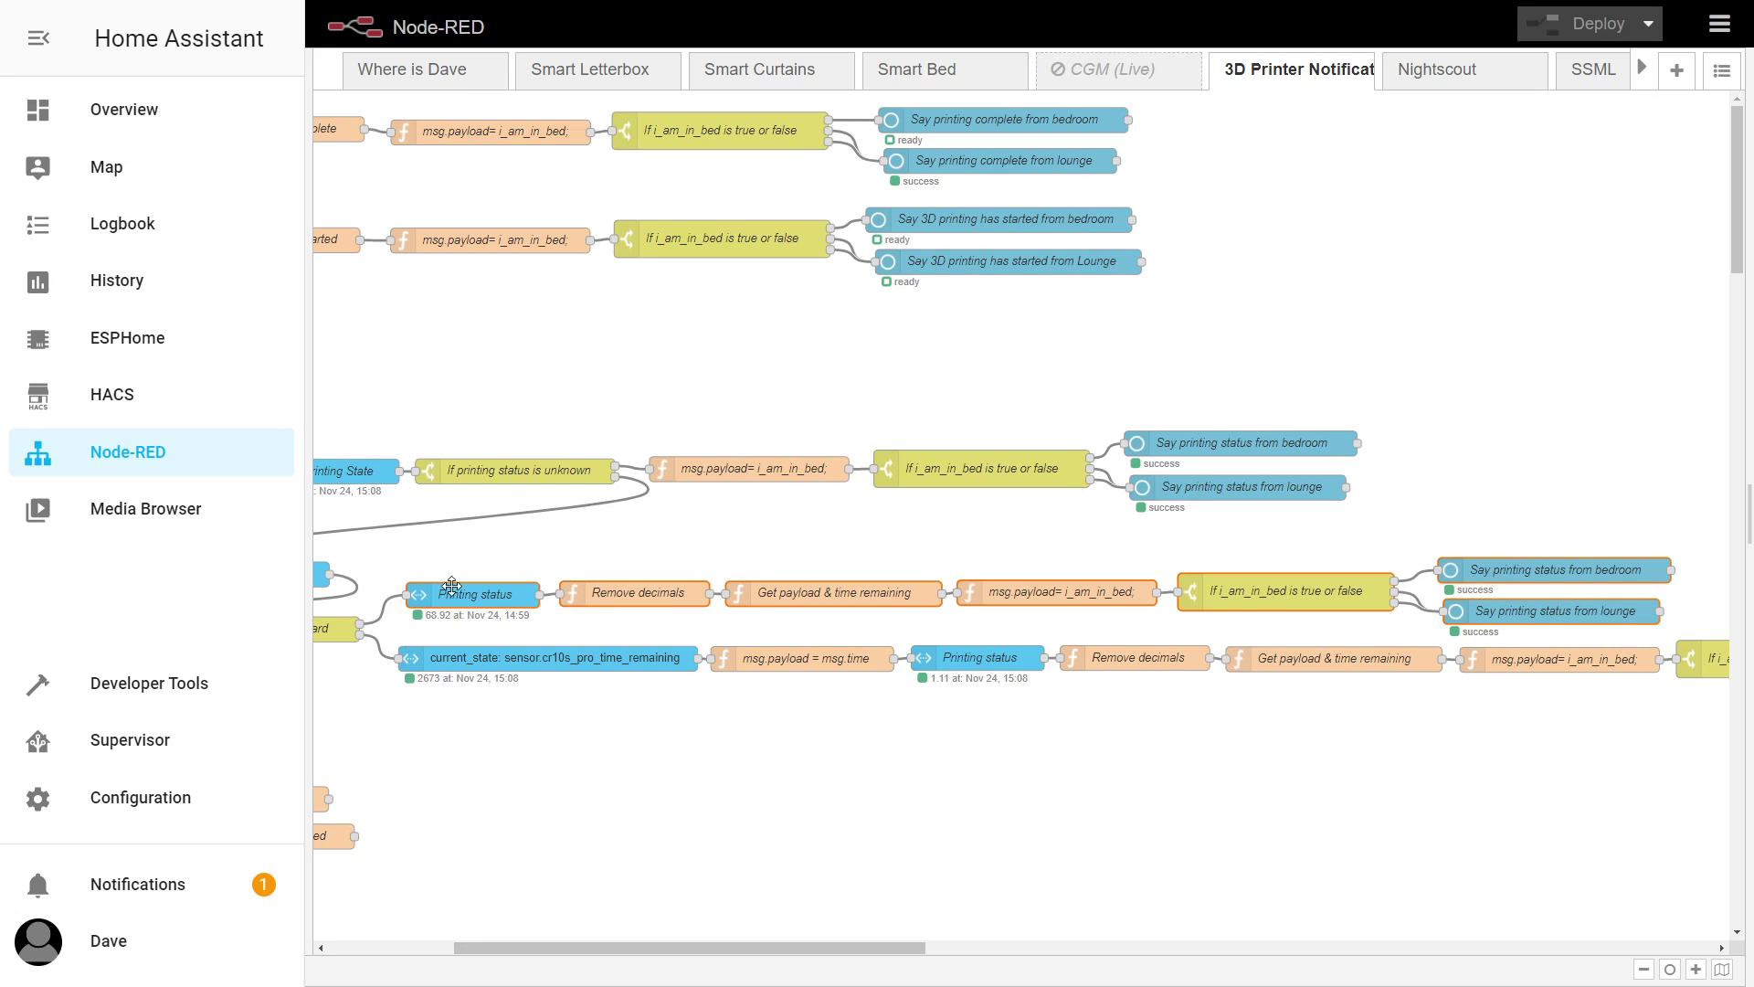
double_click(464, 601)
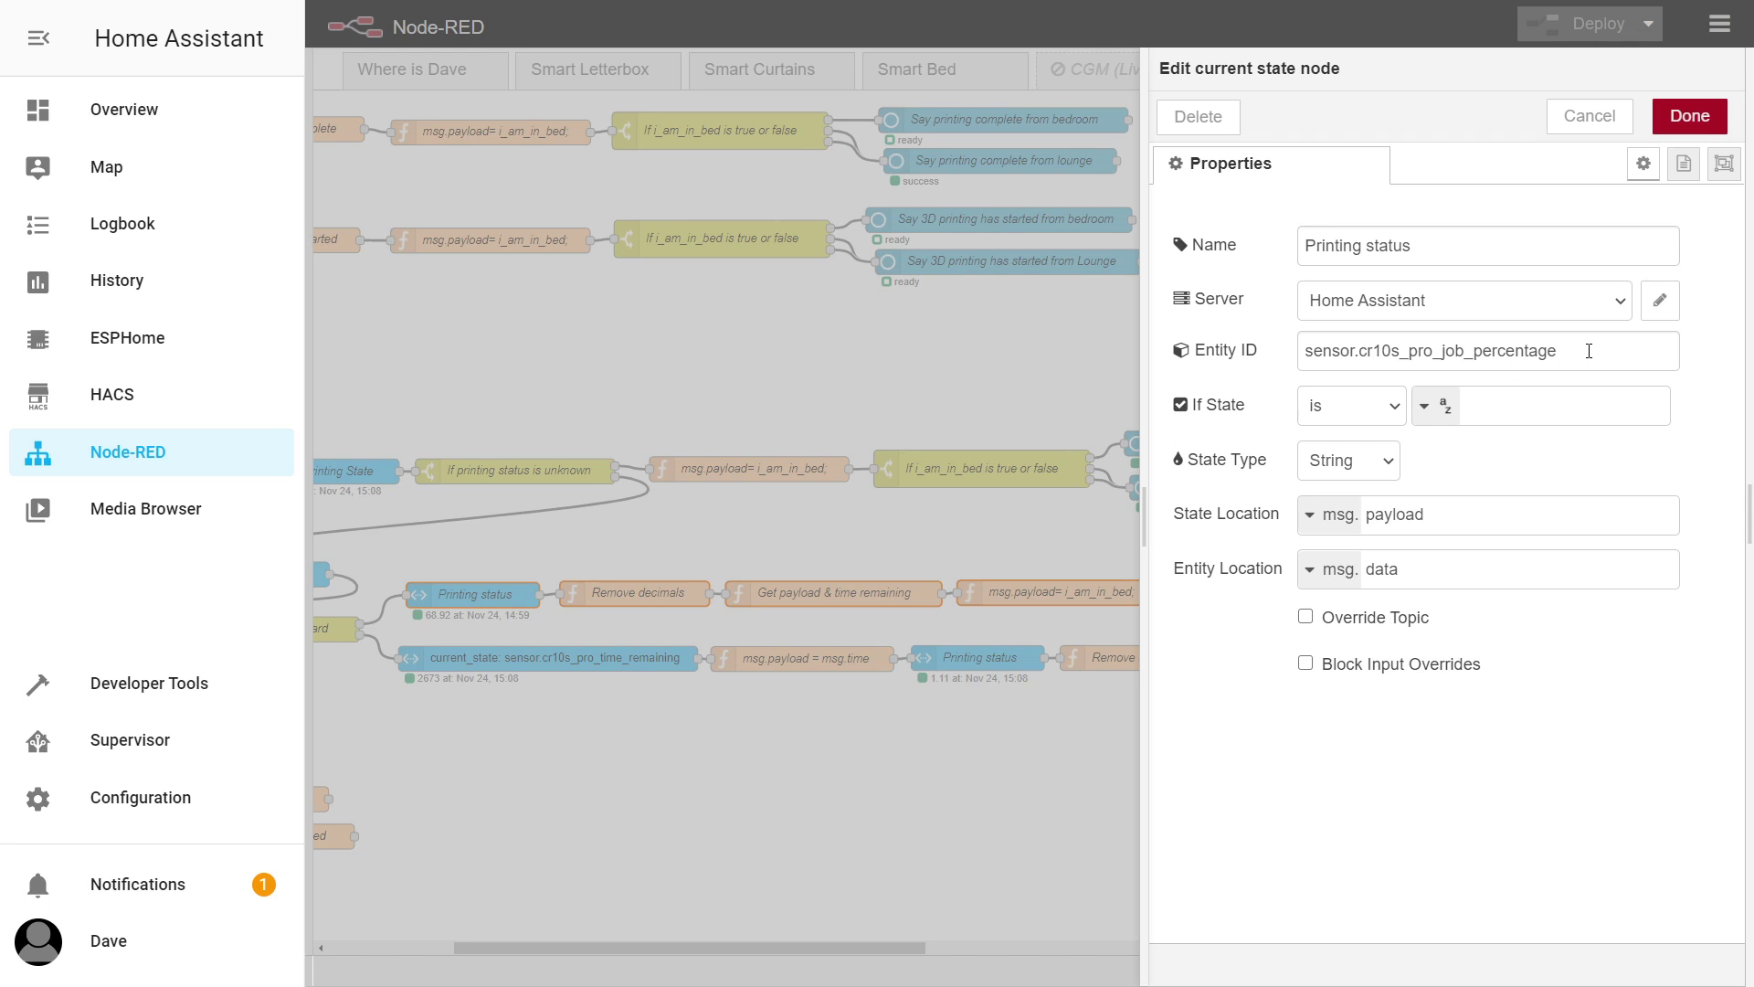
left_click(1589, 116)
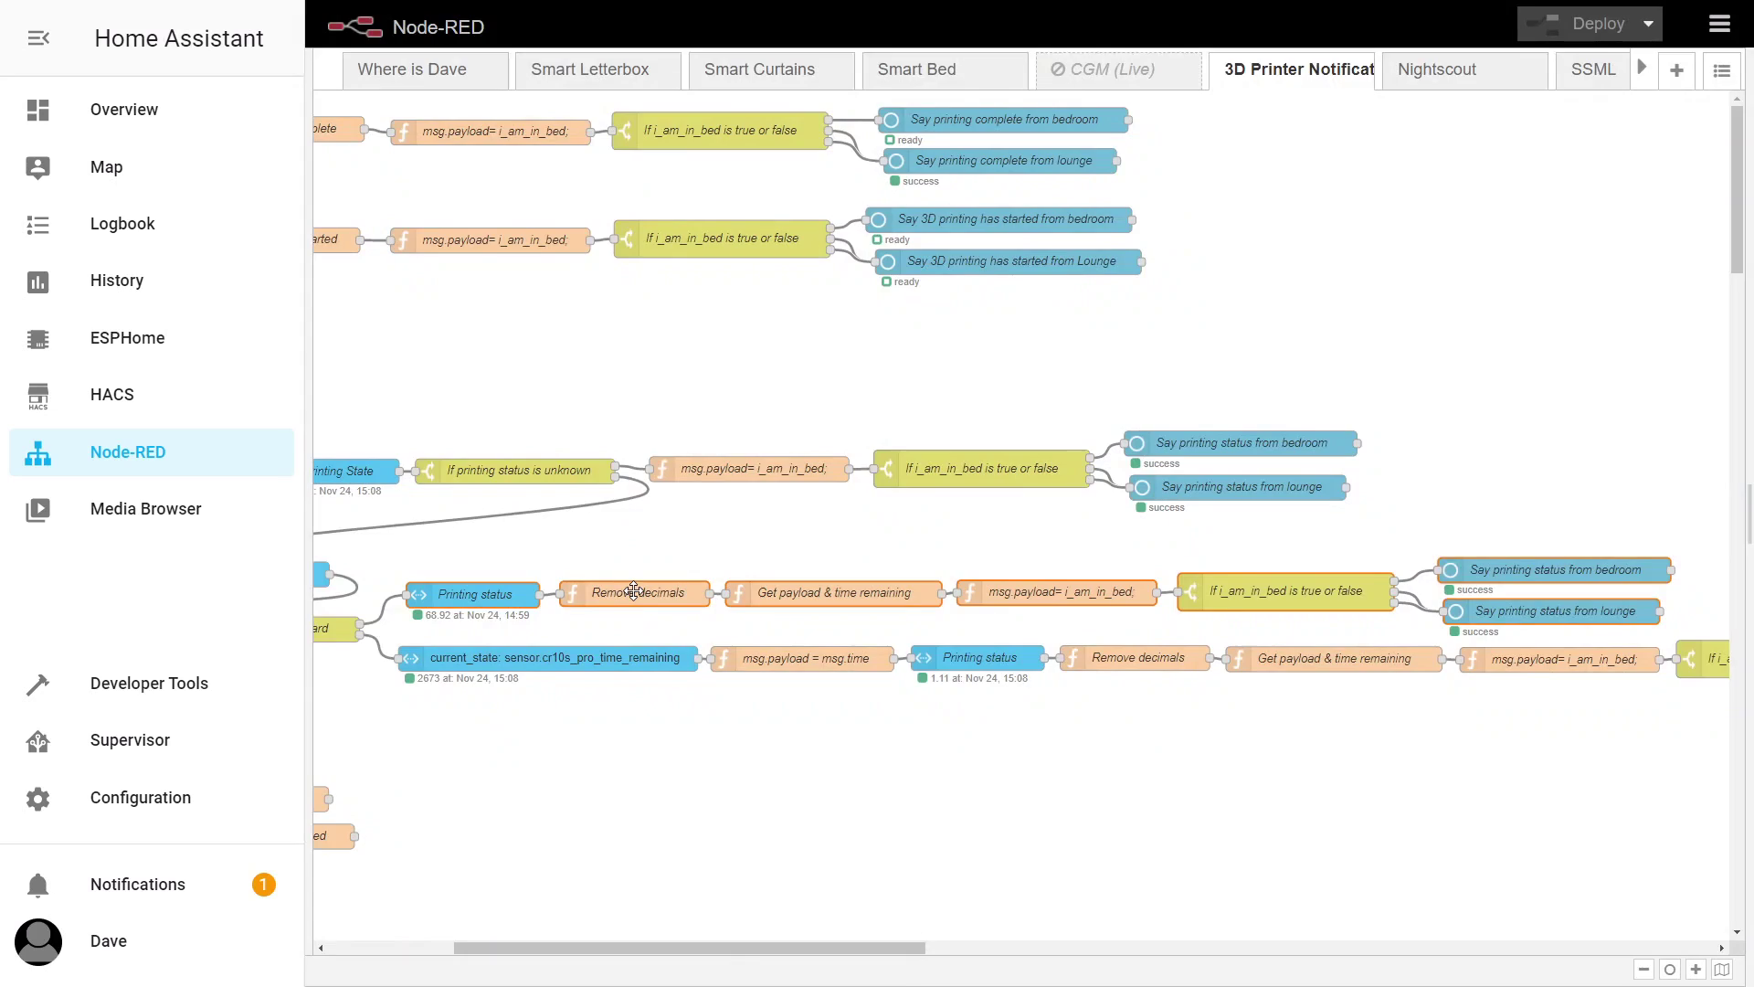
double_click(633, 592)
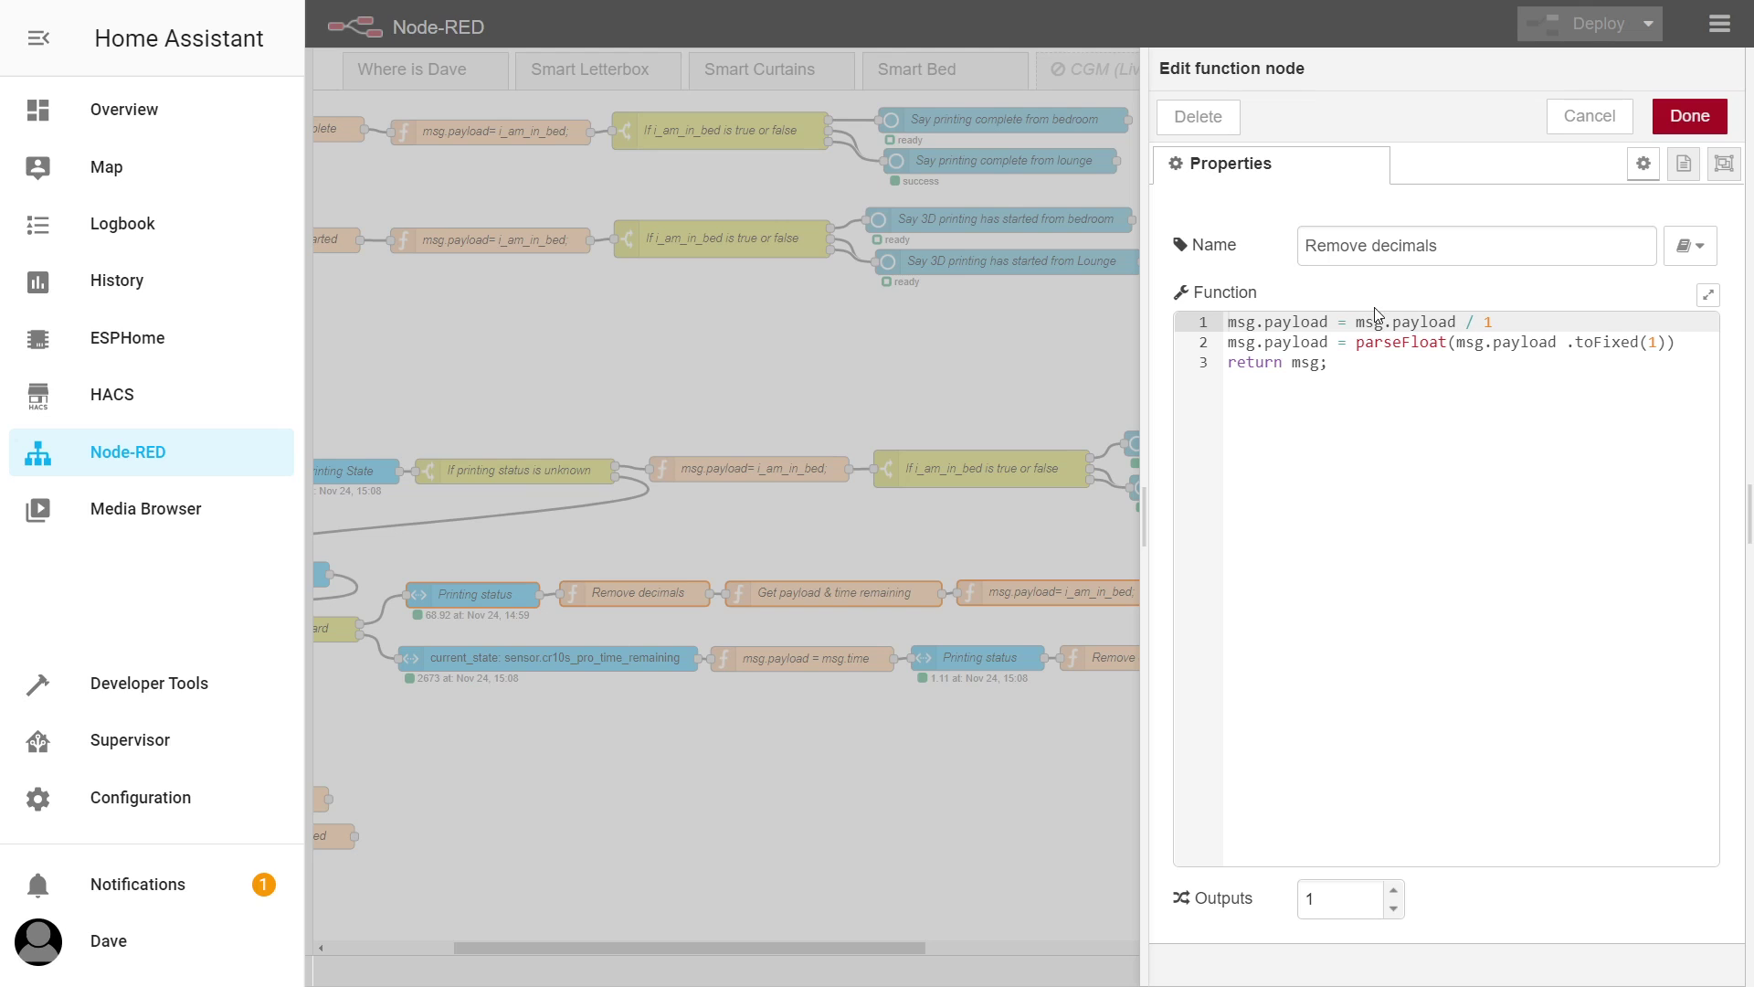
left_click(1495, 321)
left_click(1575, 344)
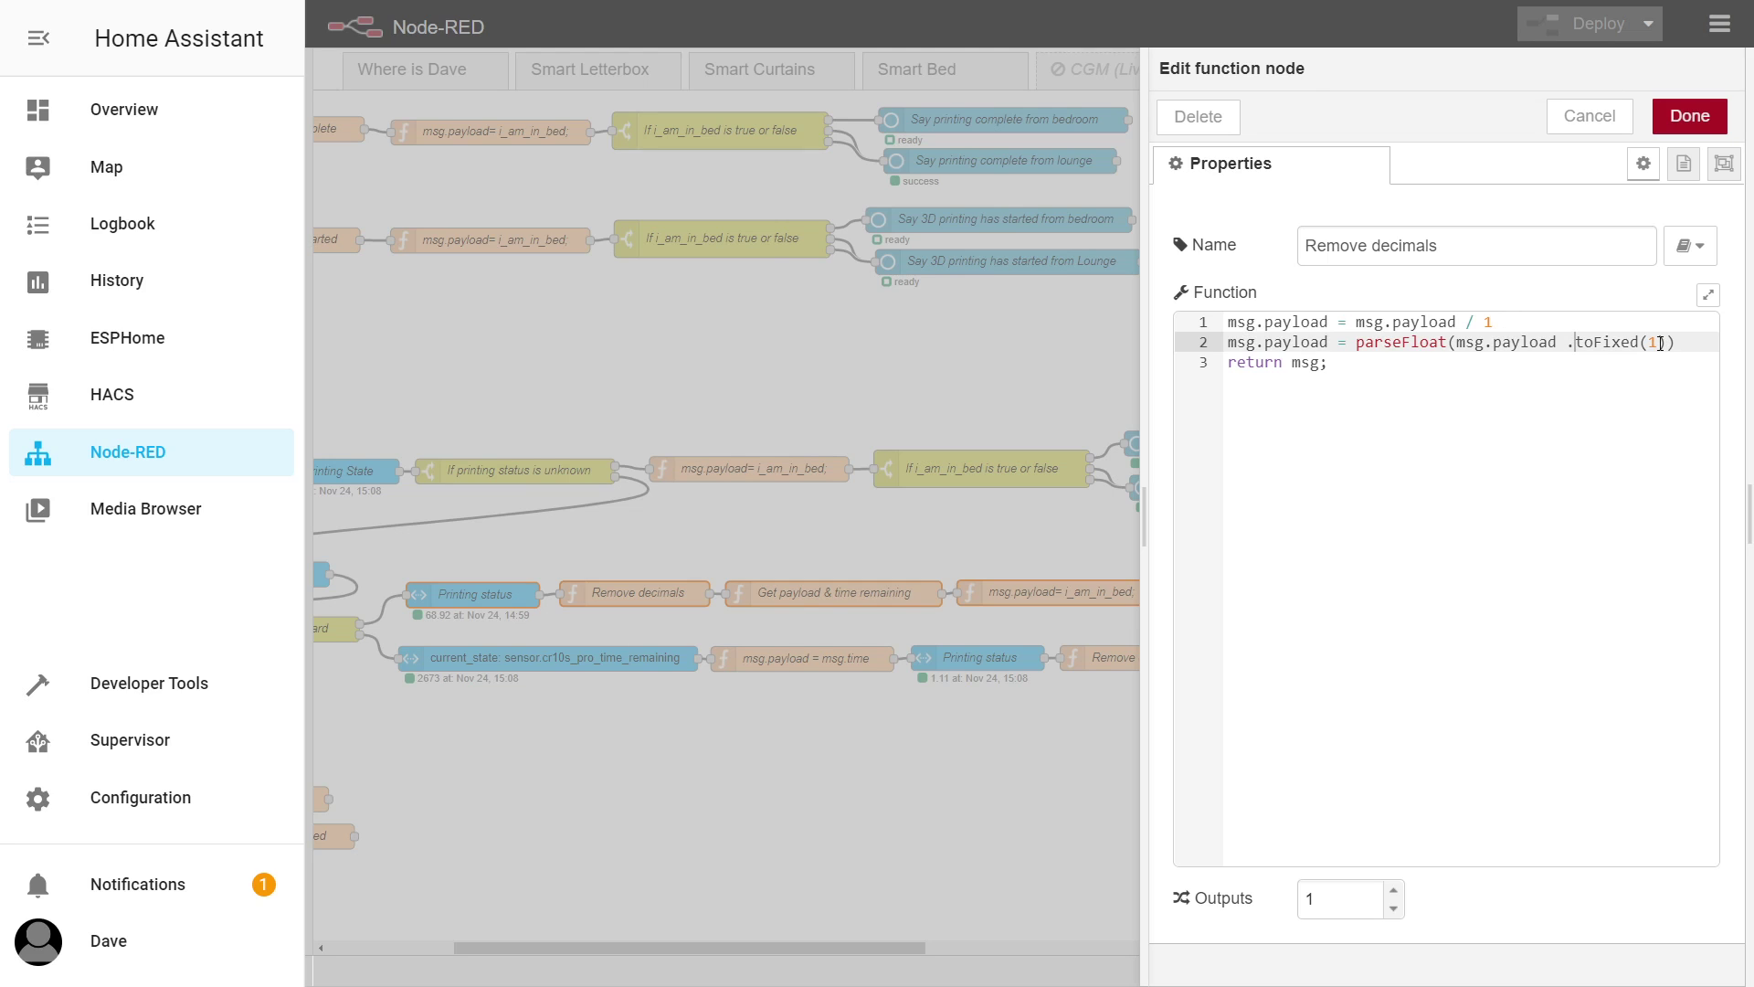
left_click(1615, 130)
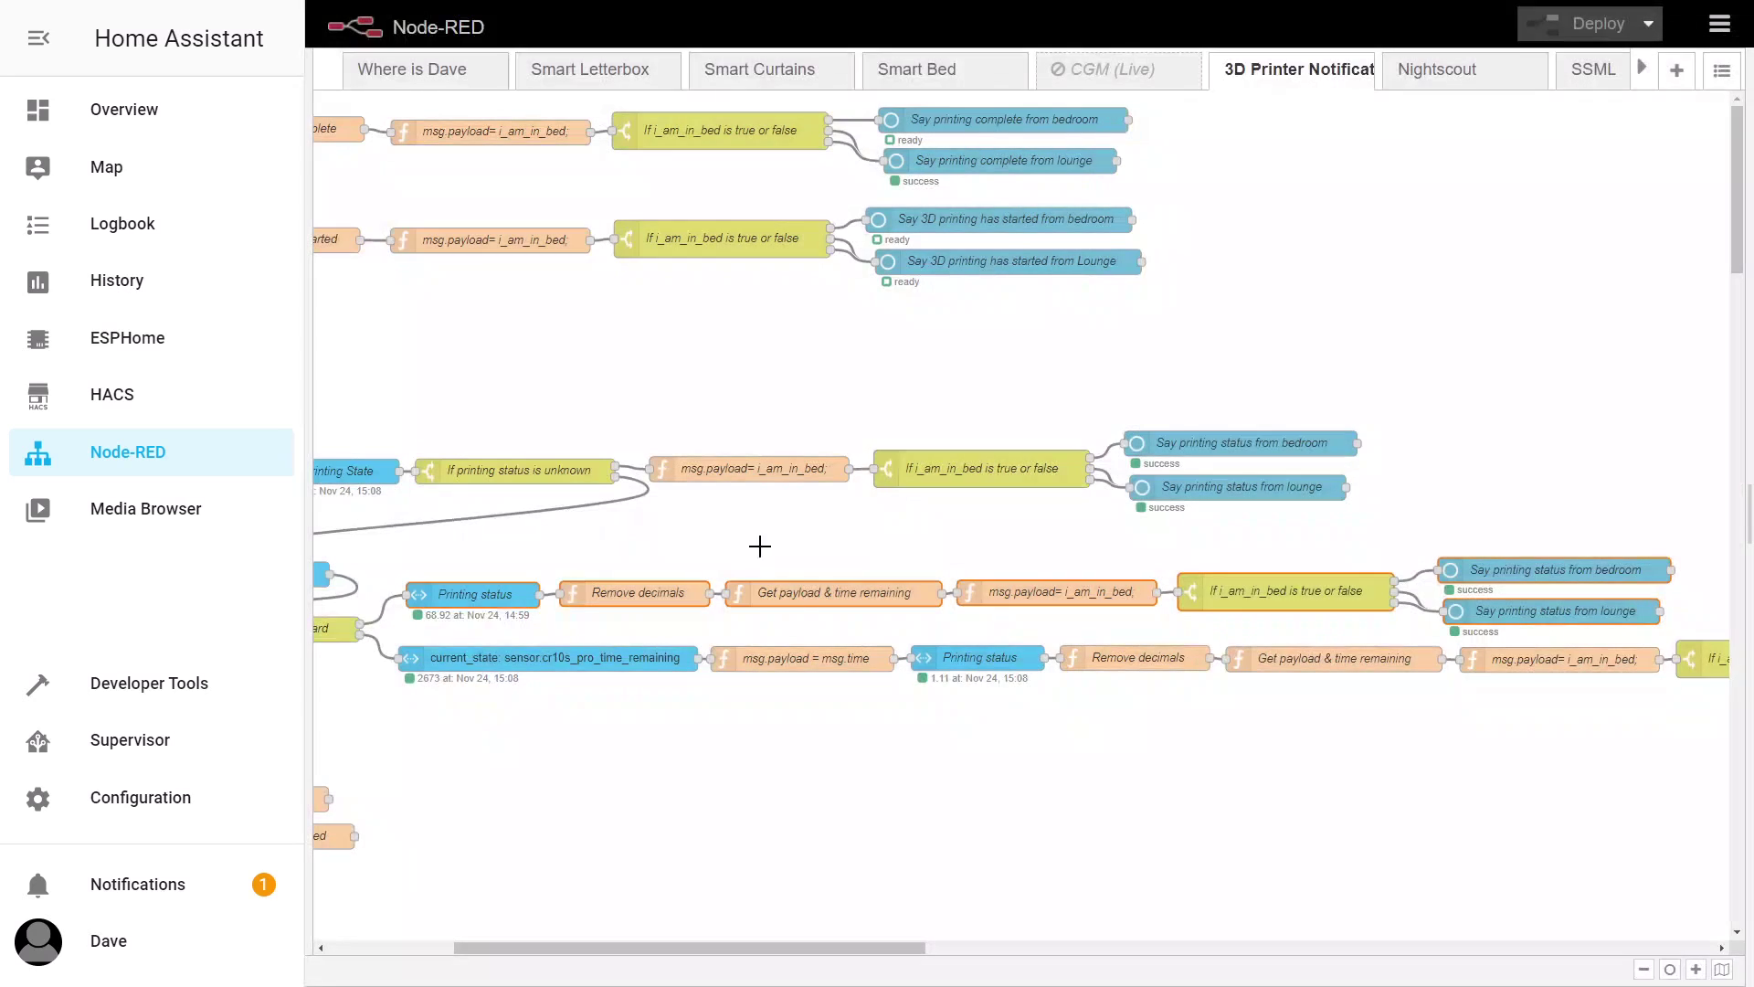
- Read the full message code in the SD card branch's Get payload & time remaining function node
double_click(803, 598)
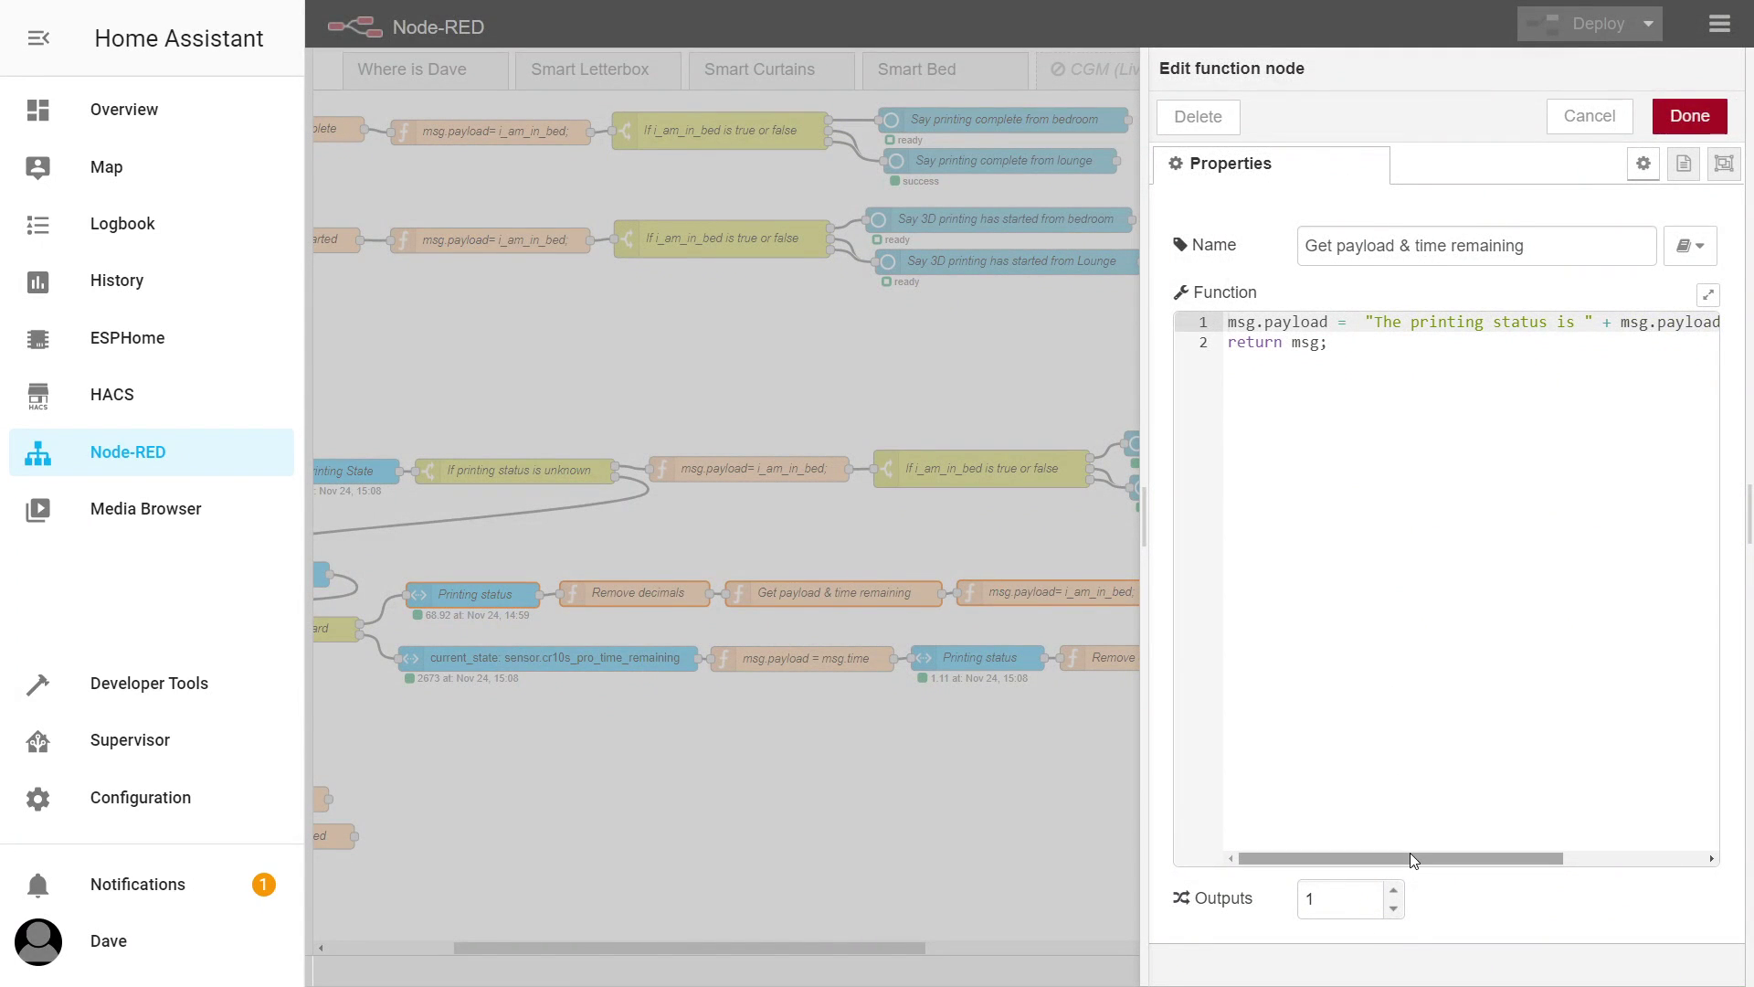
left_click_drag(1412, 858, 1554, 893)
left_click_drag(1514, 322, 1395, 326)
left_click(1546, 339)
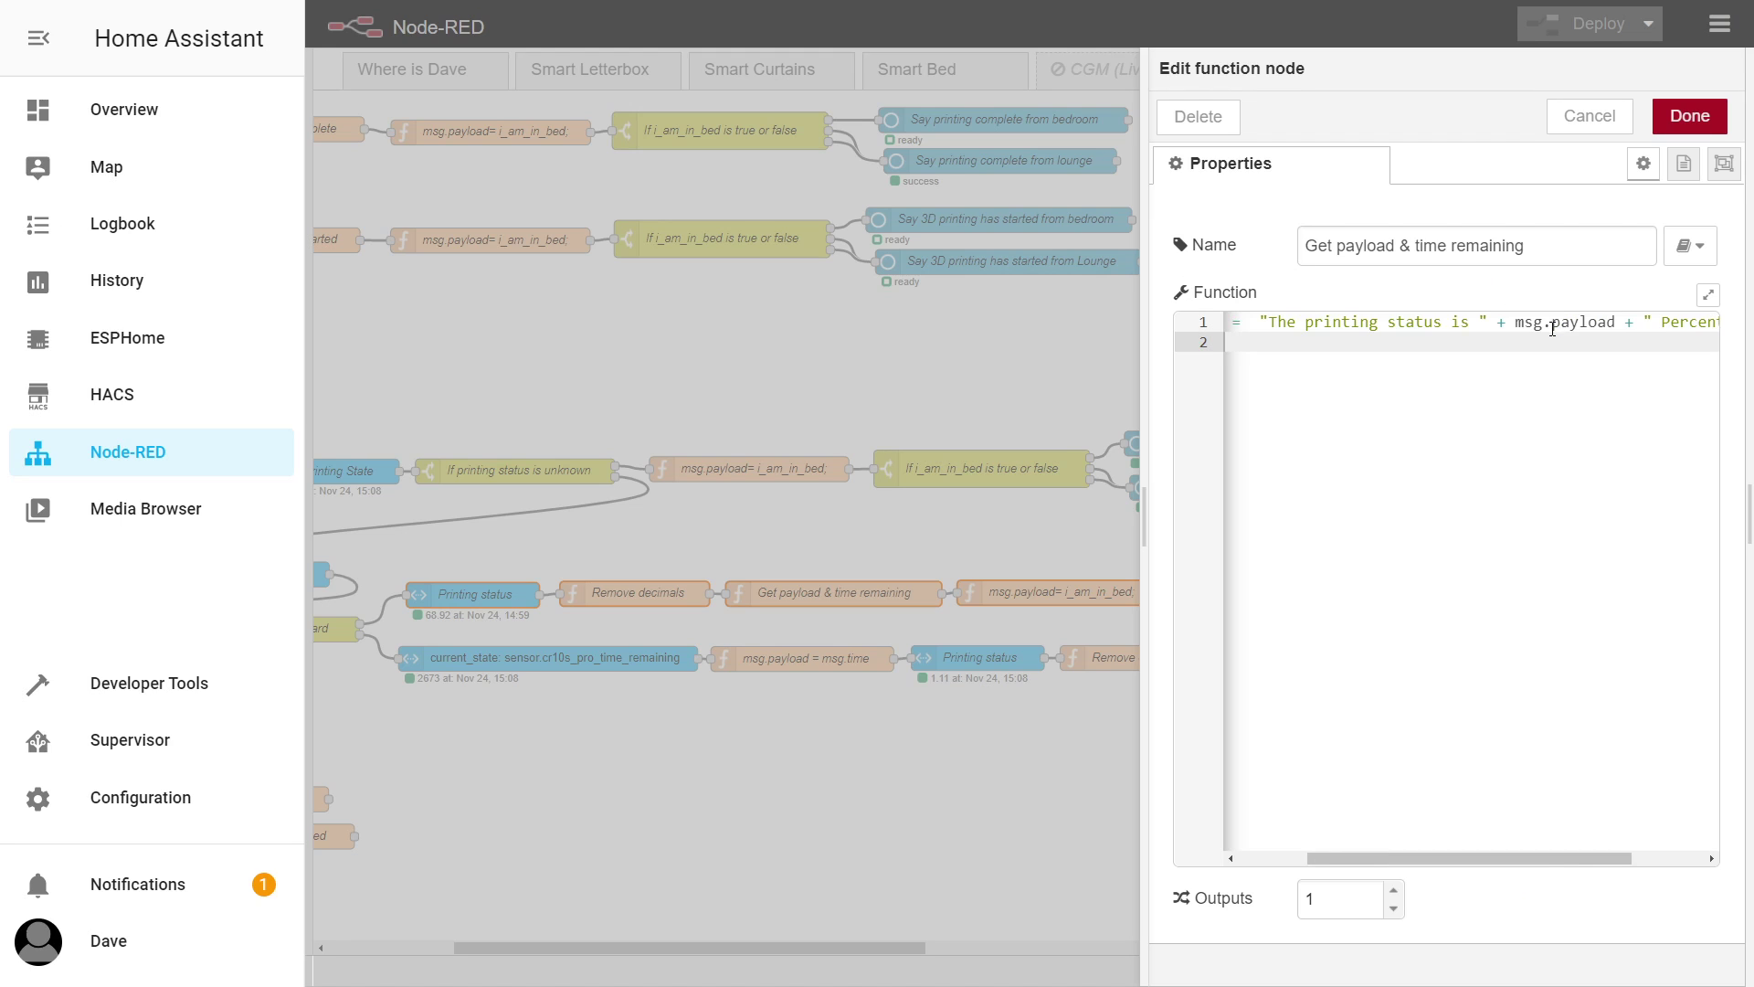
left_click_drag(1504, 860, 1609, 858)
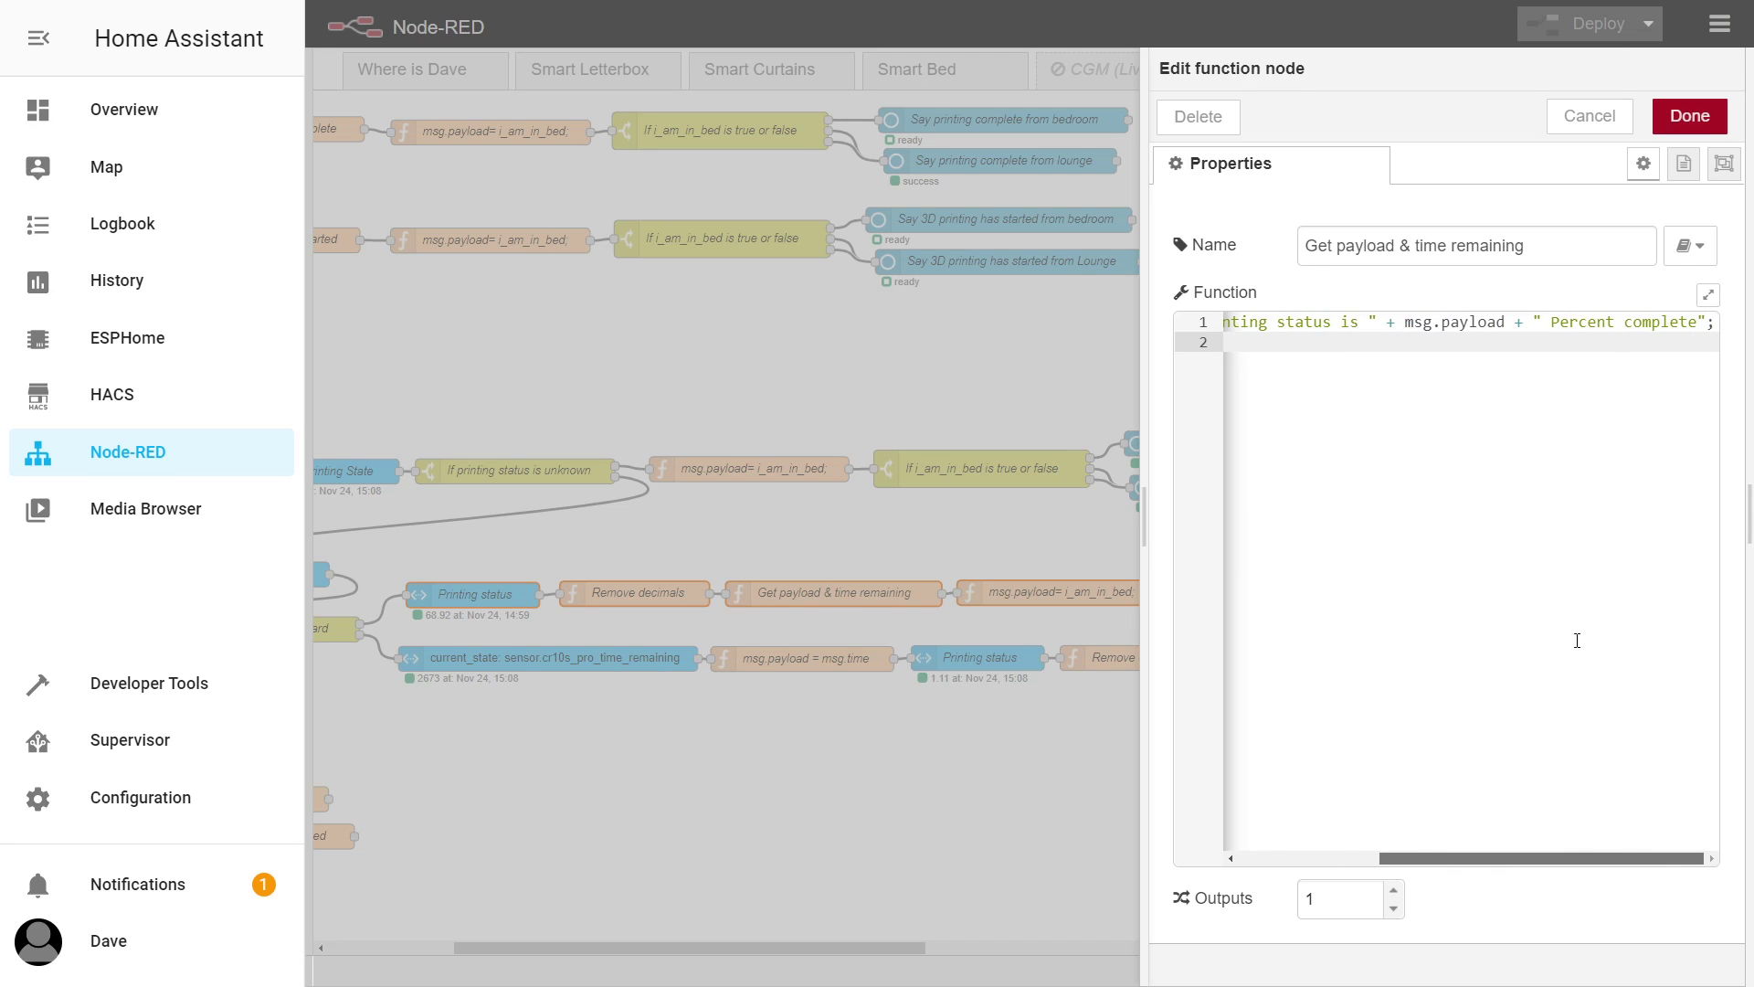
left_click(1587, 116)
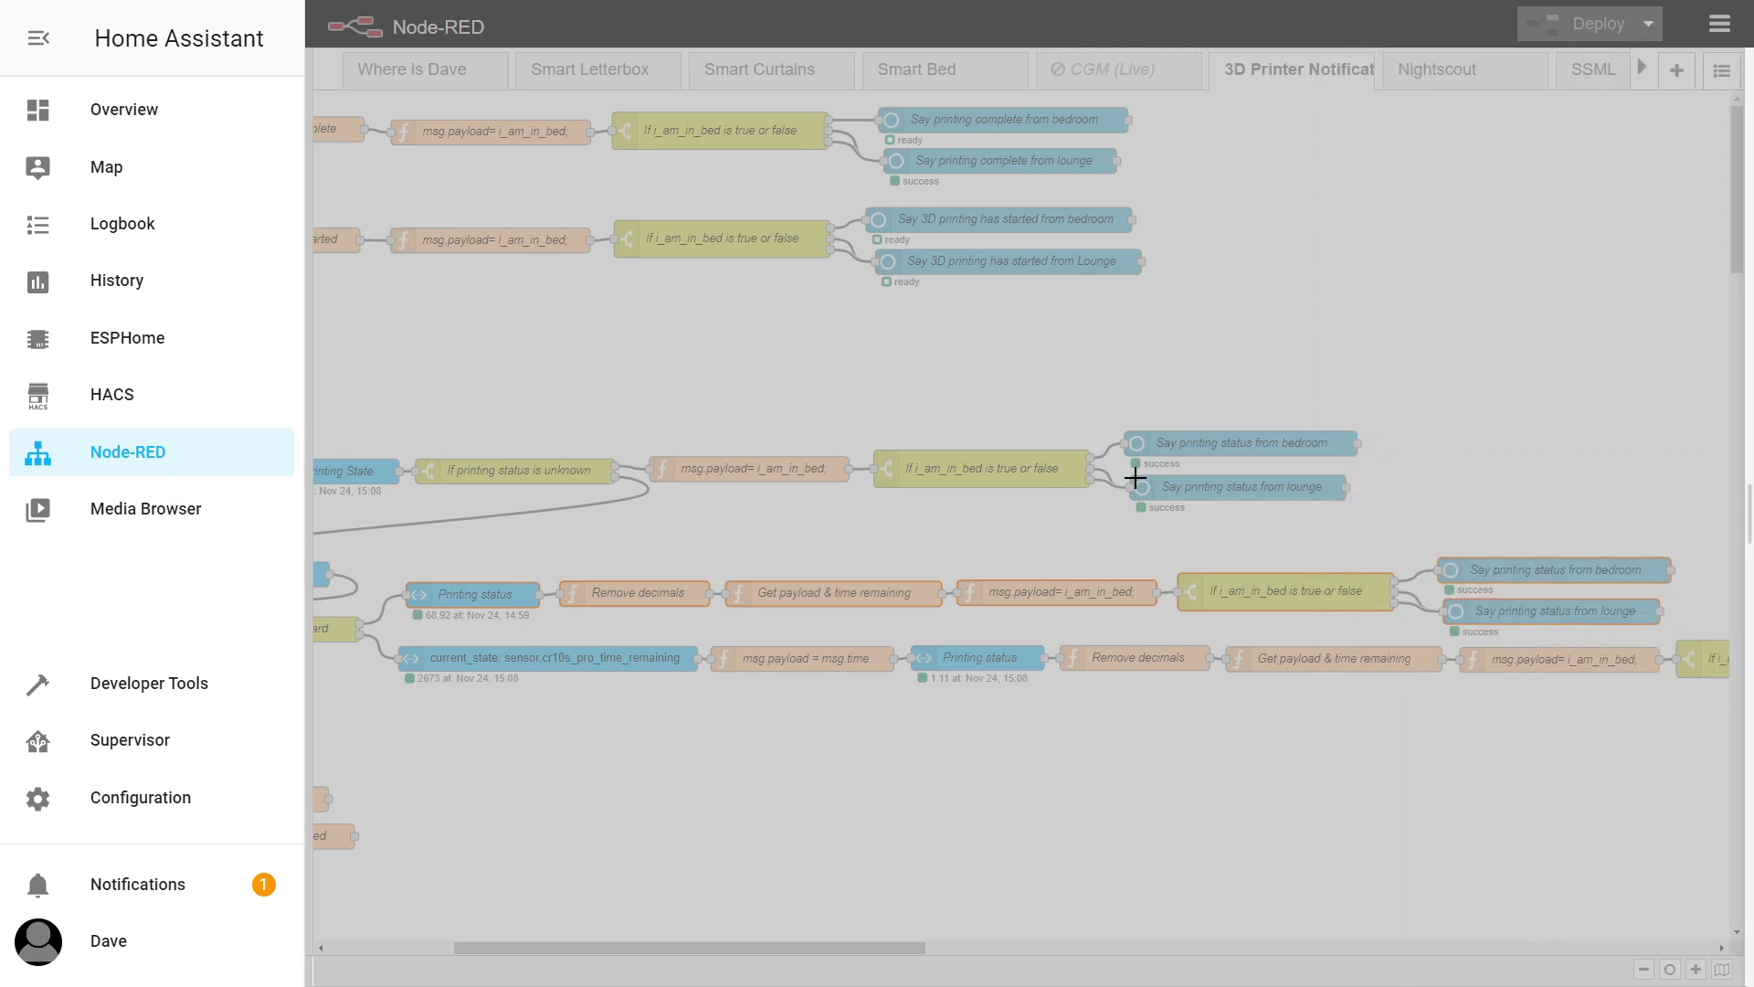
- Review the msg.payload= i_am_in_bed function and the If i_am_in_bed is true or false switch on the SD card branch
double_click(1079, 597)
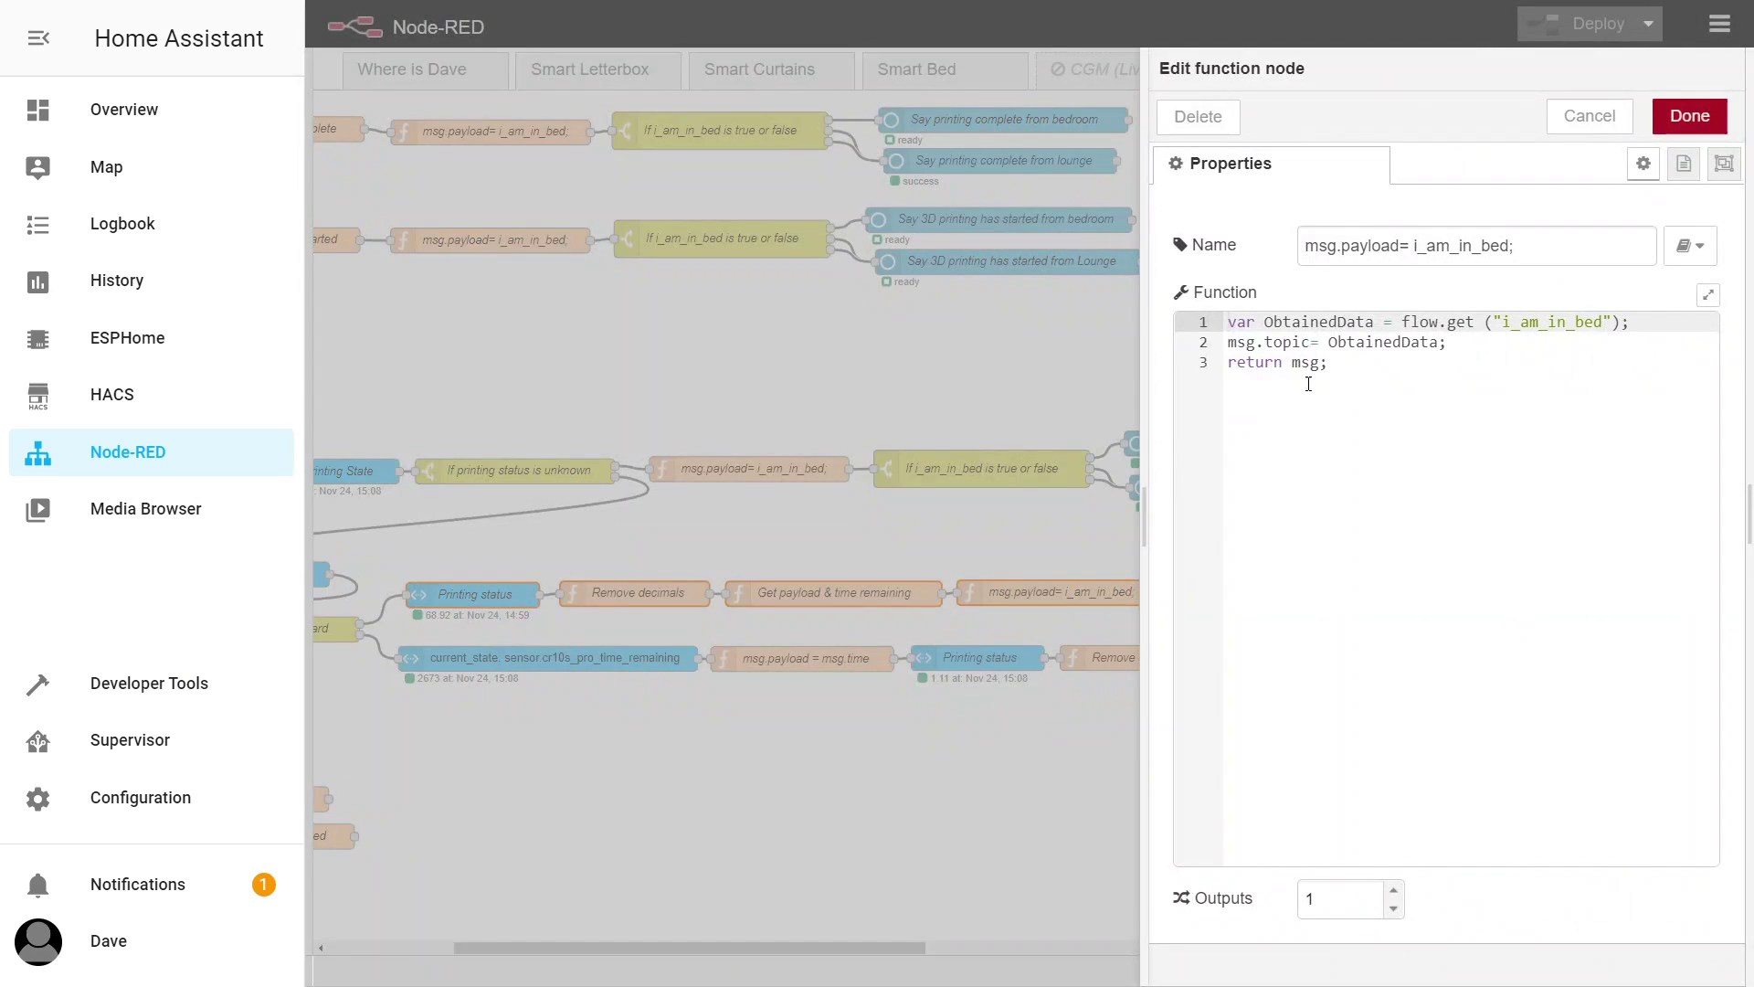
left_click(1587, 115)
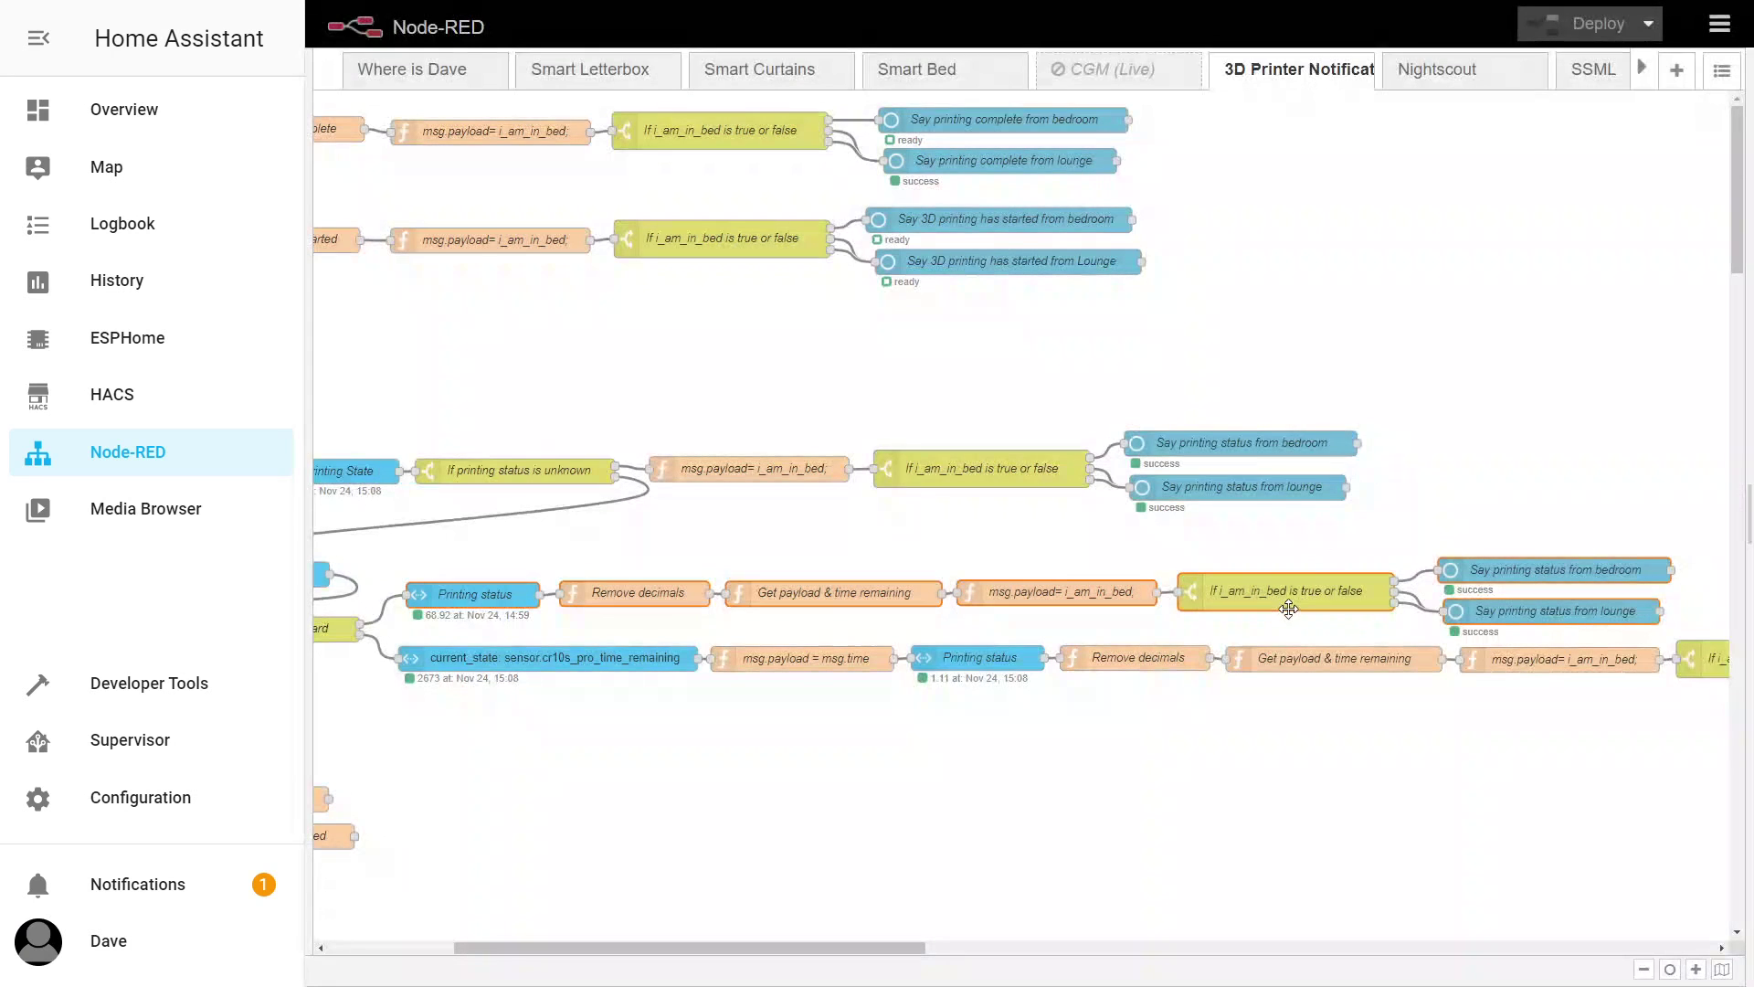
double_click(1288, 593)
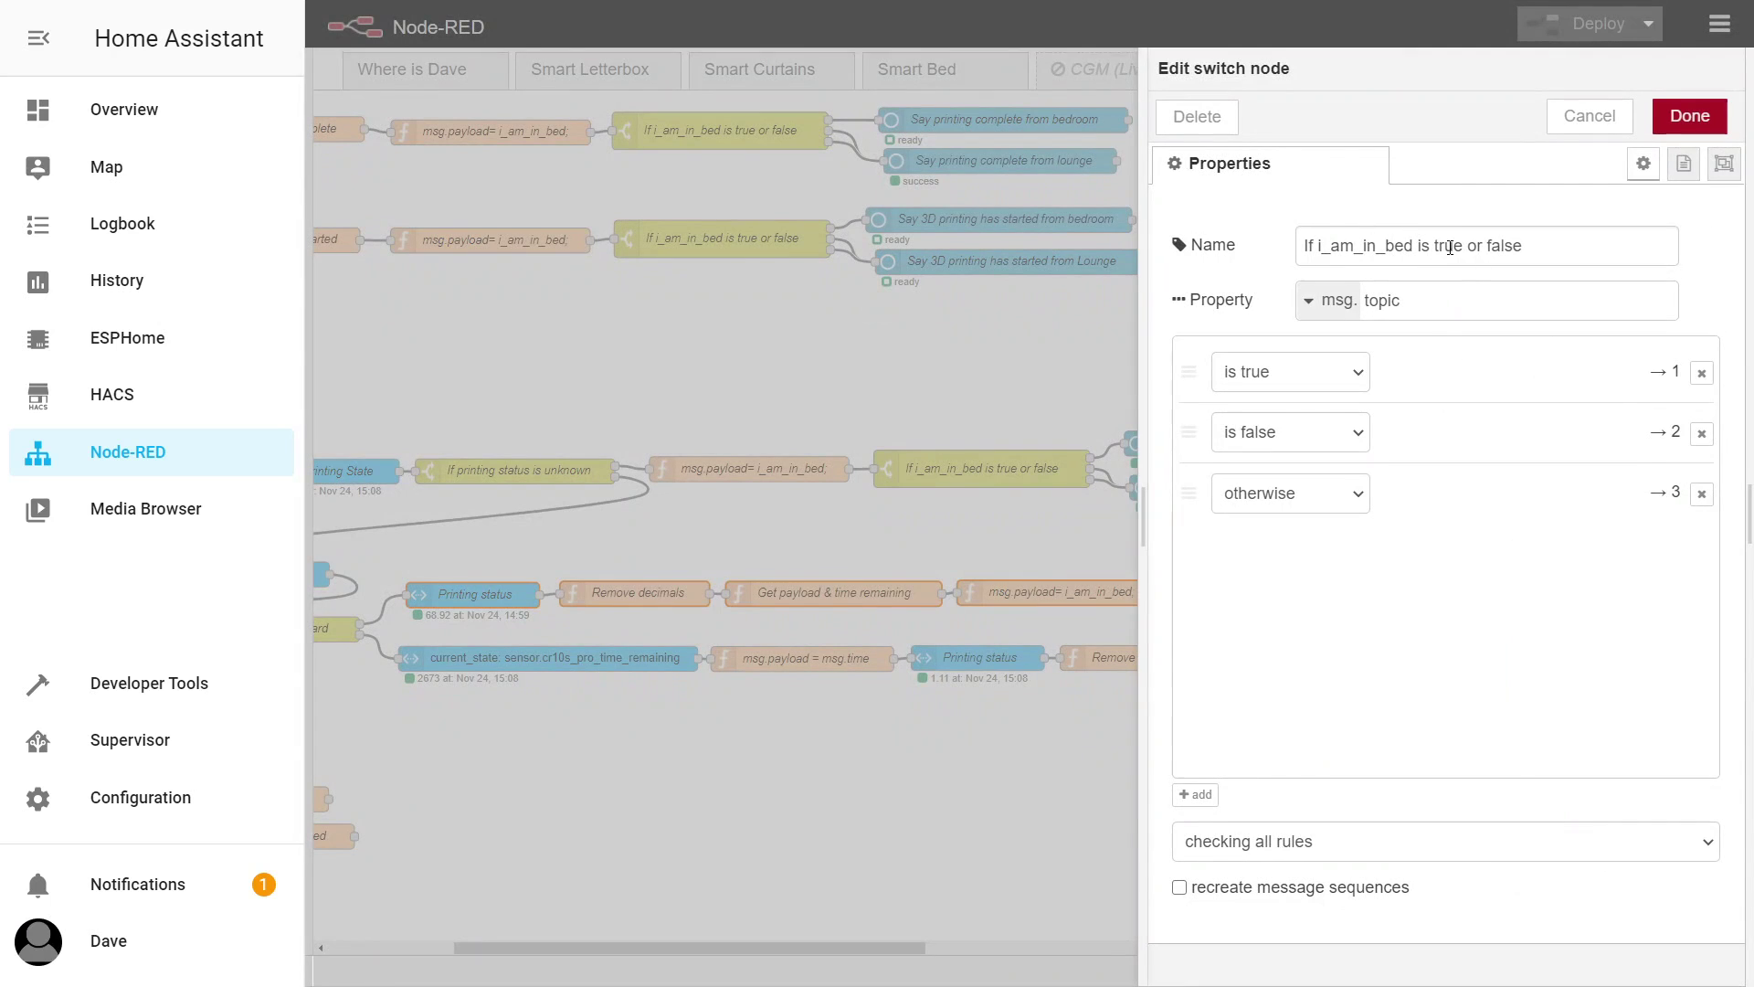
left_click(1587, 117)
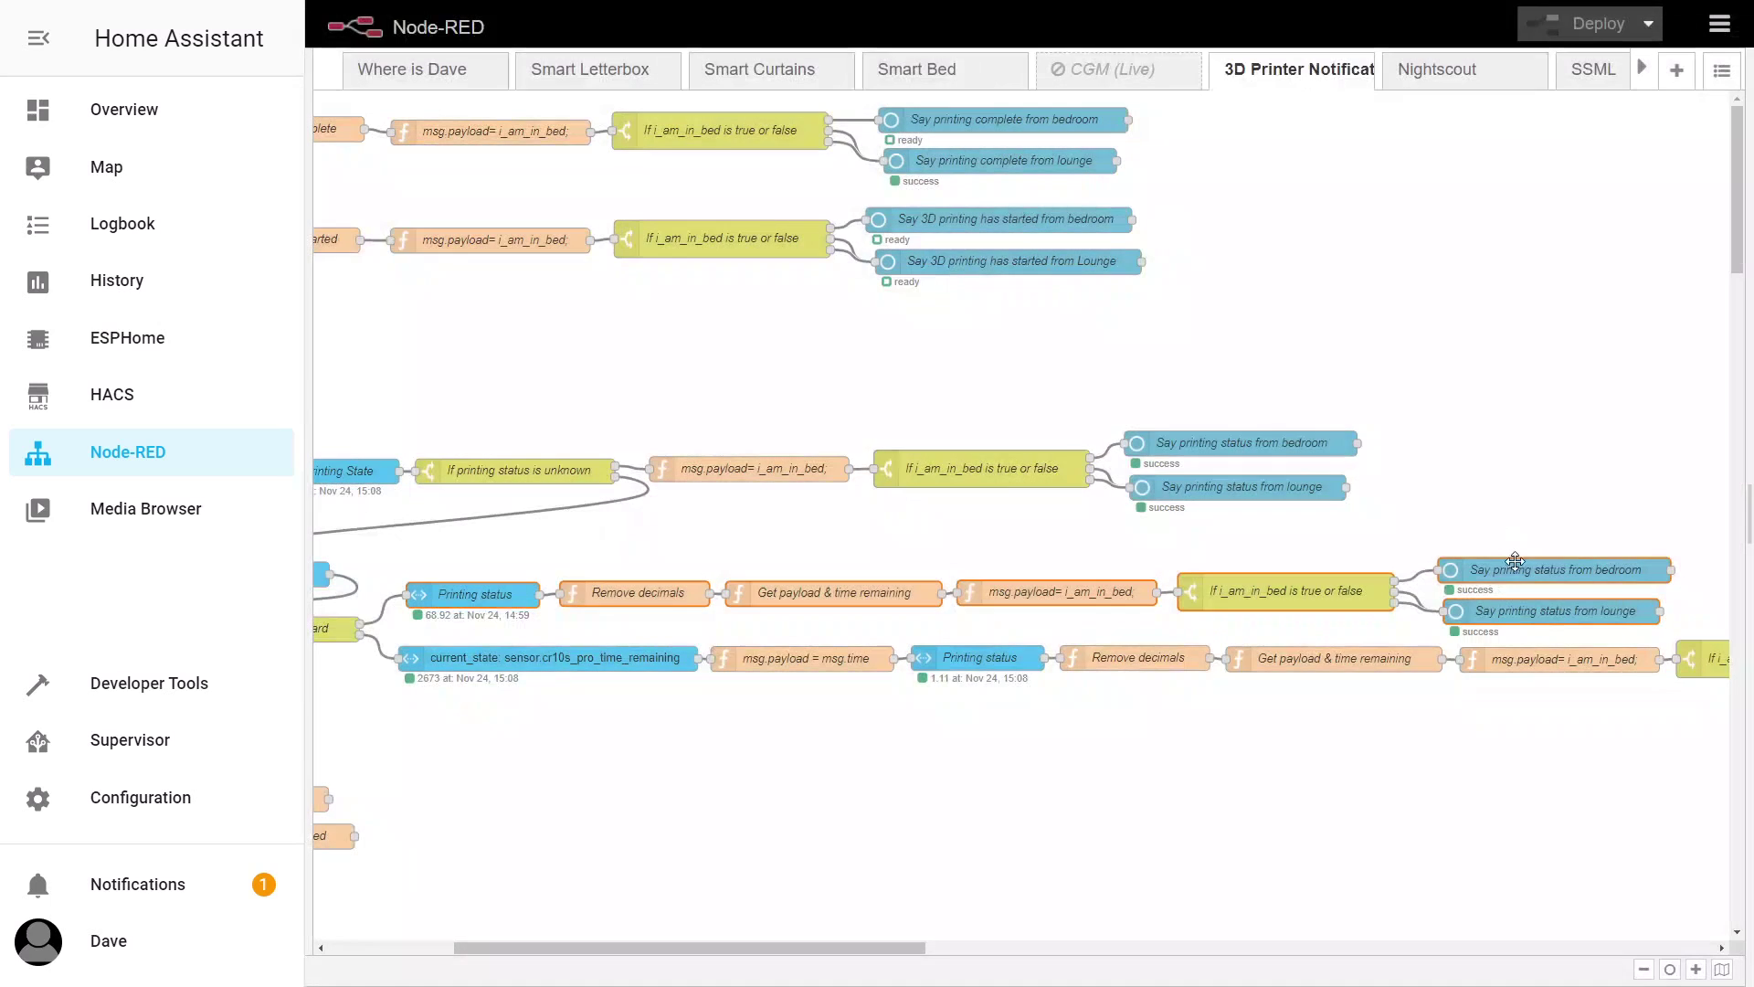
- Check the speech text source and target device of the SD card branch's Say printing status nodes for bedroom and lounge
double_click(1514, 563)
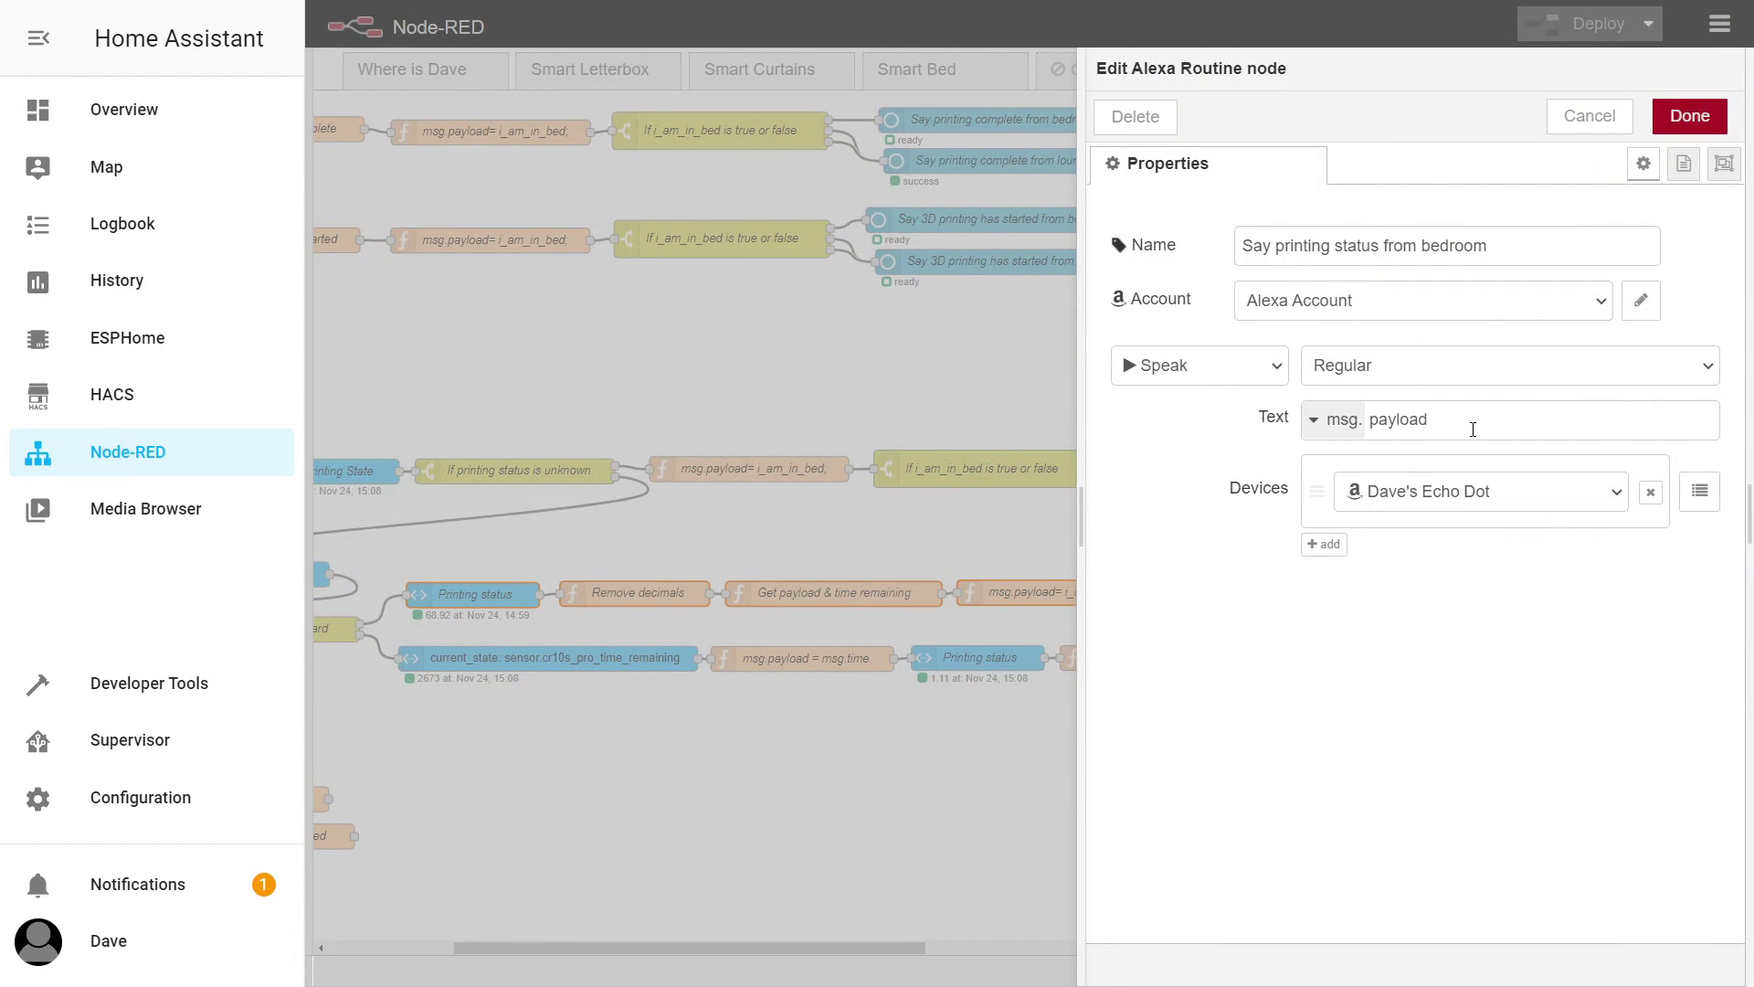
left_click(1585, 116)
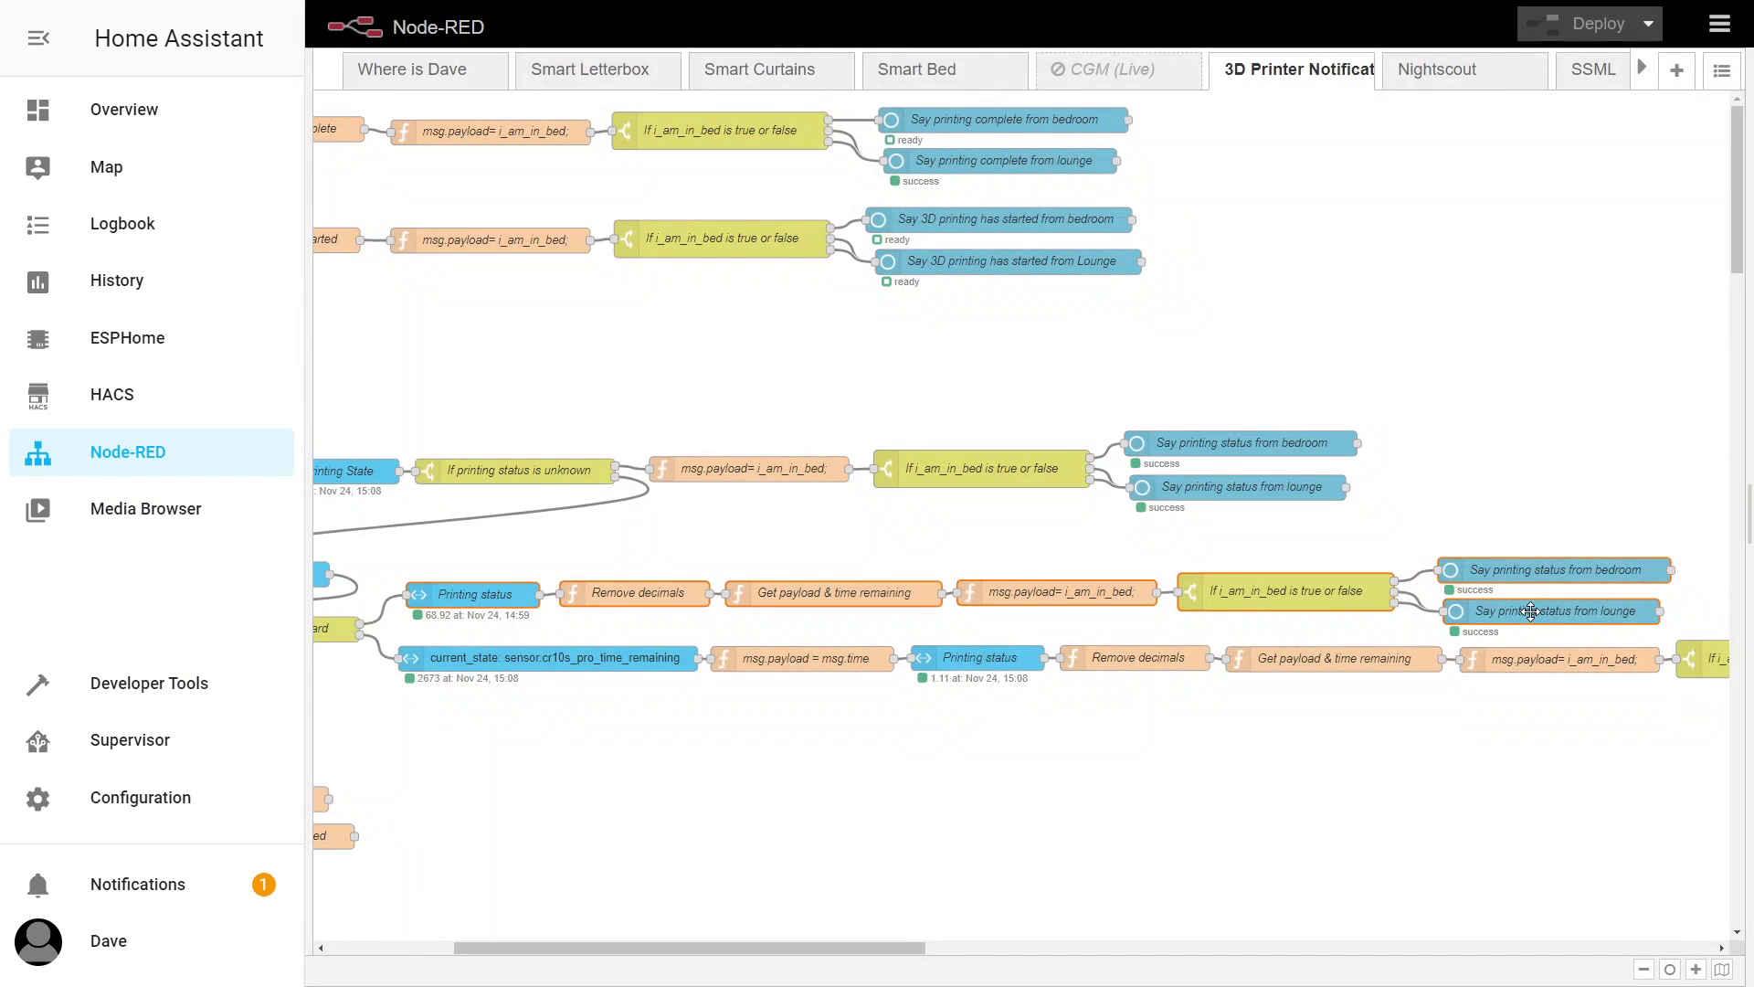
double_click(1531, 612)
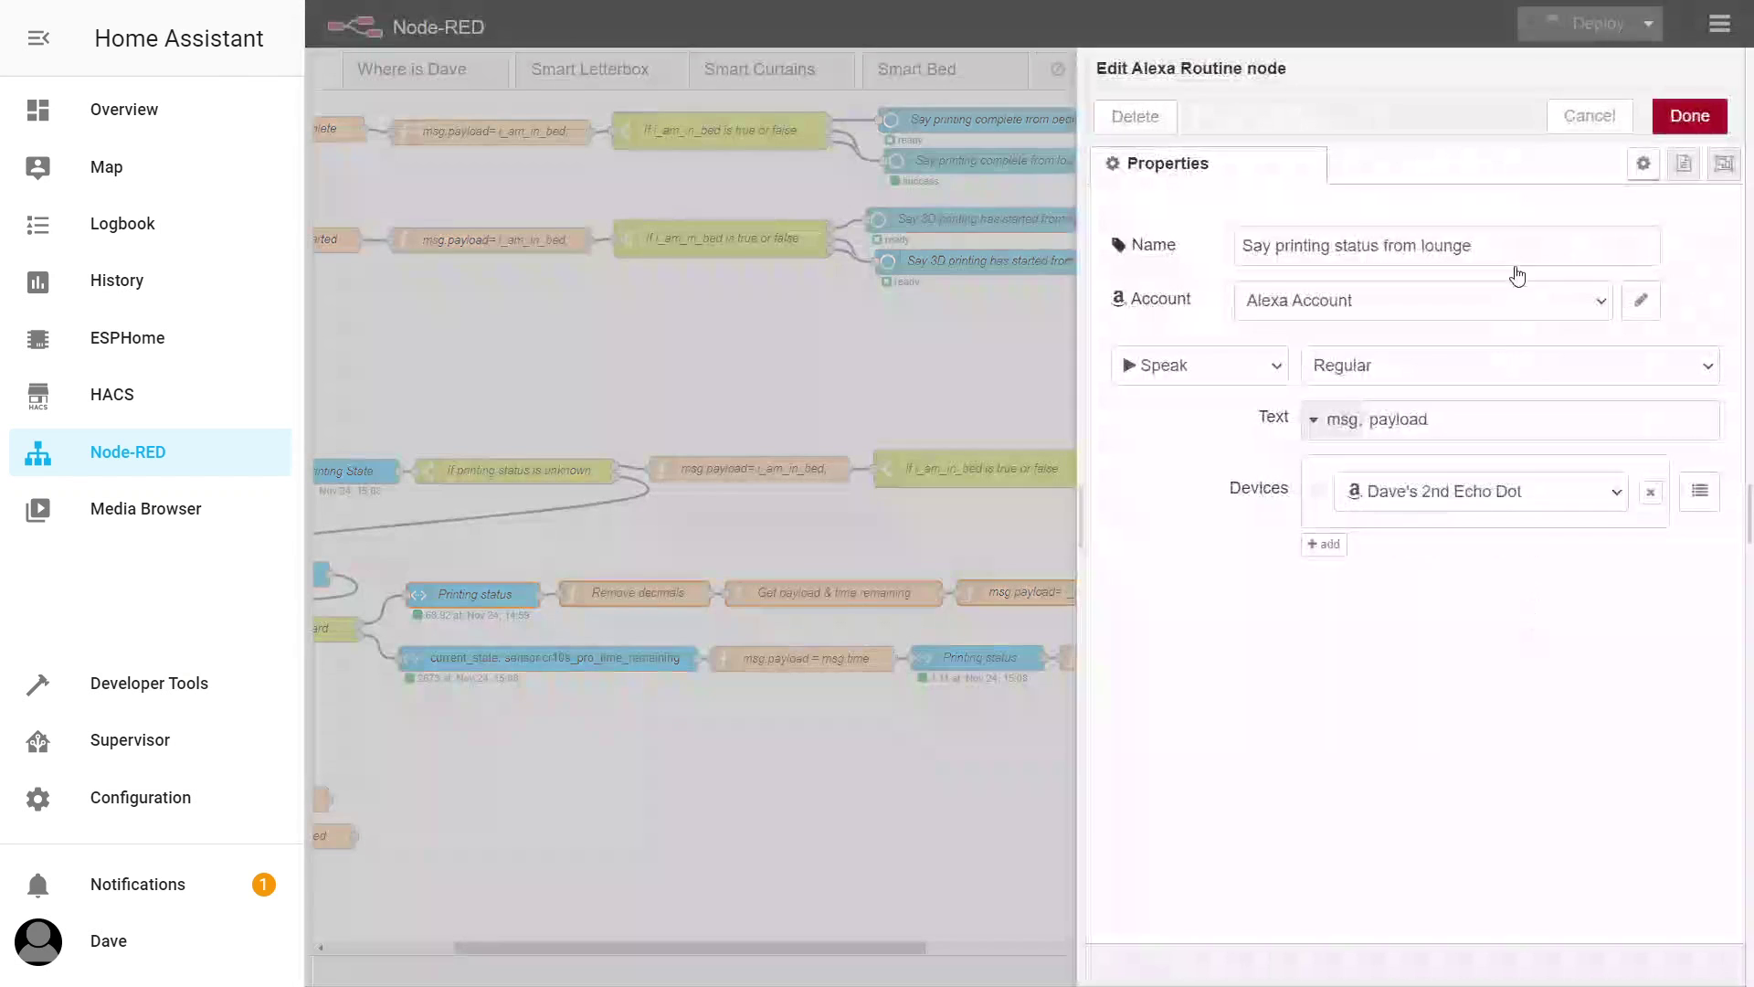
left_click(1583, 119)
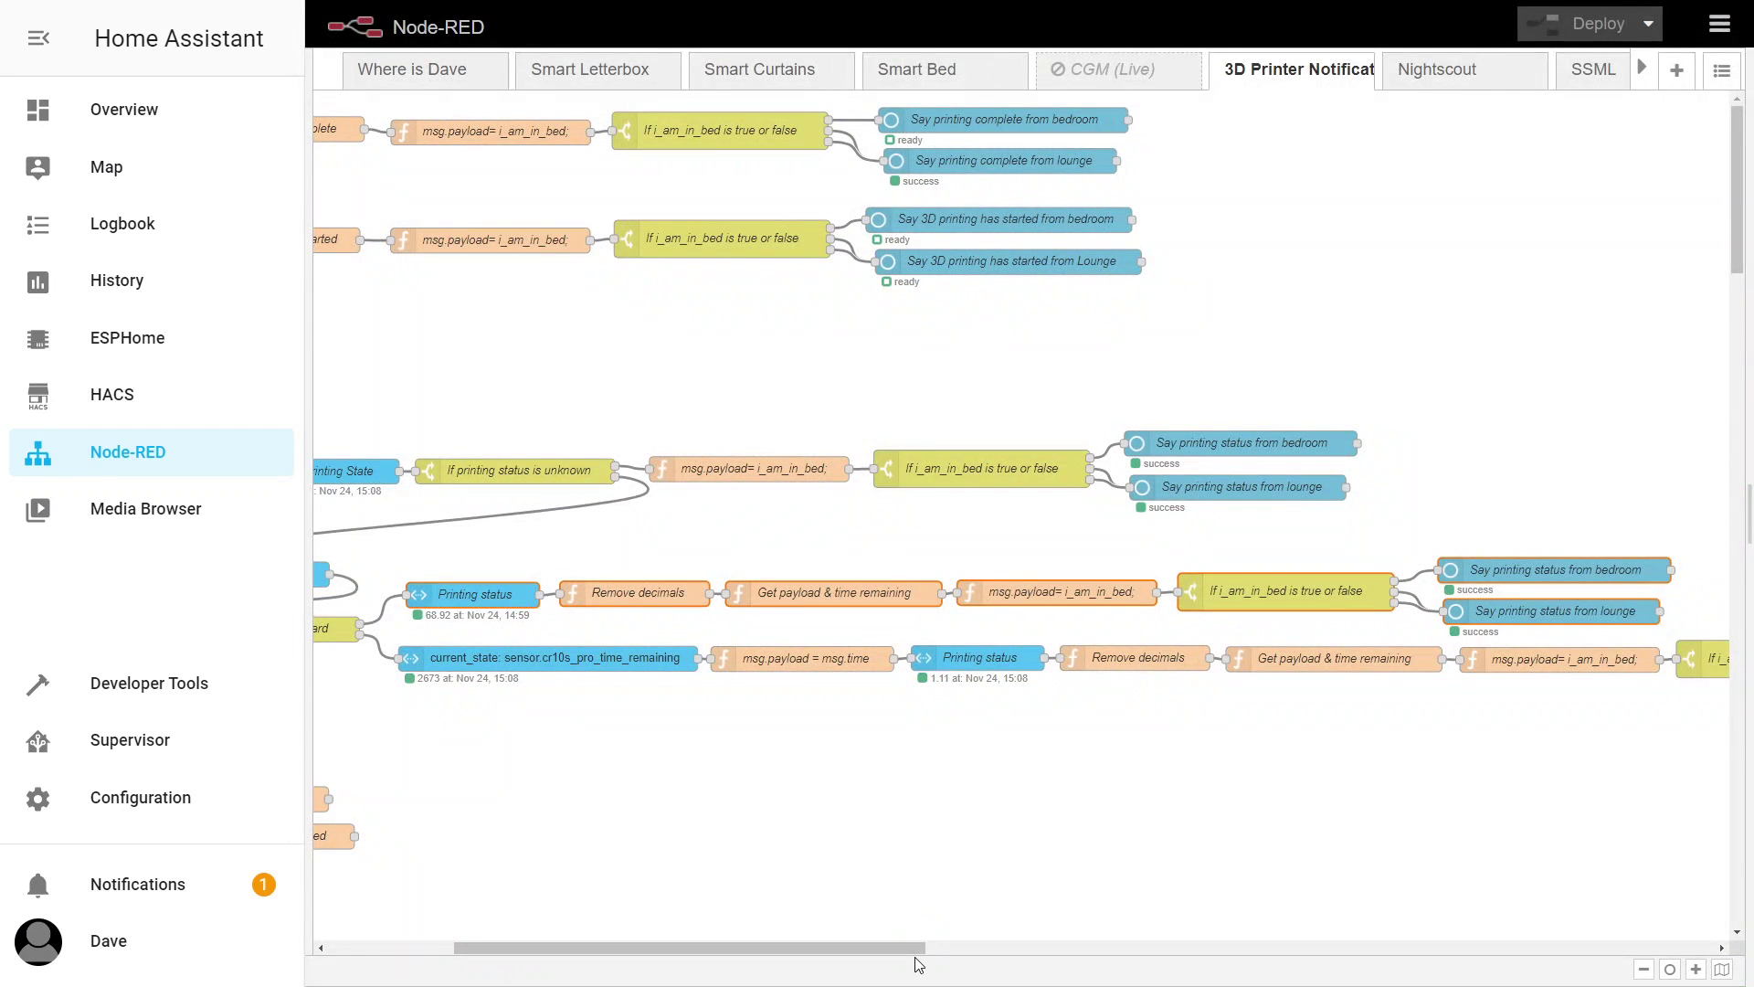
- Inspect the sensor.cr10s_pro_time_remaining current state node and the msg.payload = msg.time function on the non-SD branch
left_click_drag(884, 955, 819, 950)
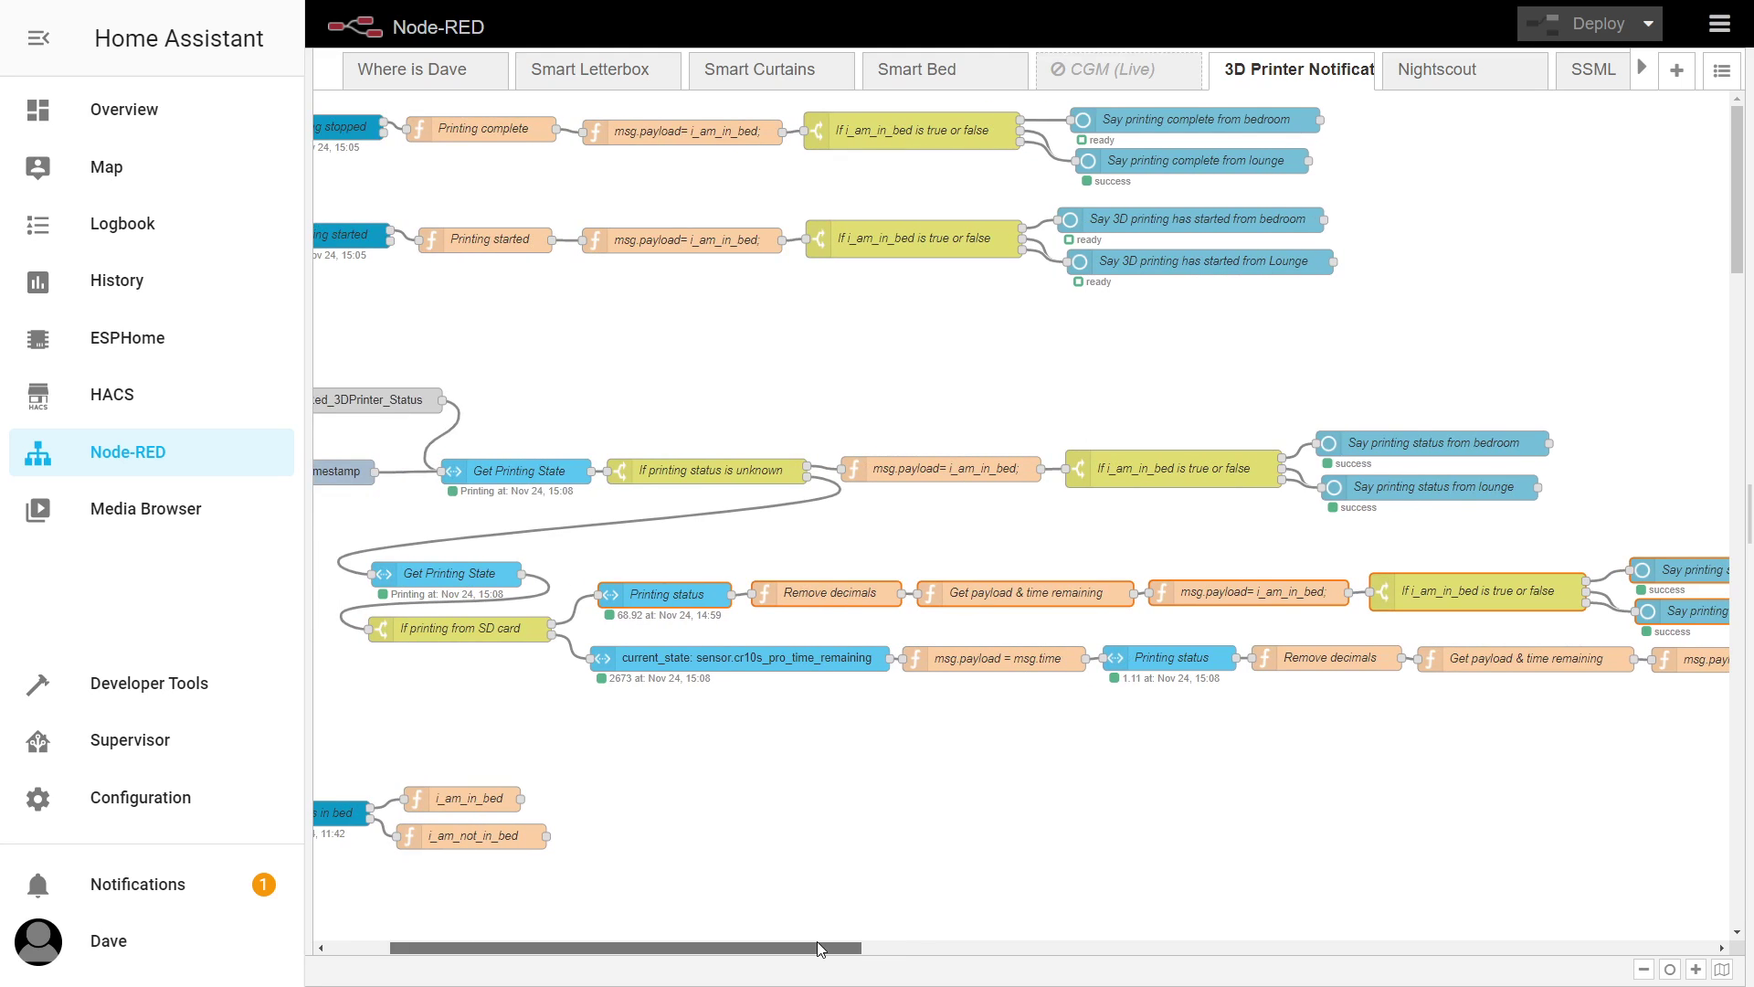
mouse_move(819, 950)
left_mouse_down()
mouse_move(1087, 952)
mouse_move(831, 952)
left_mouse_up()
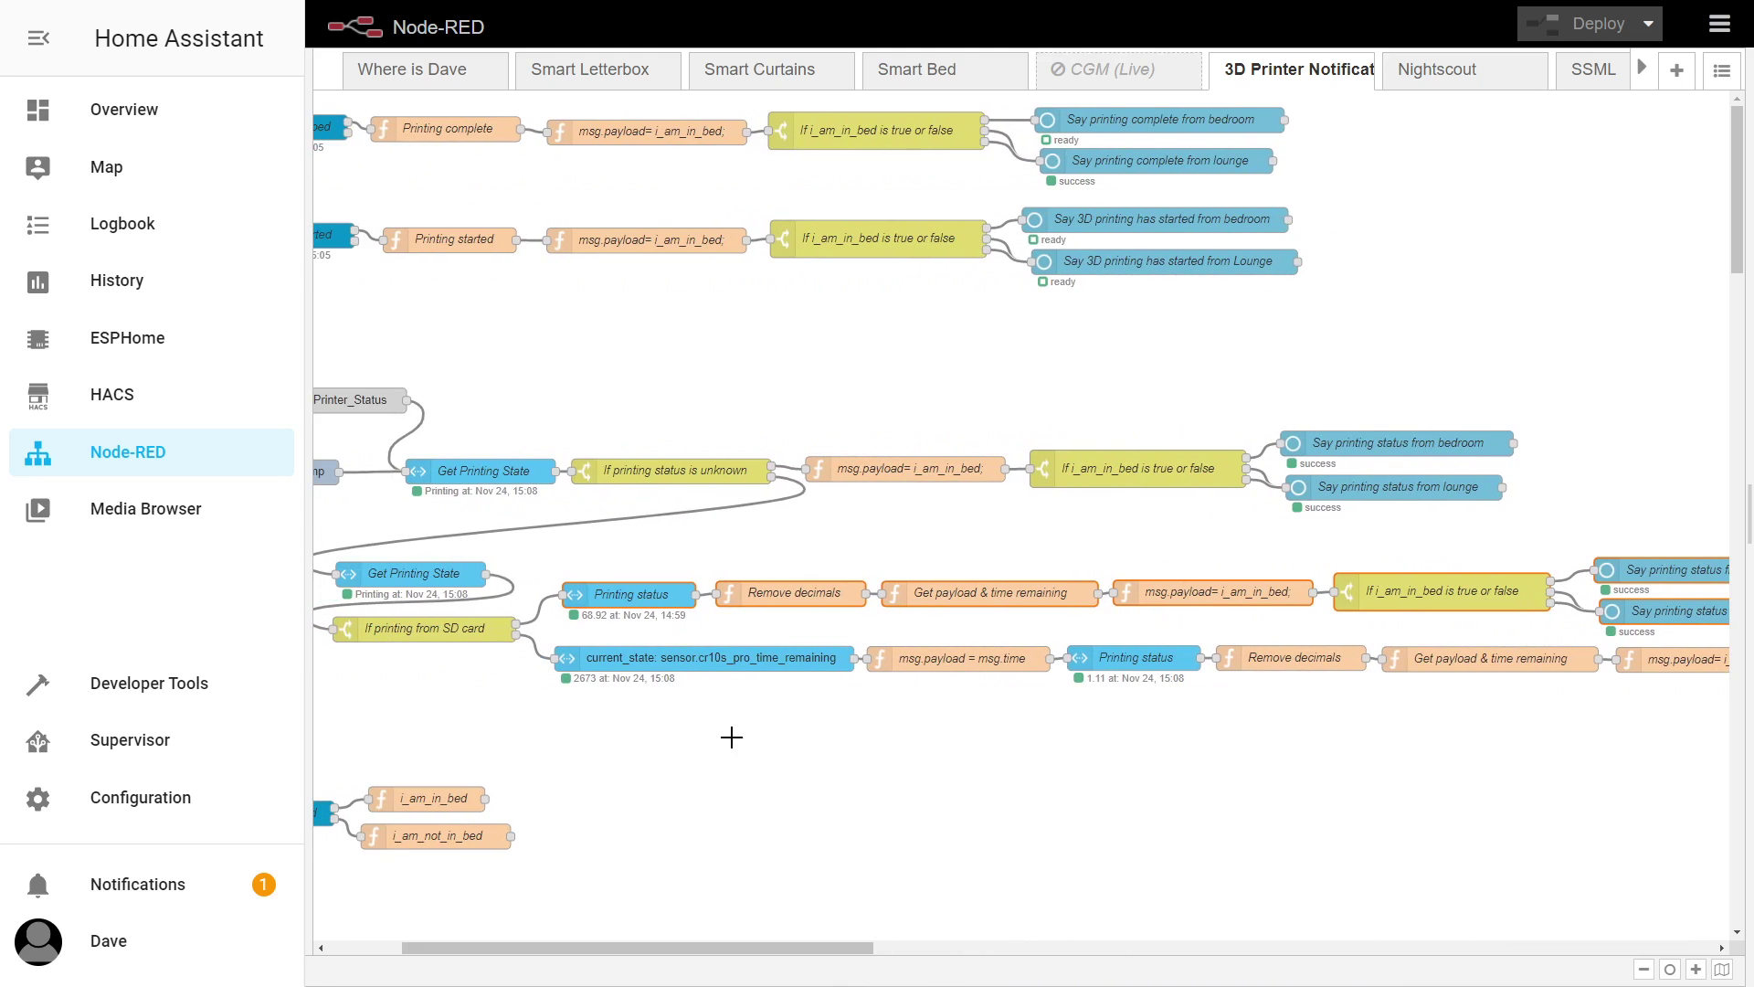
left_click(740, 658)
double_click(740, 658)
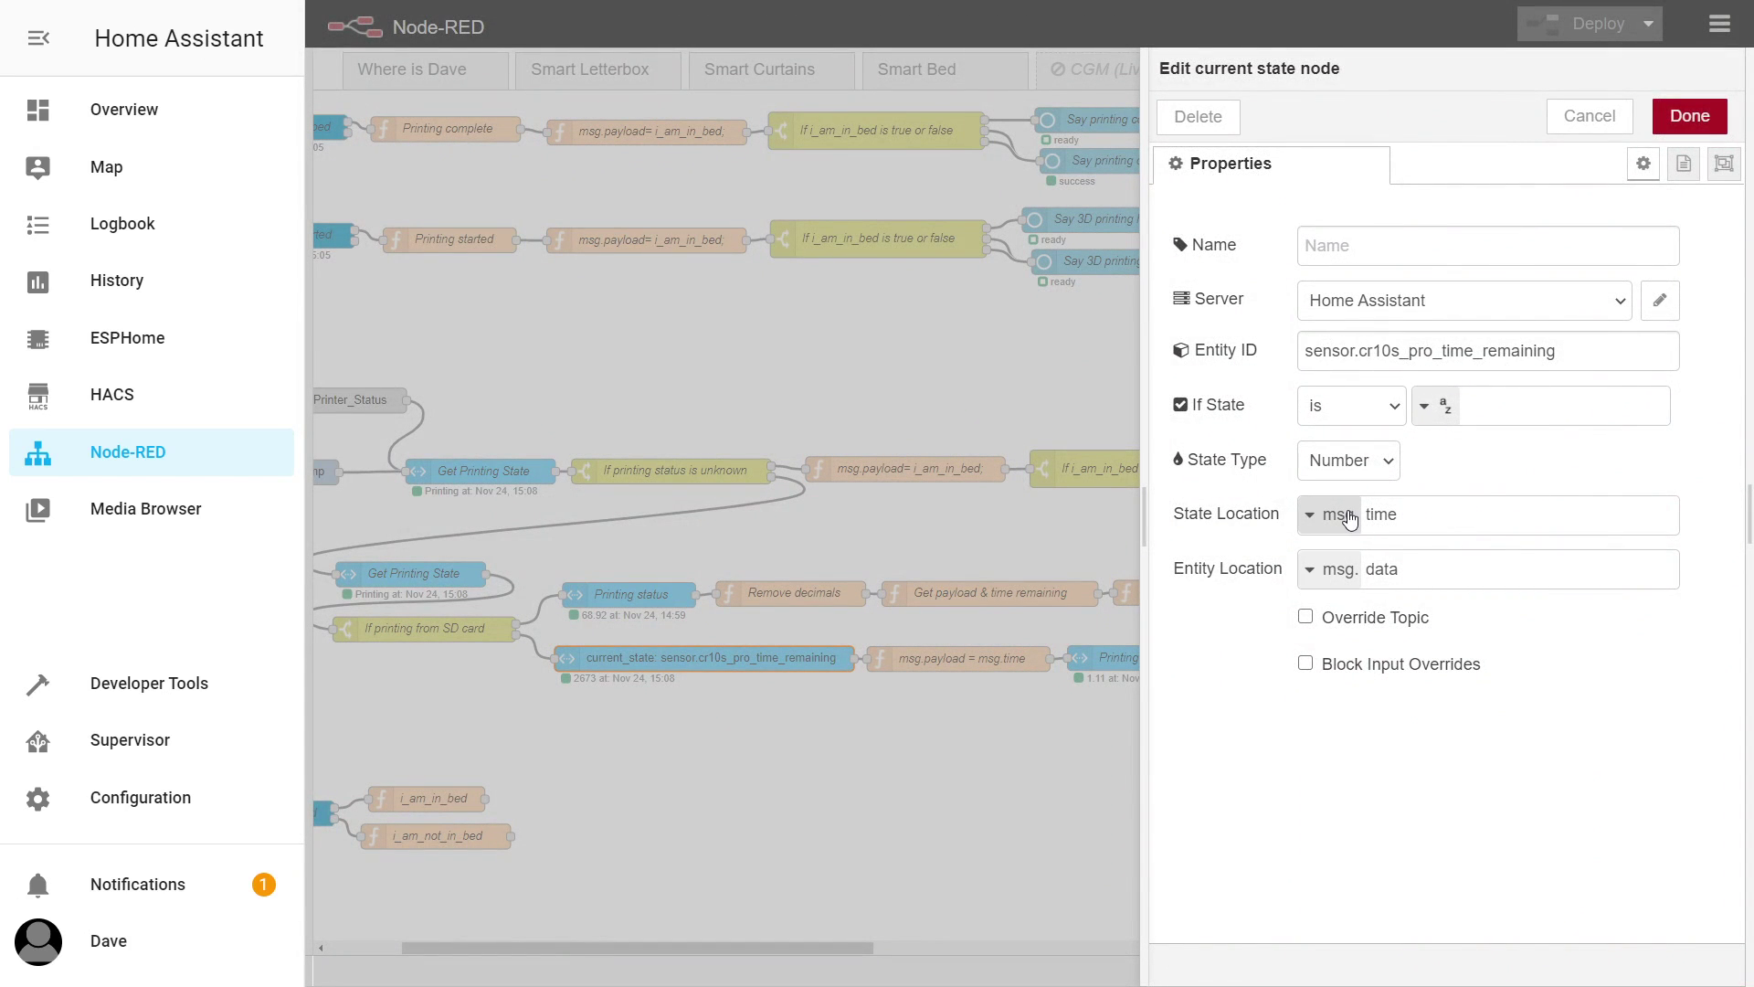
left_click(1573, 118)
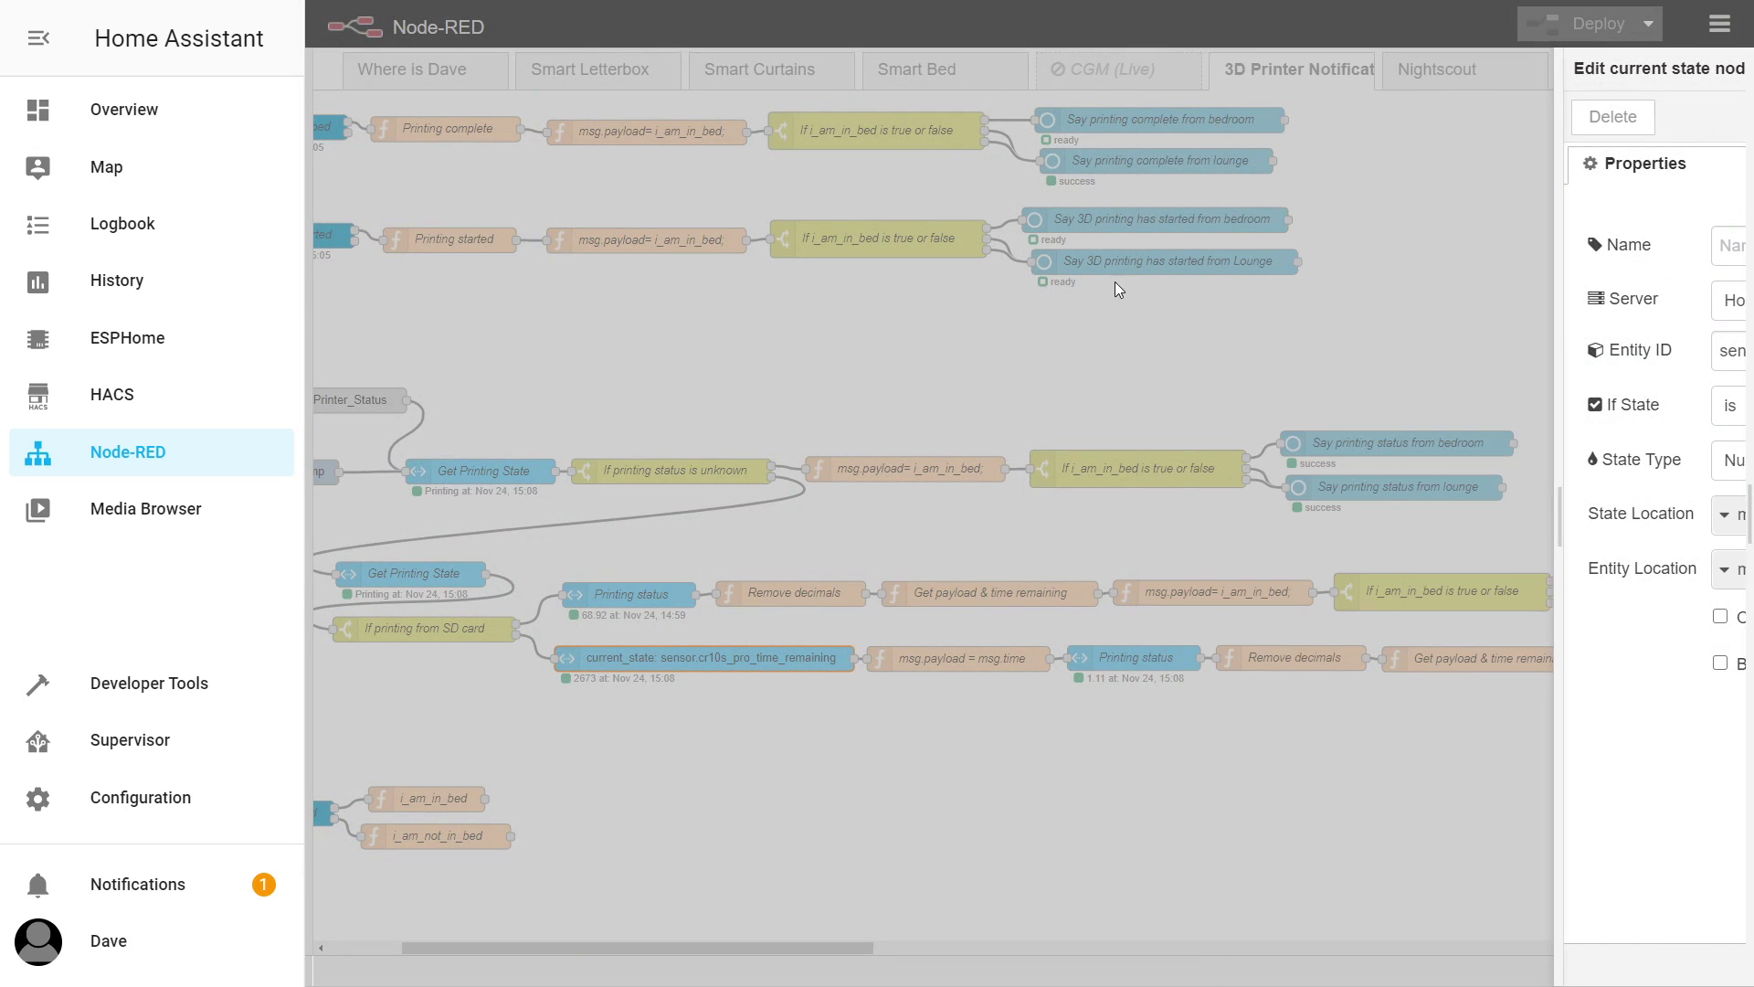
double_click(981, 660)
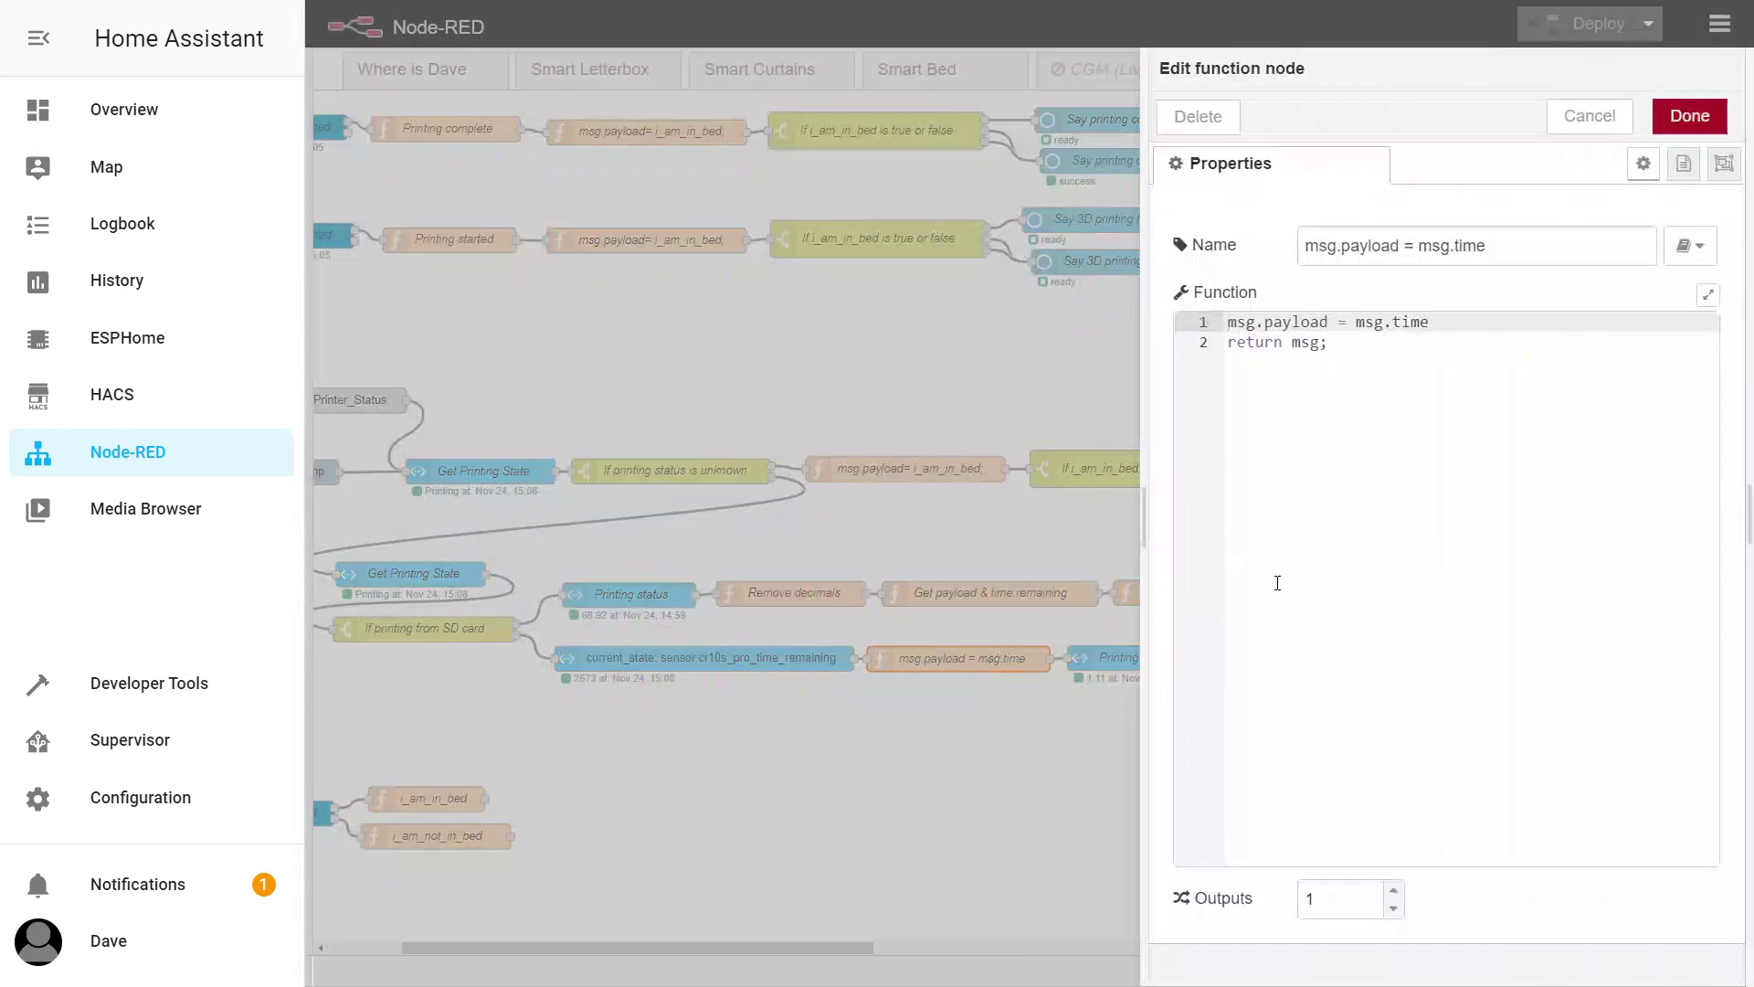
left_click(1600, 119)
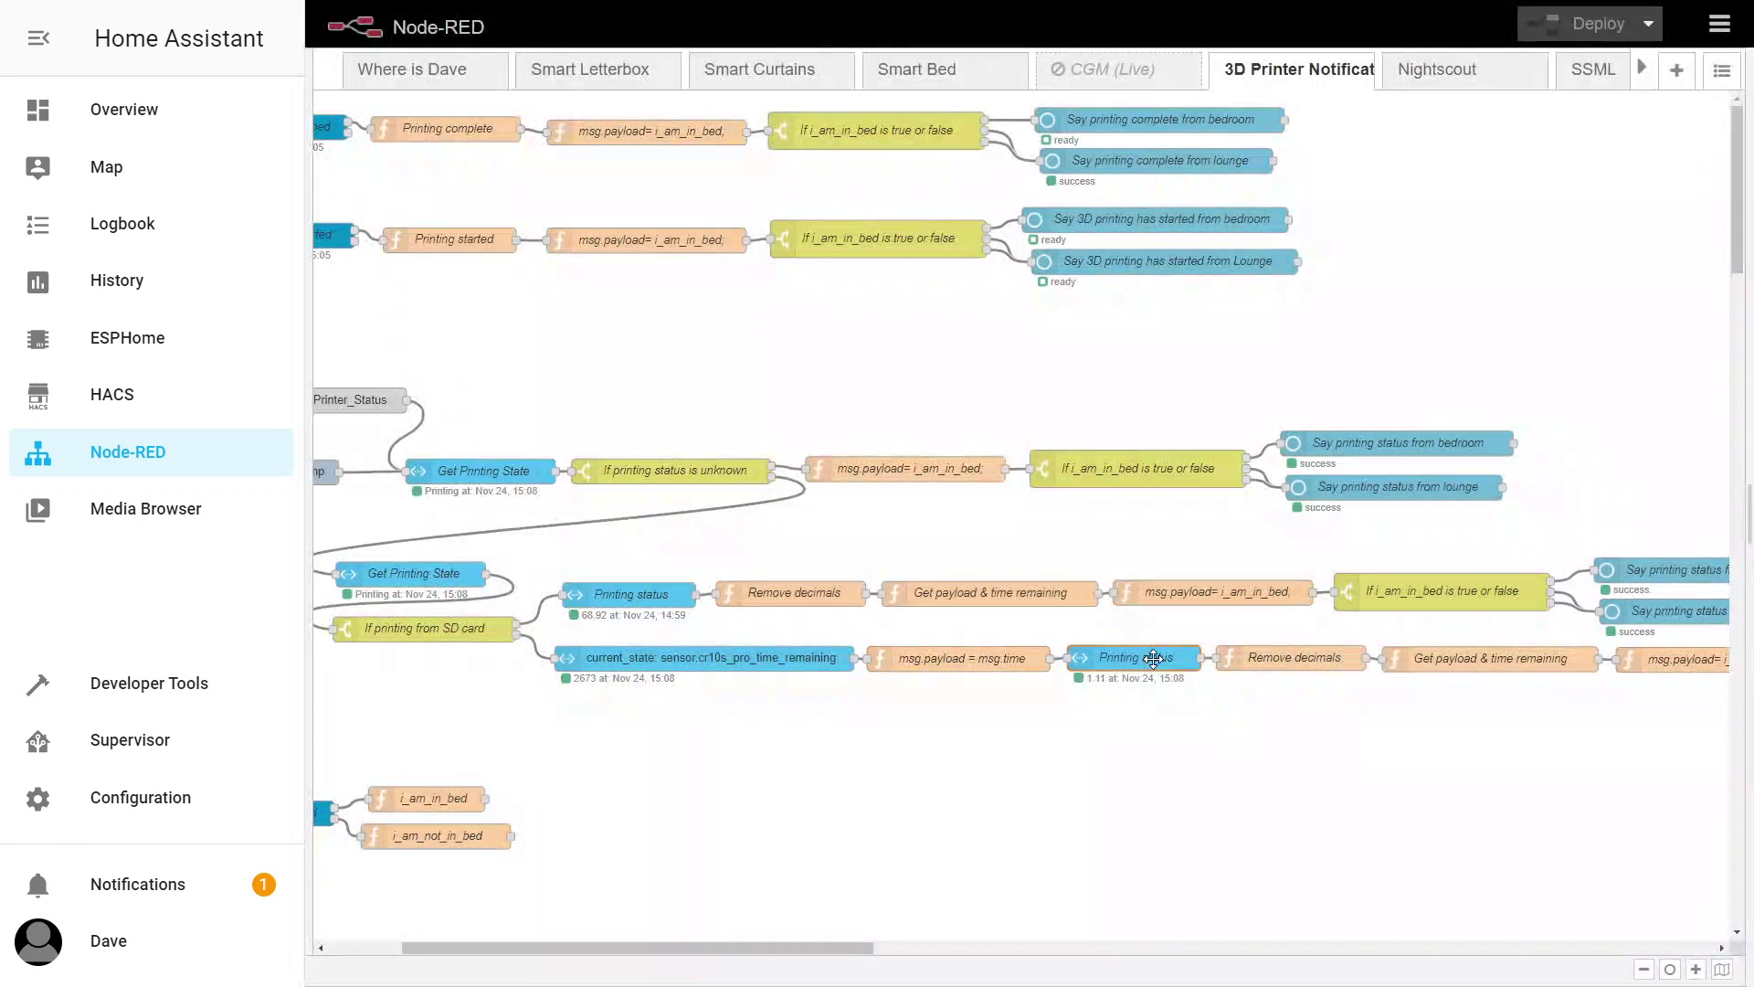
- Check the Printing status node's entity settings and the Remove decimals function code on the non-SD branch
double_click(1160, 656)
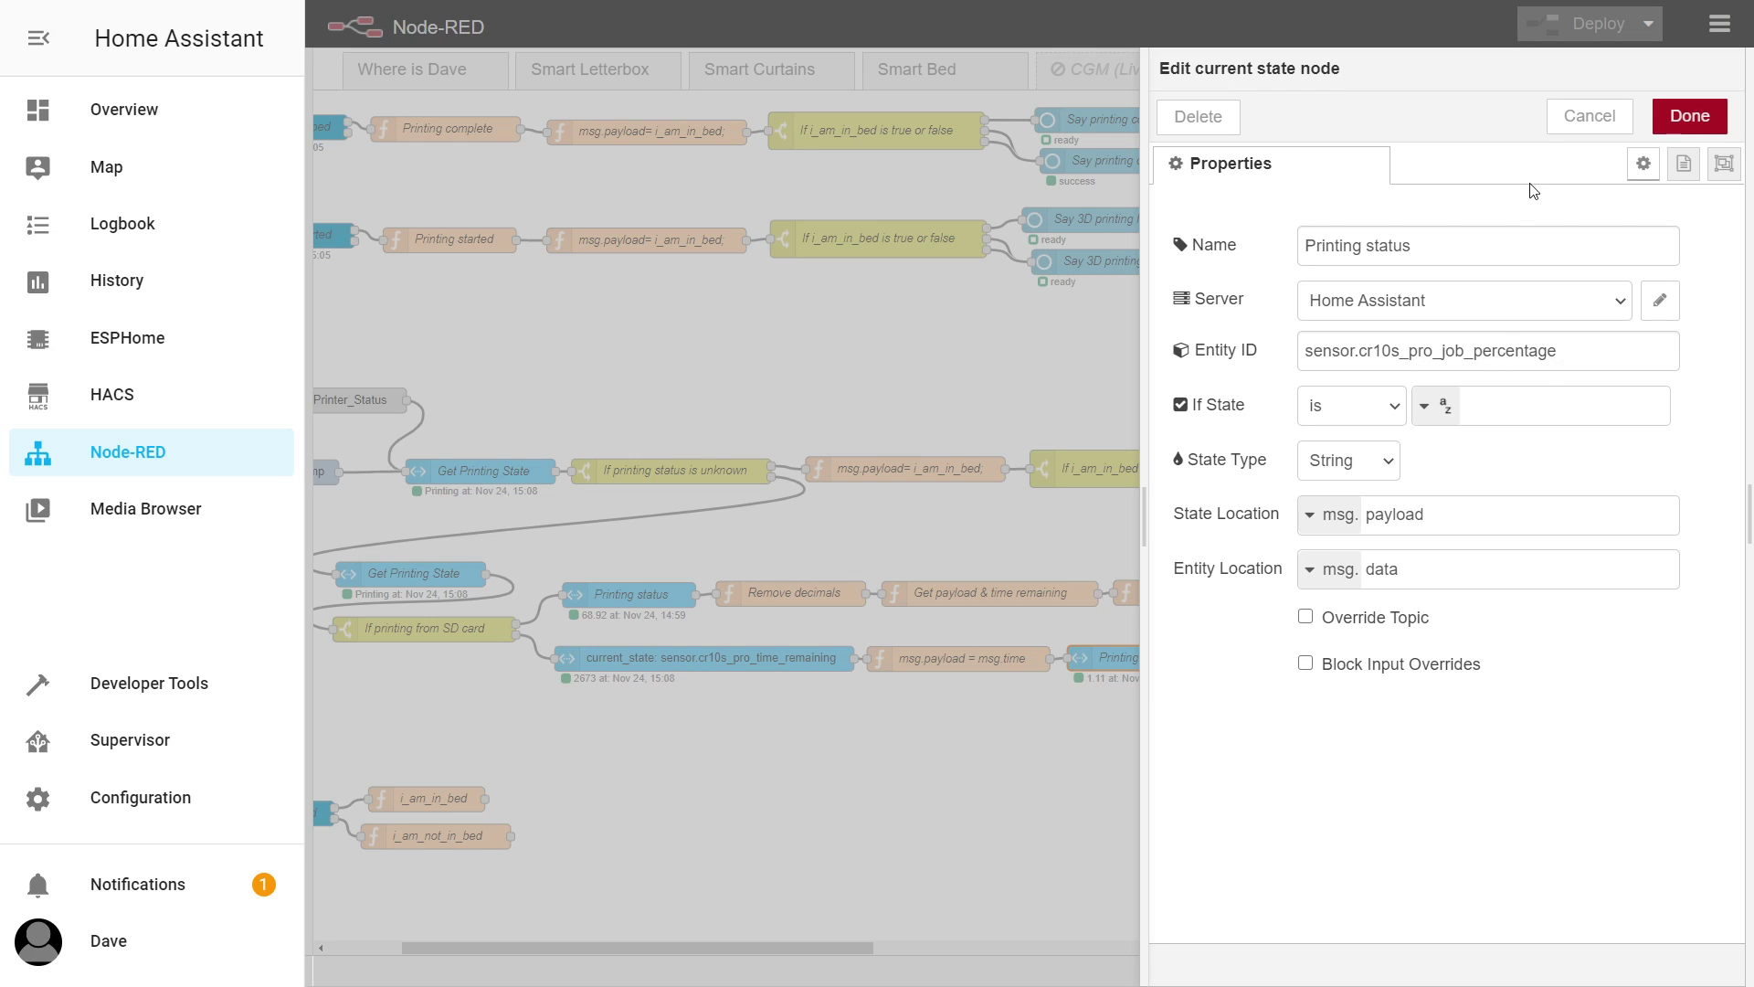
left_click(1566, 135)
left_click(1248, 662)
double_click(1284, 656)
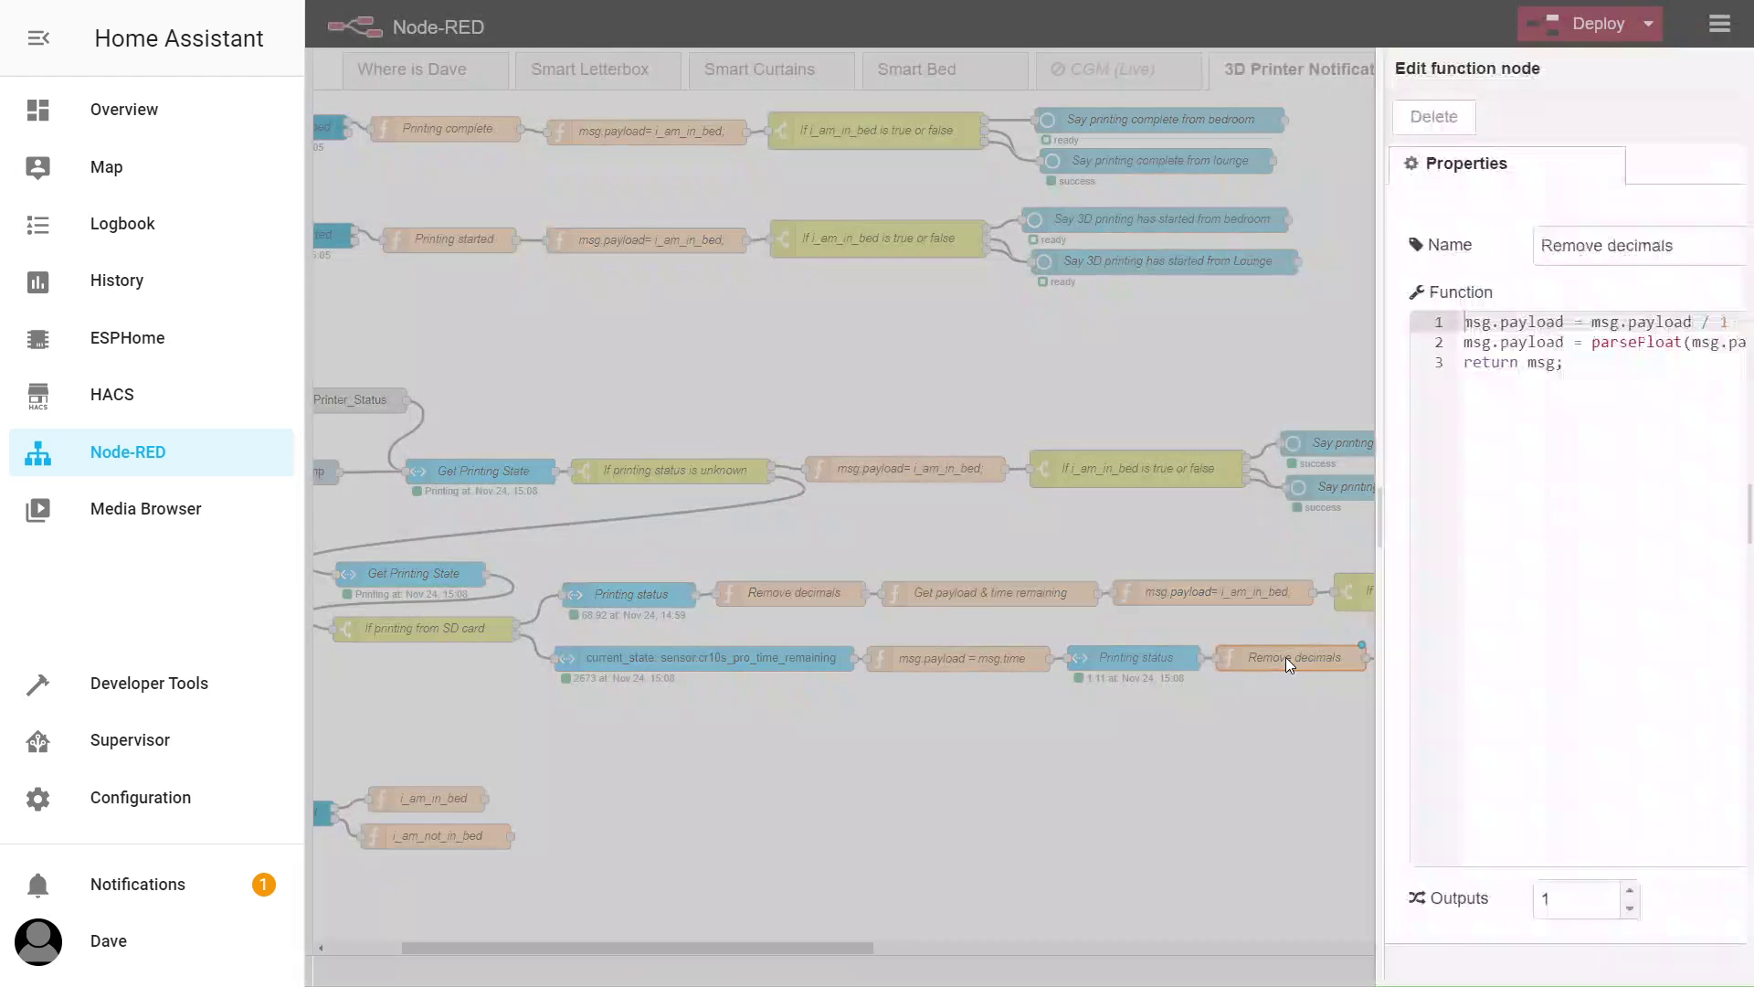
left_click(1416, 372)
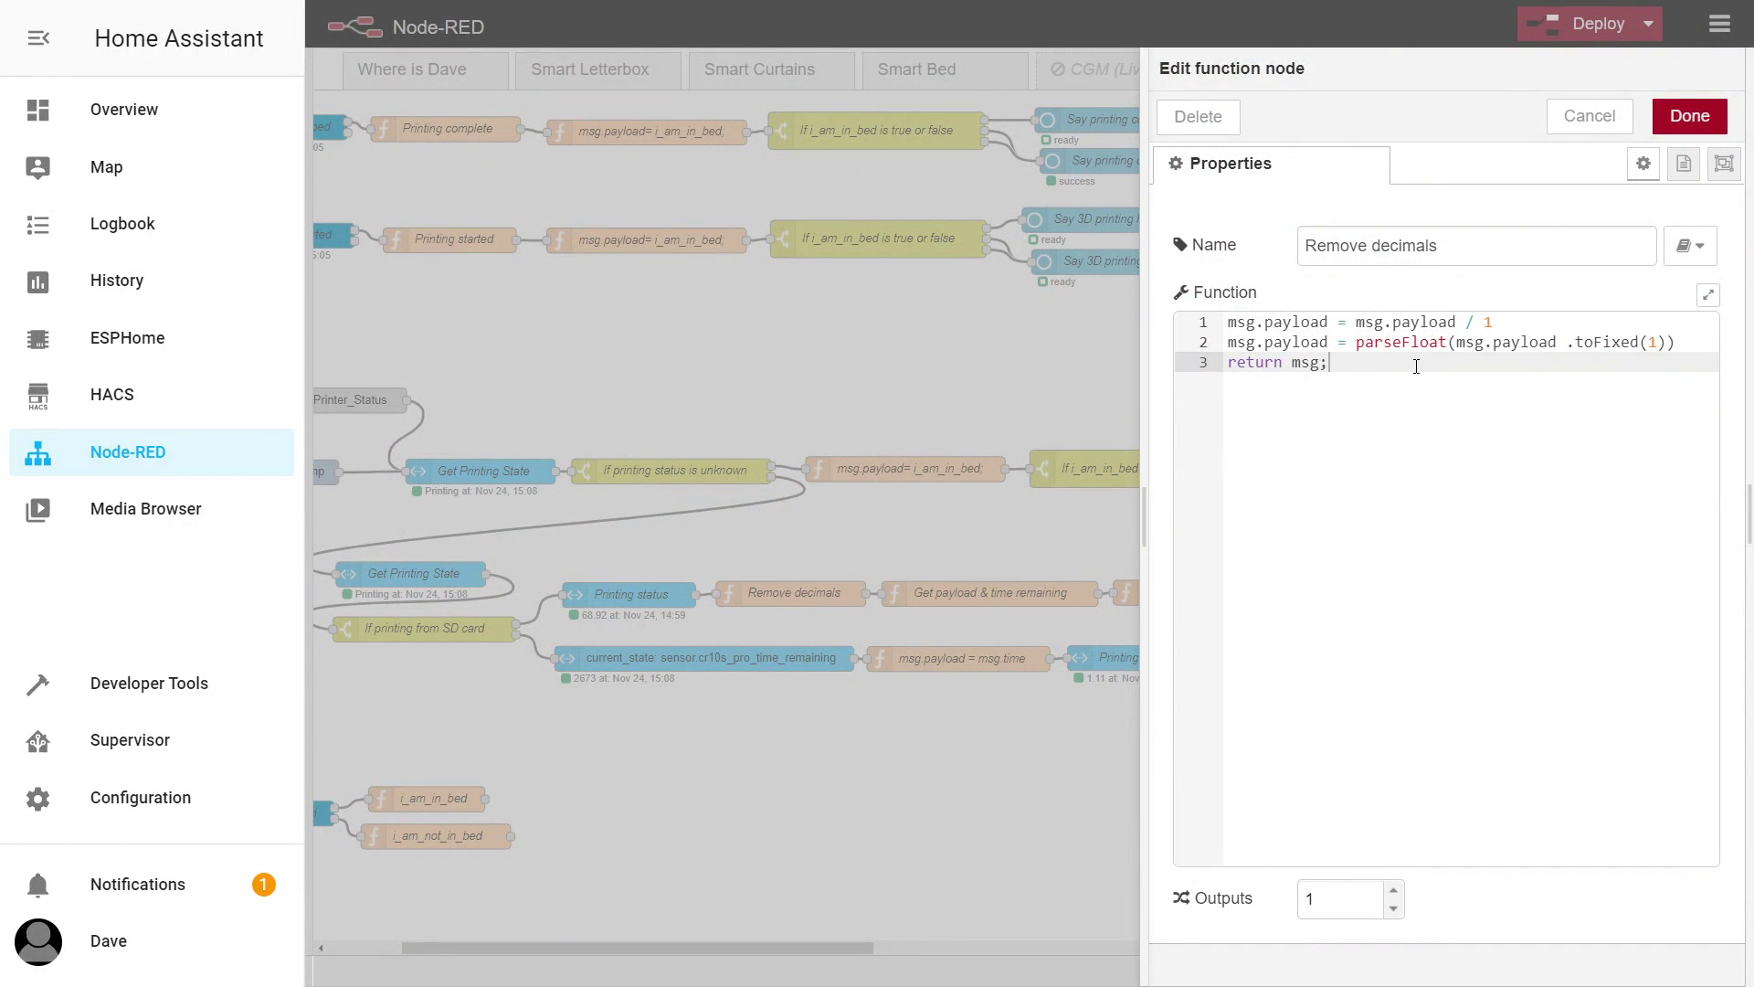
left_click(1680, 119)
- Read the full time conversion and message code in the non-SD branch's Get payload & time remaining function node
left_click(1480, 652)
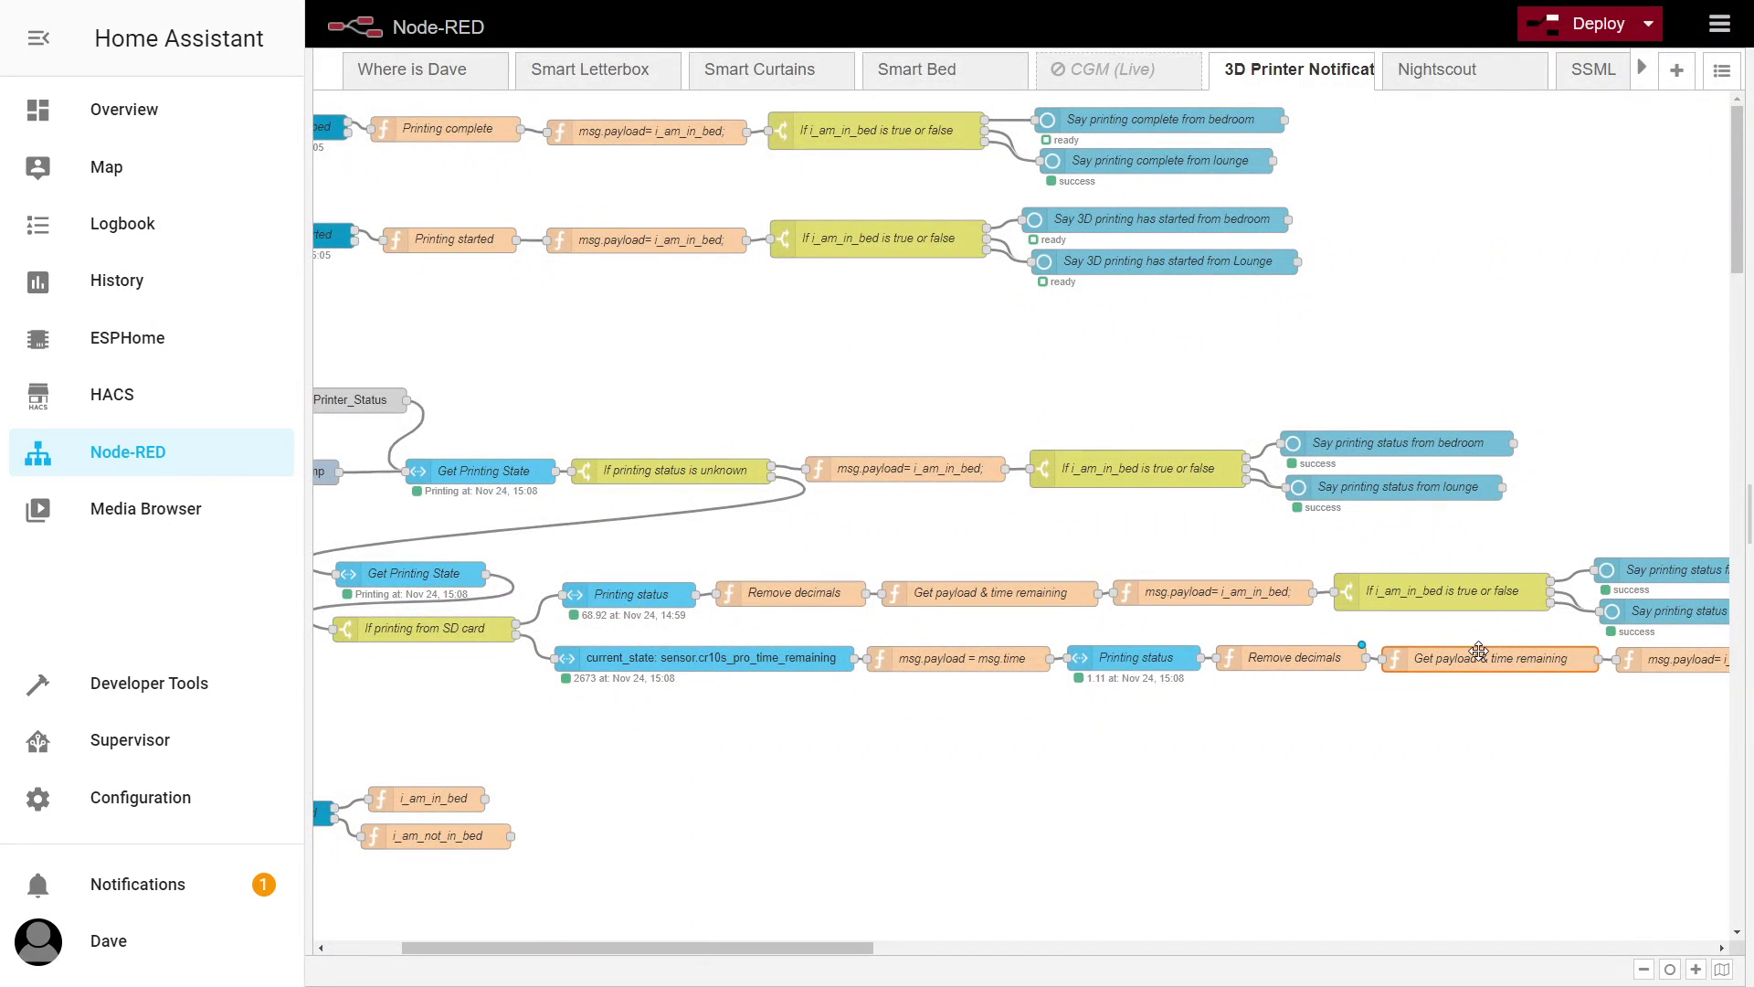
double_click(1480, 652)
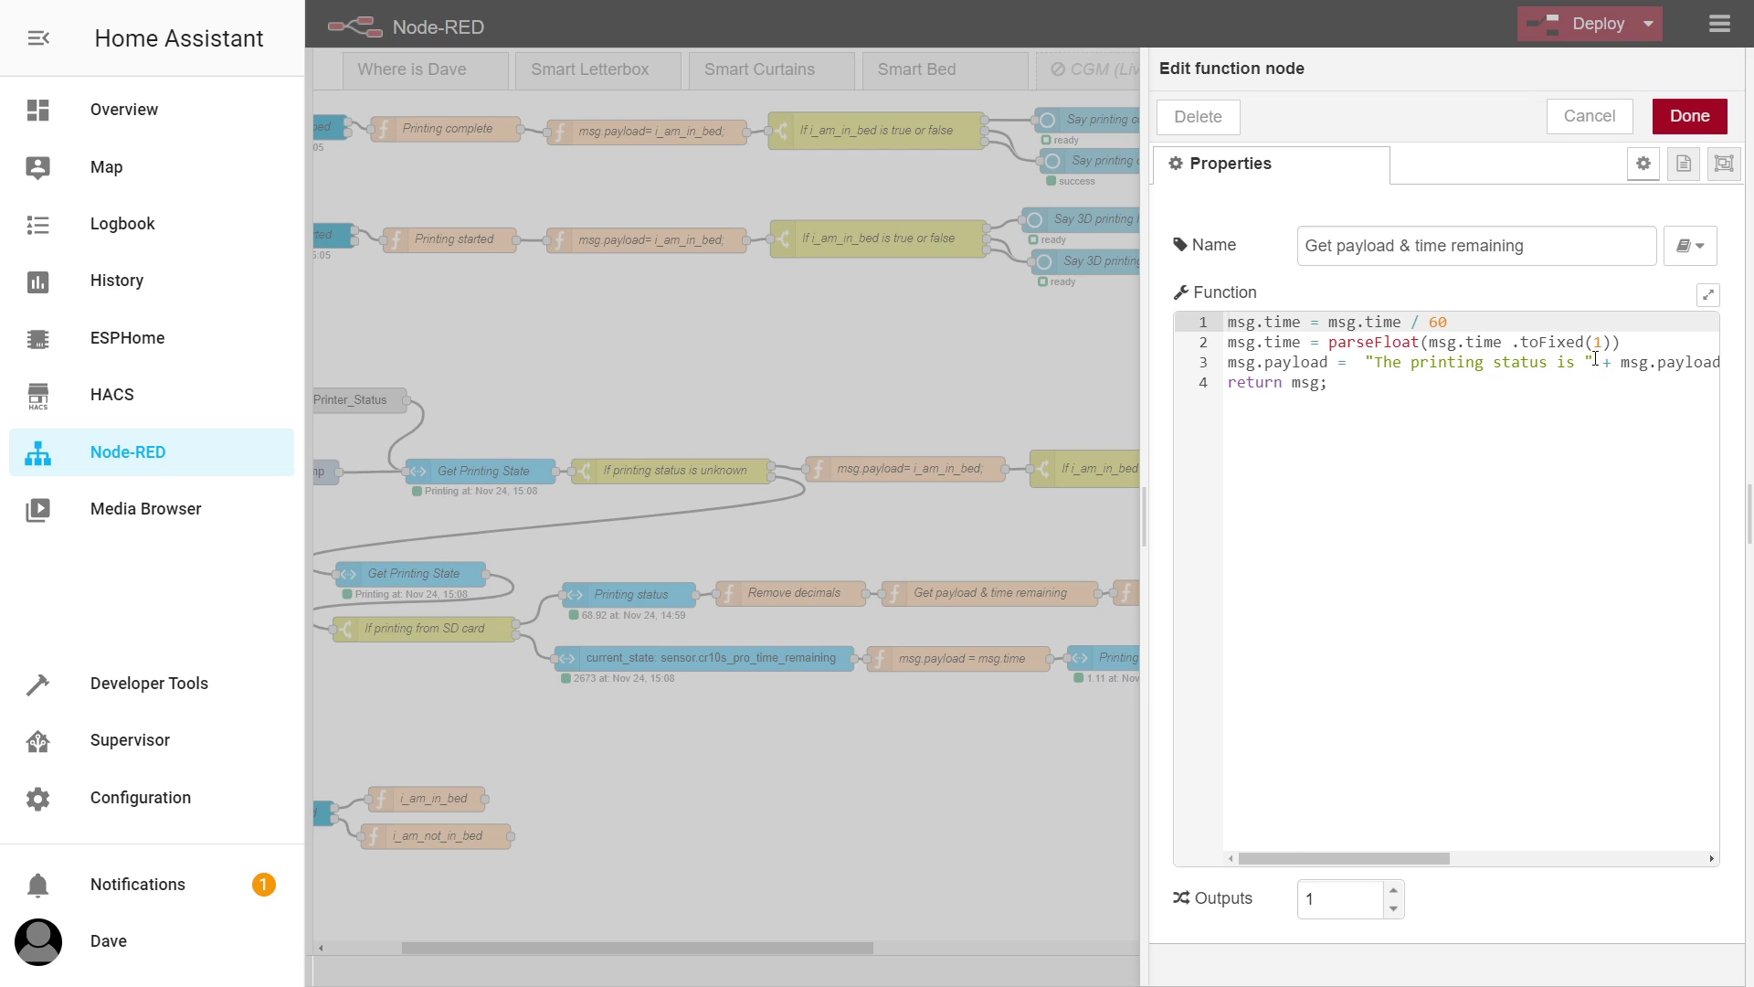
left_click_drag(1624, 344, 1284, 321)
left_click_drag(1370, 859, 1615, 883)
left_click(1336, 362)
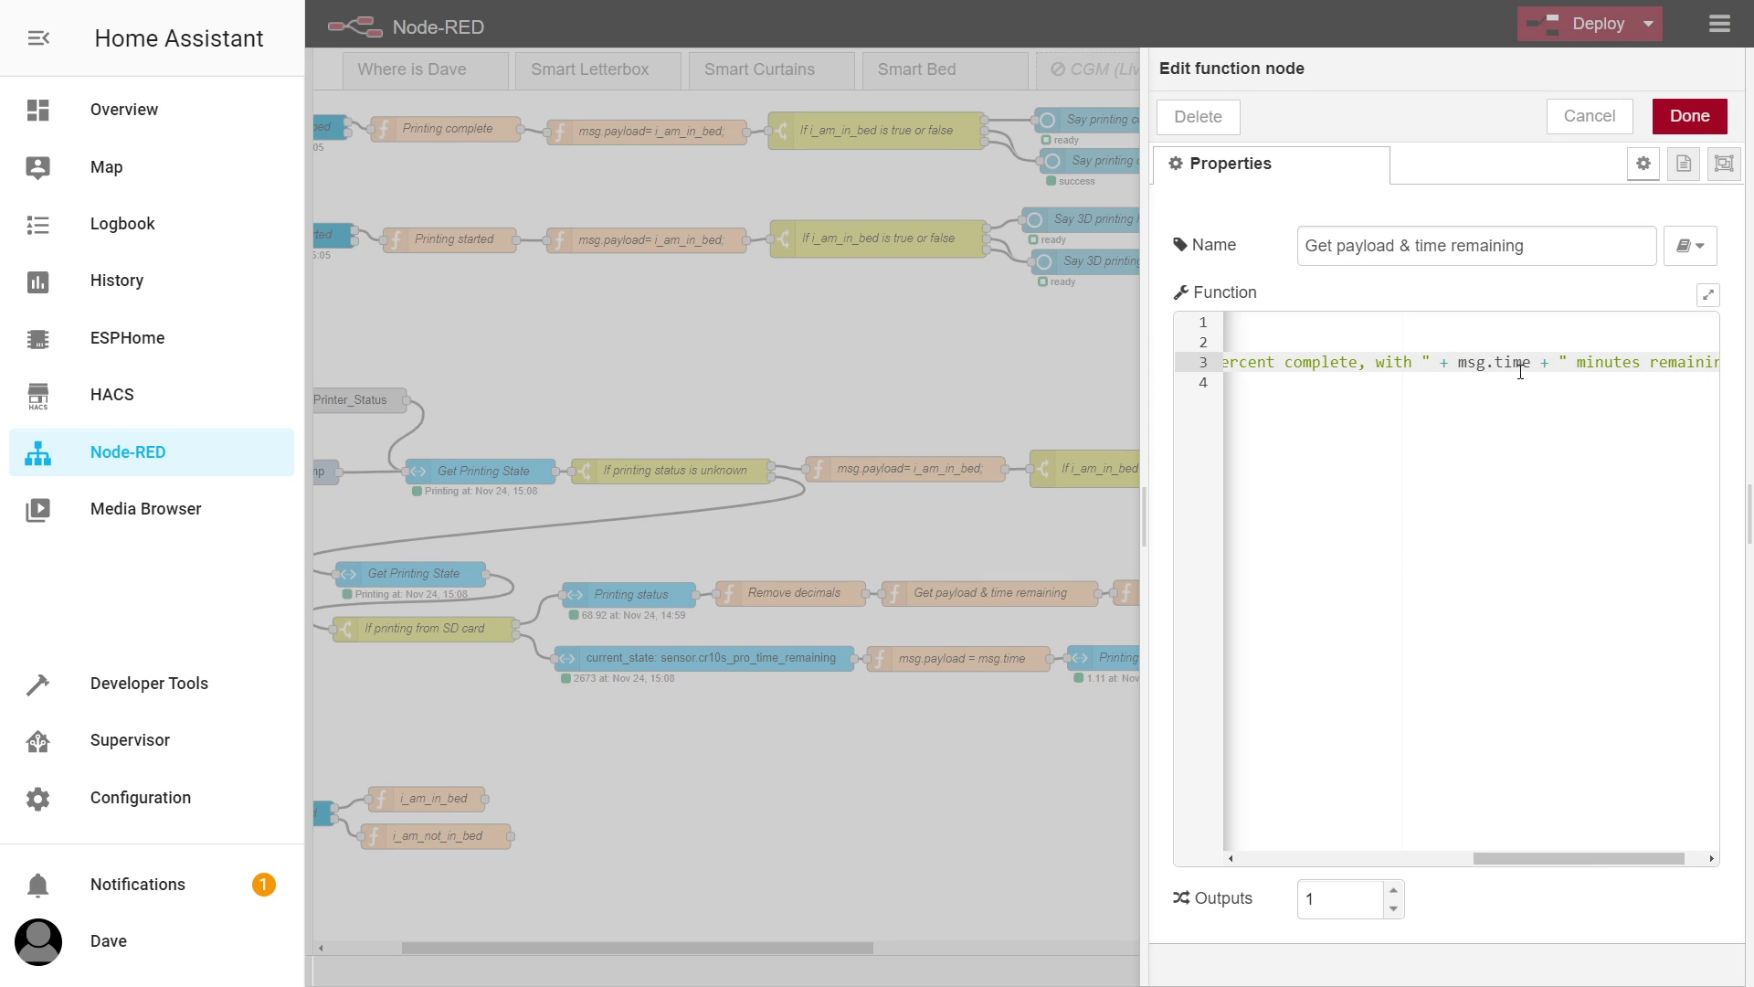
left_click_drag(1593, 869, 1574, 494)
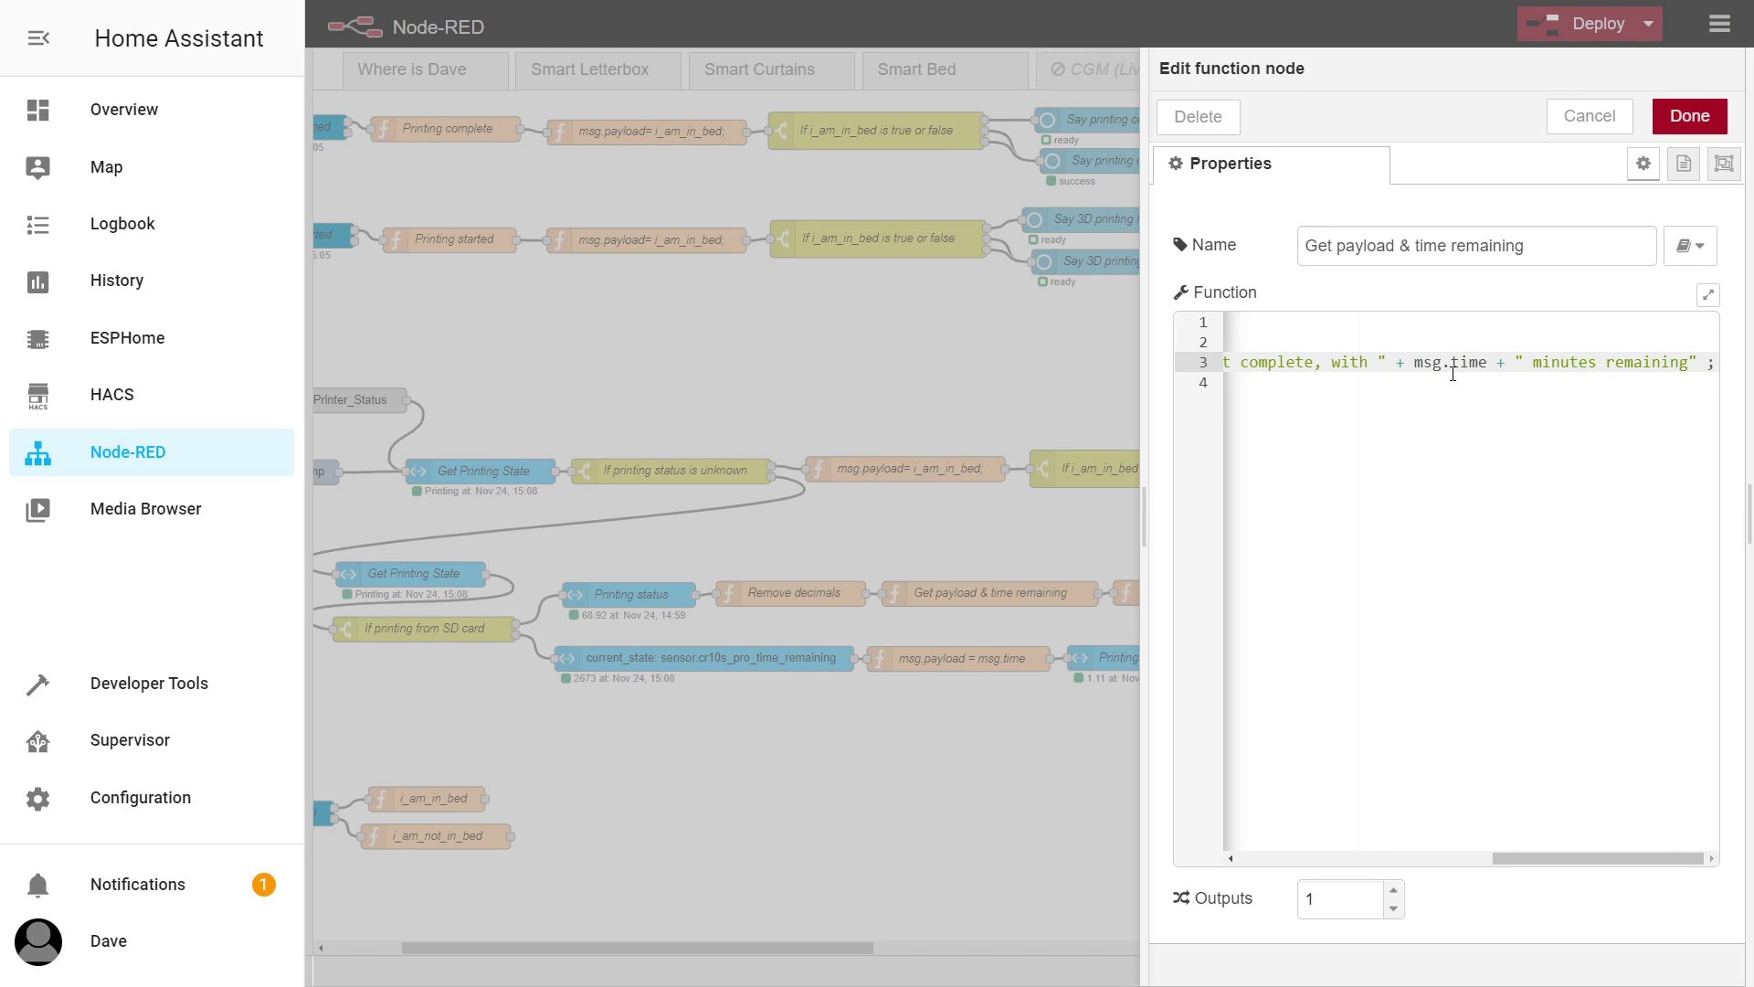
left_click_drag(1646, 859, 1317, 832)
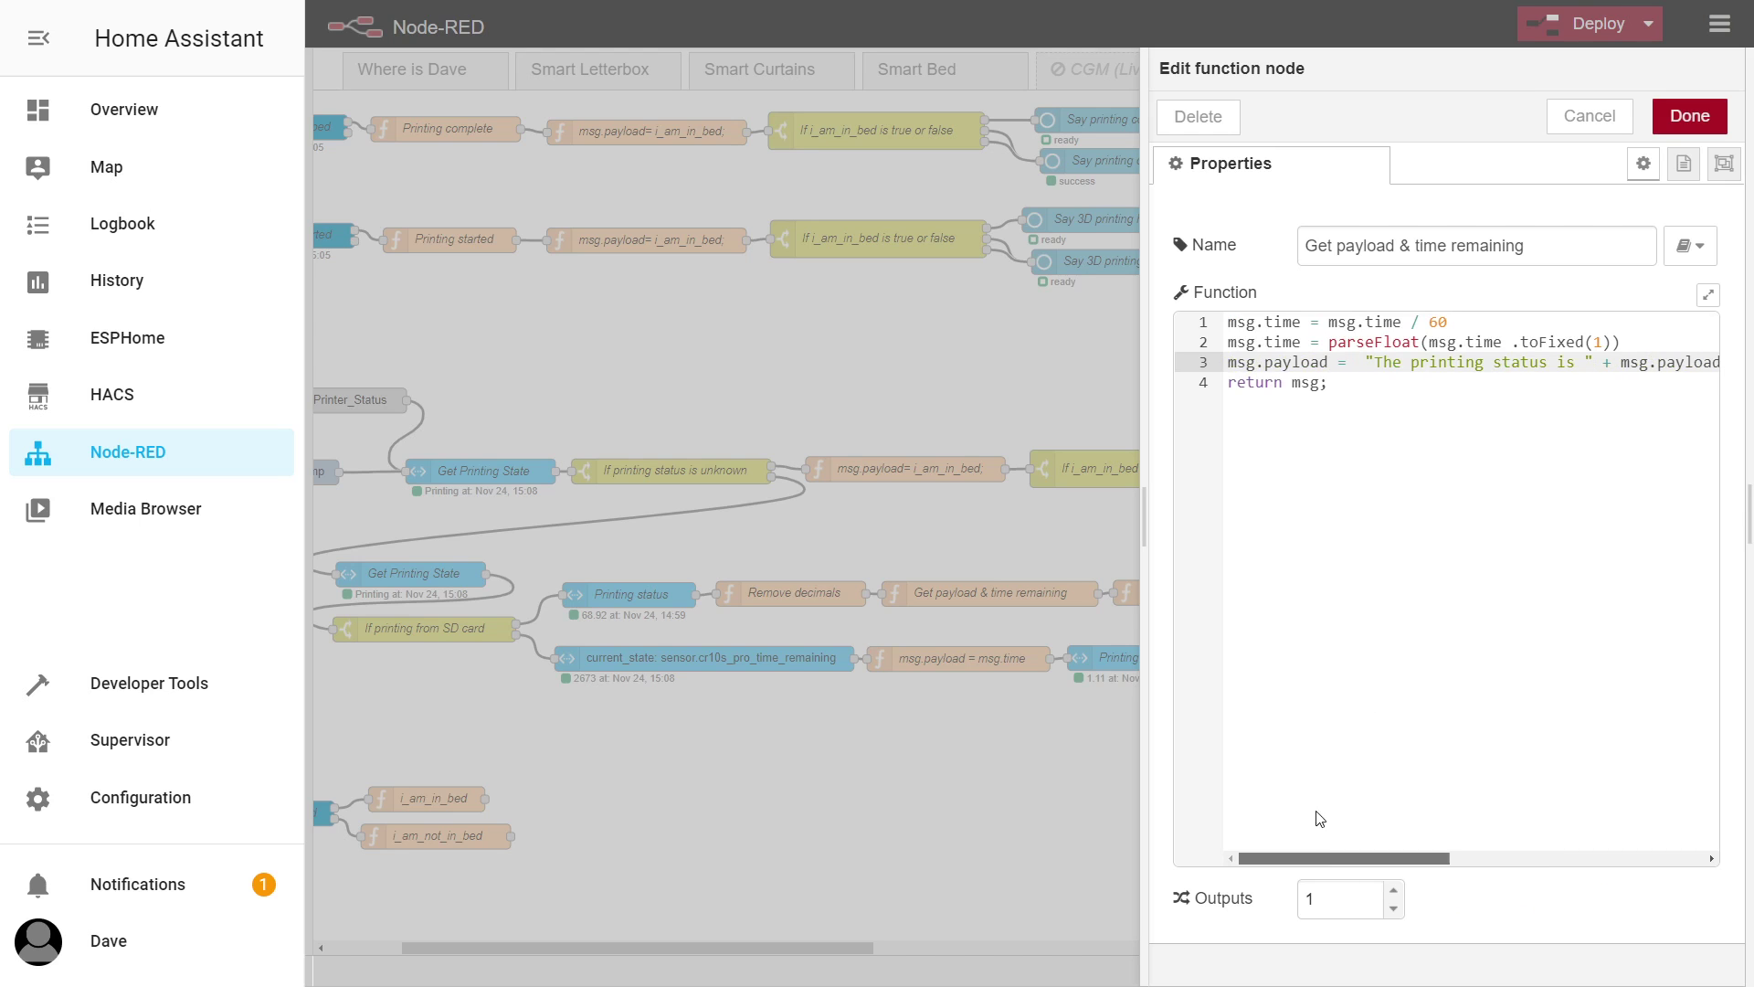
left_click(1690, 116)
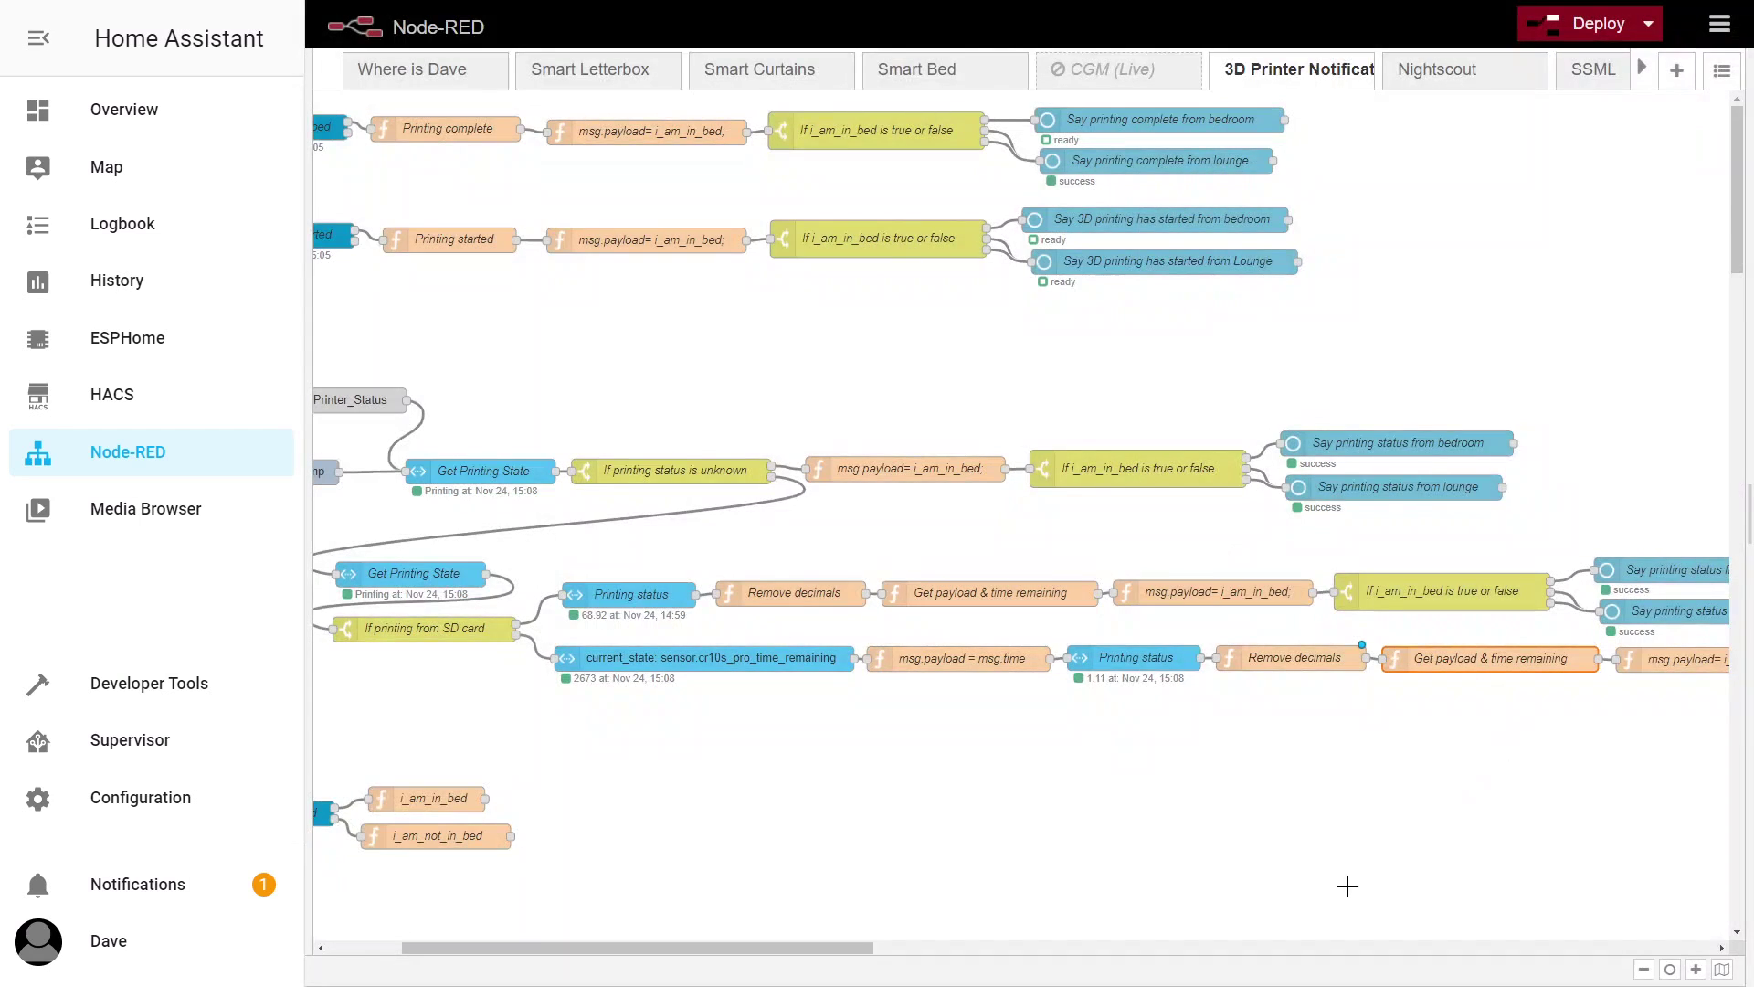
- Review the msg.payload= i_am_in_bed function and the If i_am_in_bed is true or false switch on the non-SD branch
left_click_drag(861, 948, 1061, 948)
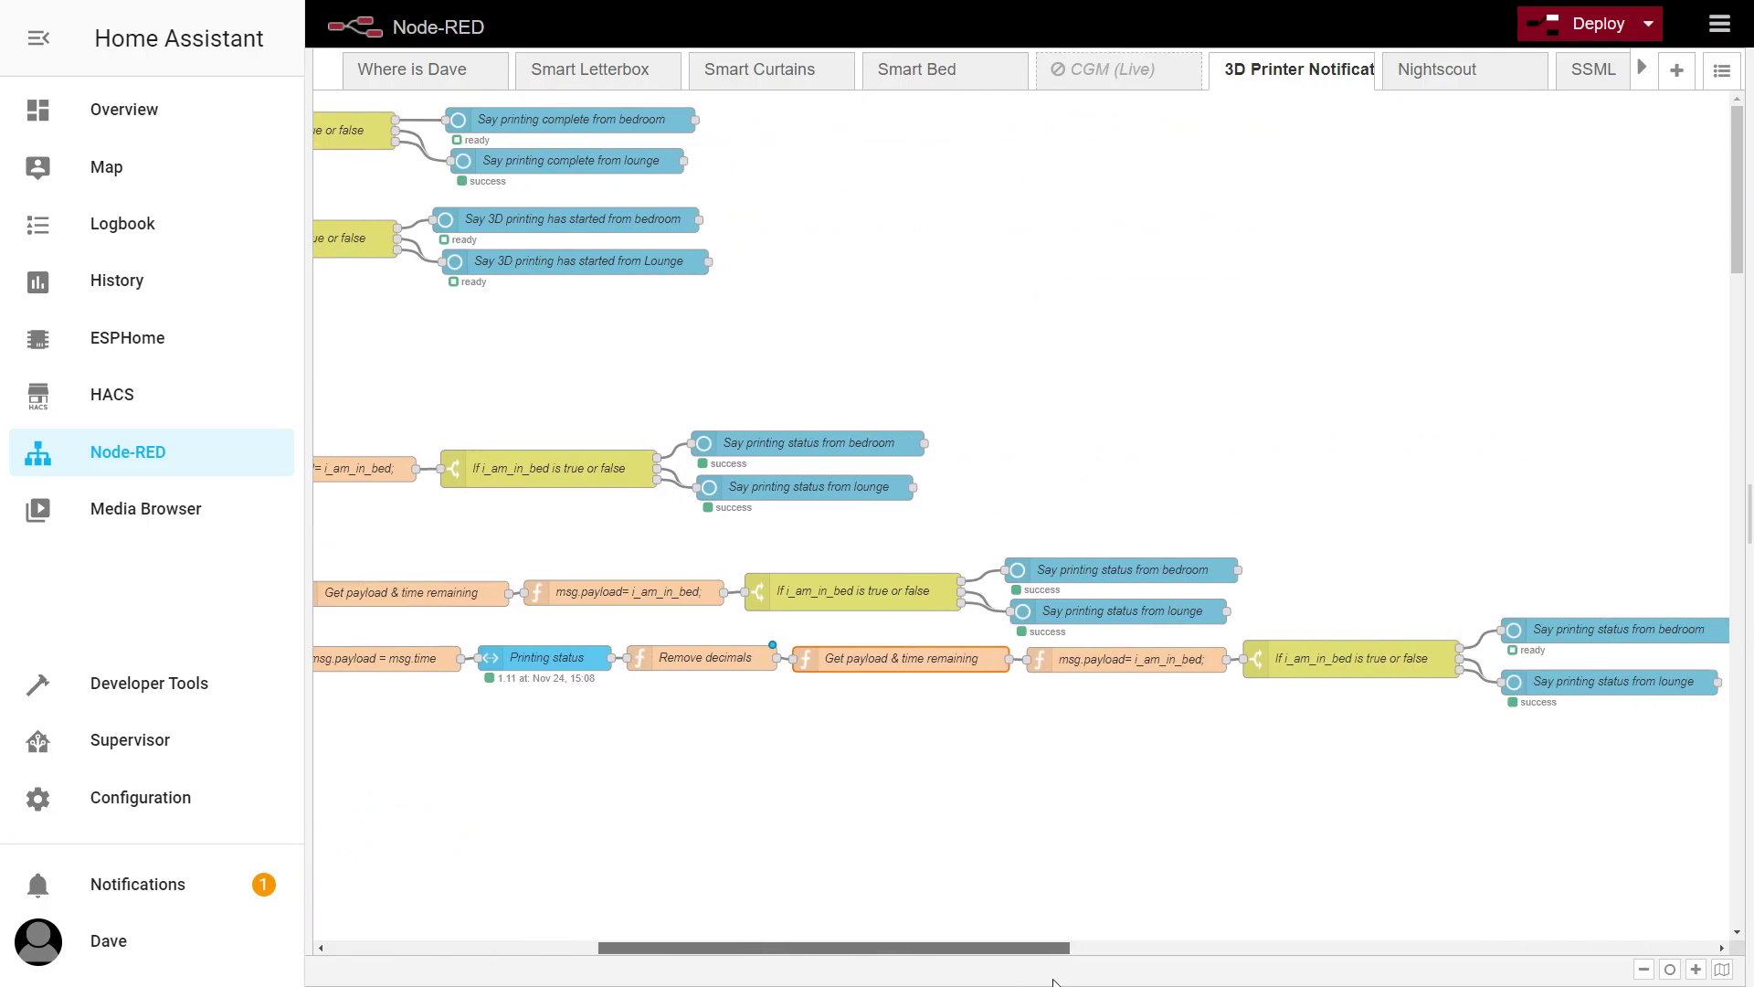
double_click(1120, 659)
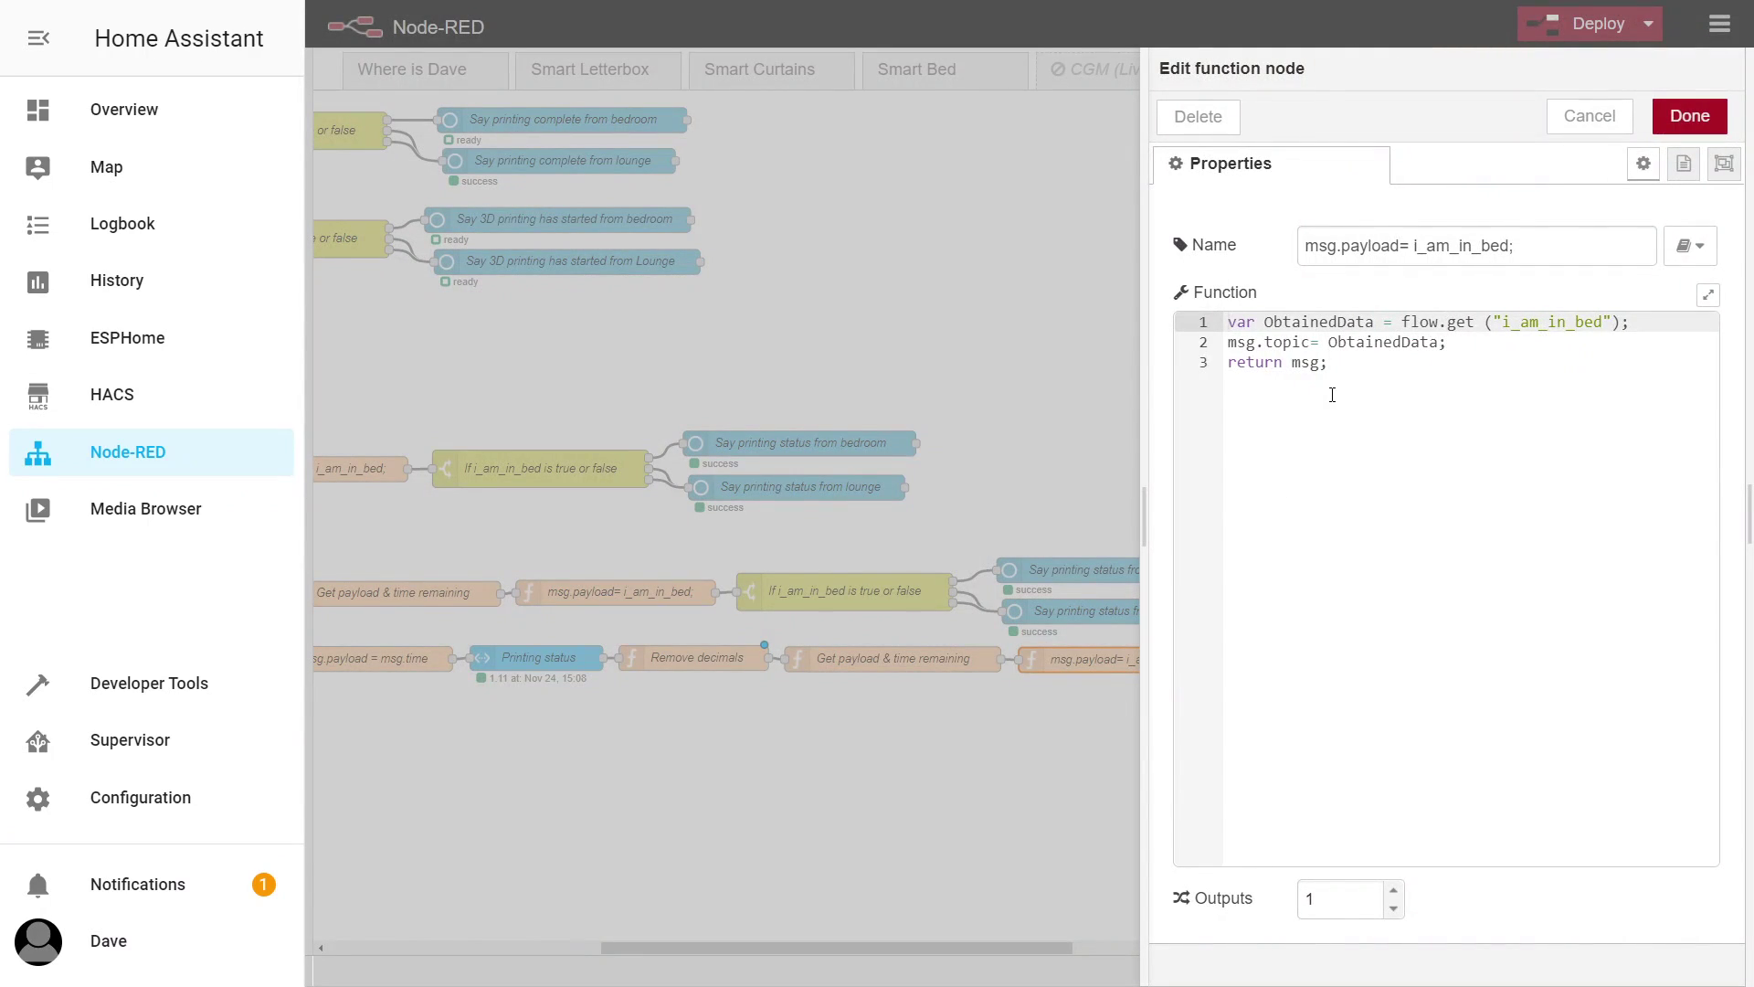
left_click(1362, 375)
key("ctrl+a")
left_click(1416, 466)
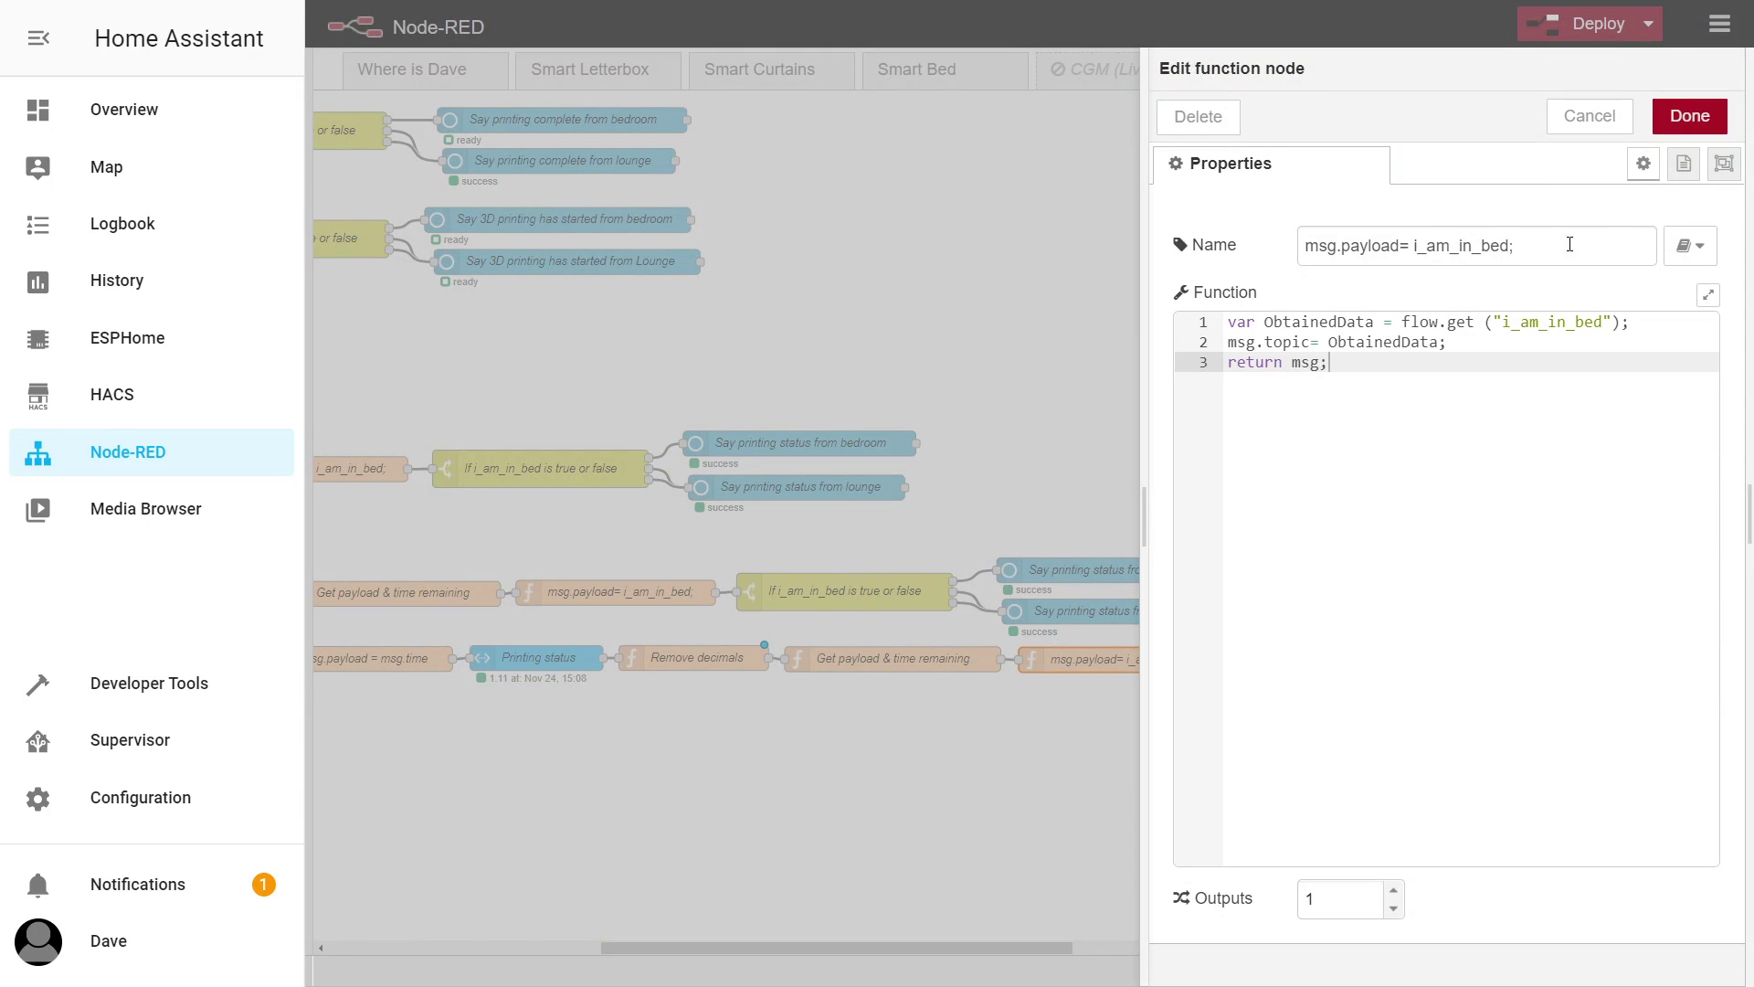
left_click(1568, 120)
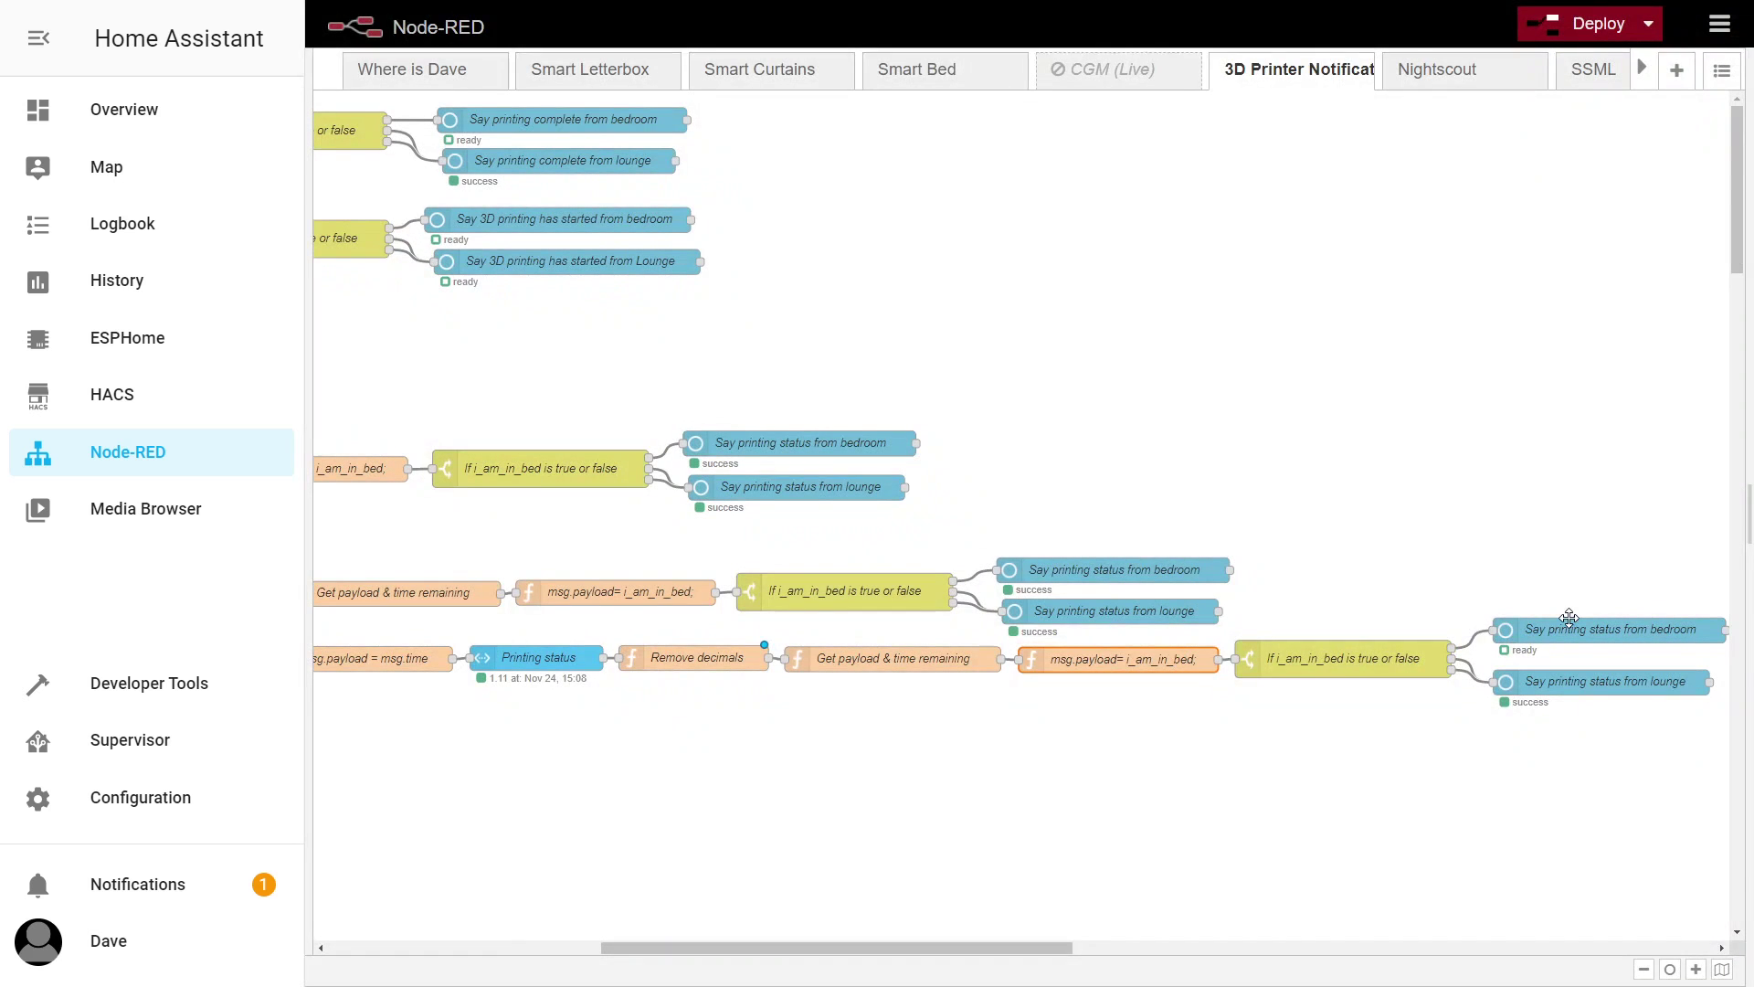
double_click(1334, 657)
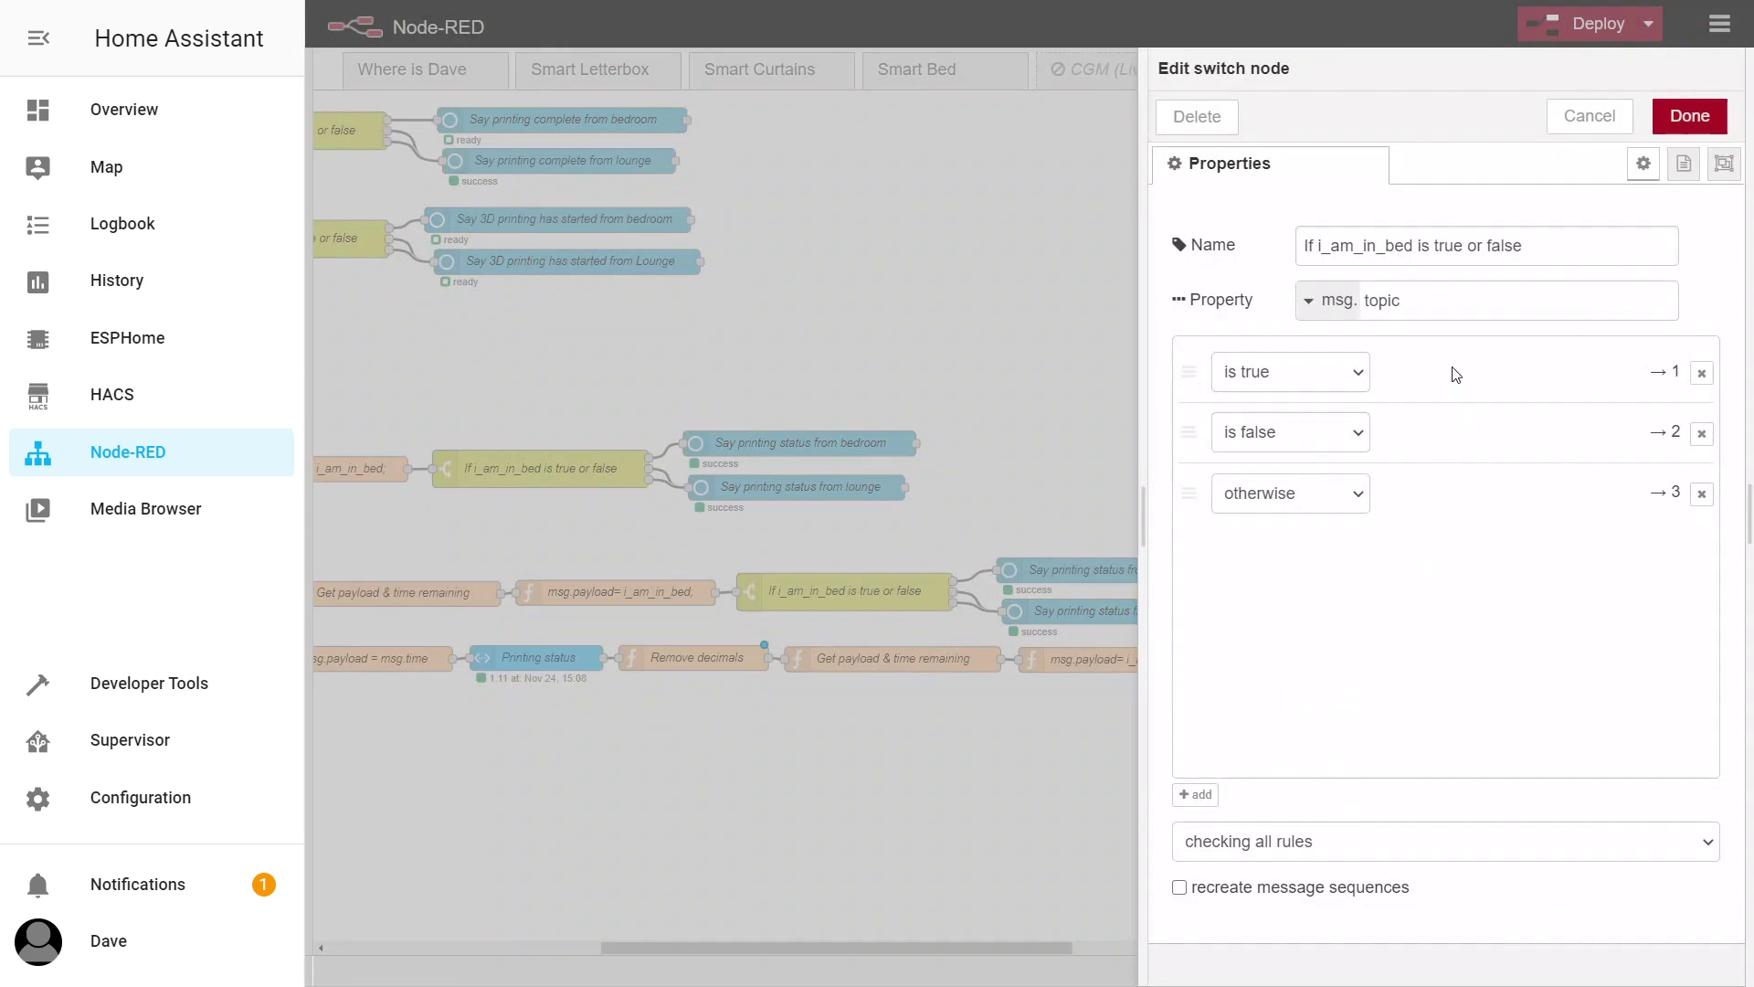
left_click(1600, 114)
- Check the speech text source and target device of the non-SD branch's Say printing status nodes for bedroom and lounge
double_click(1565, 629)
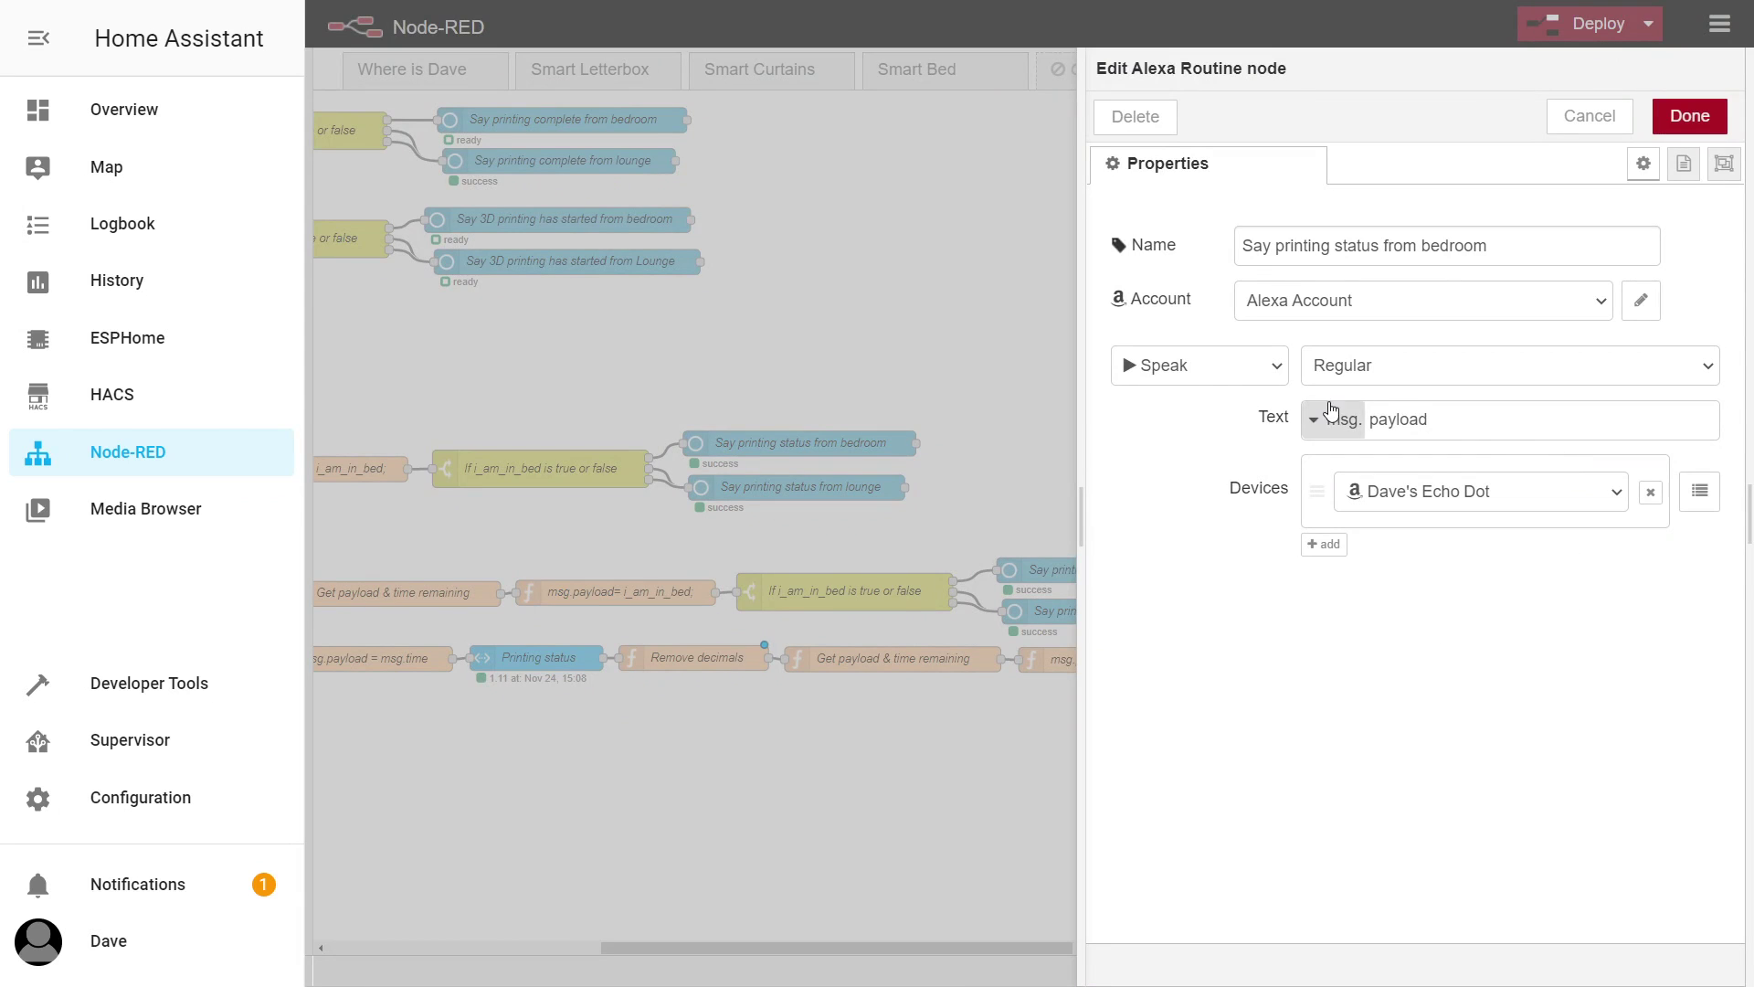
left_click(1567, 124)
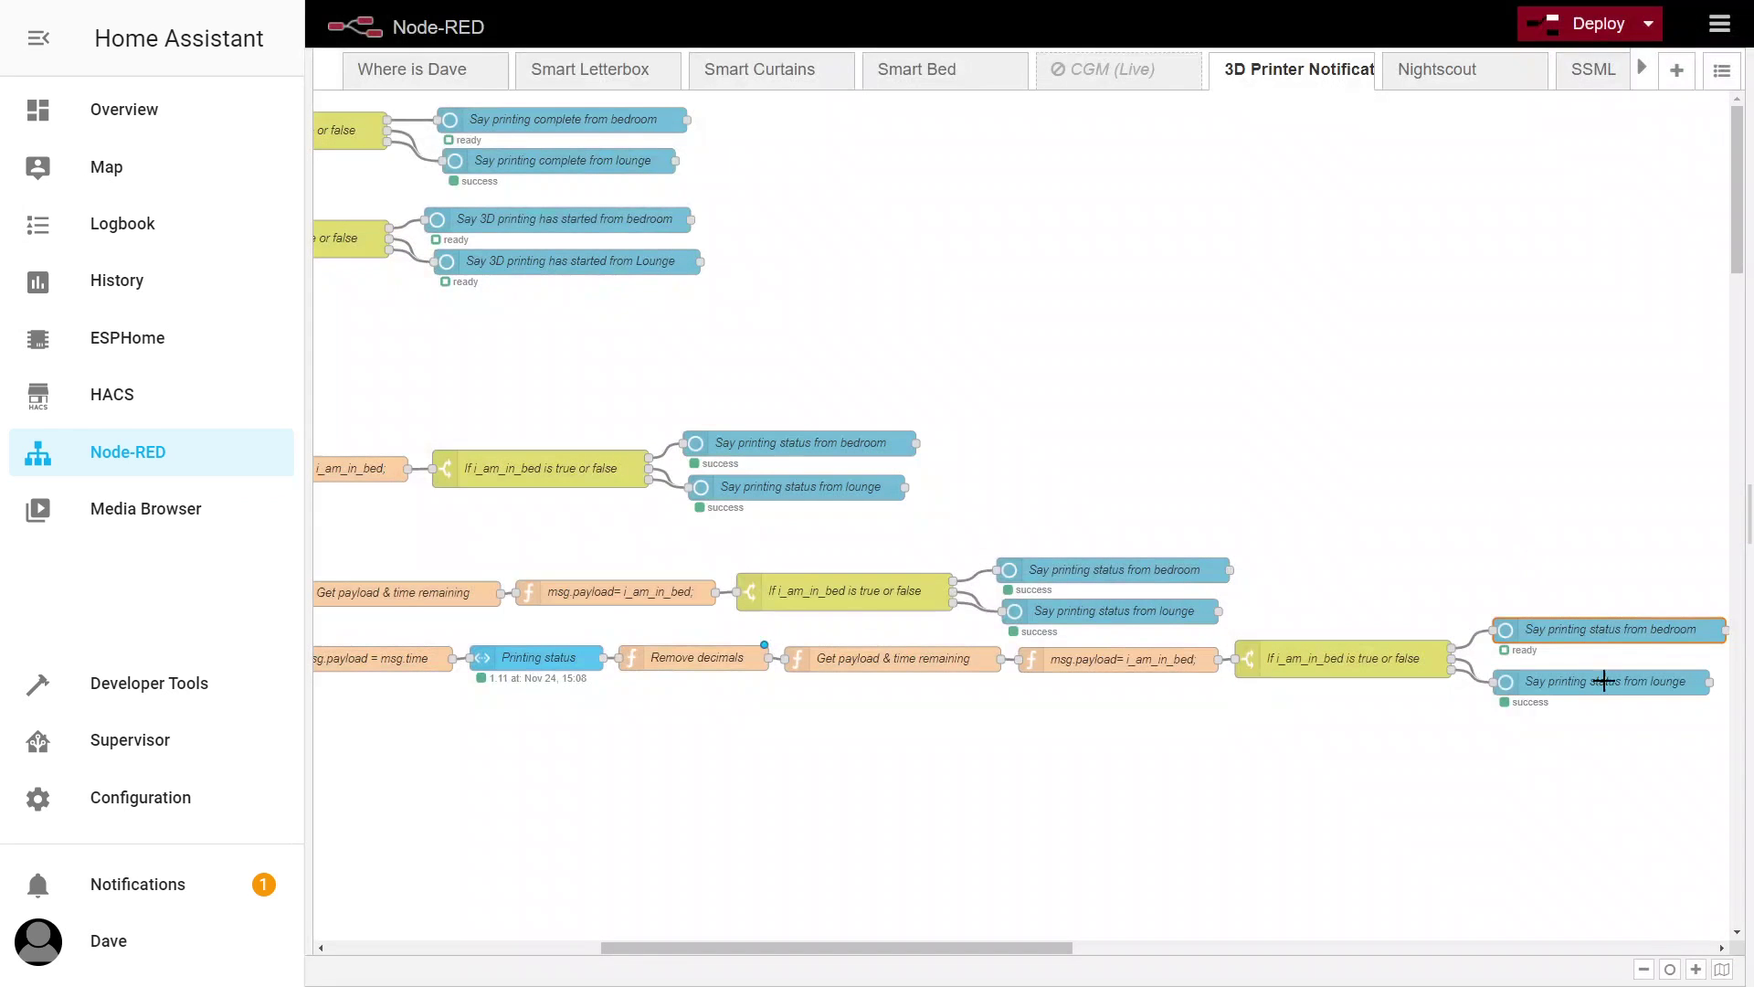
left_click(1596, 681)
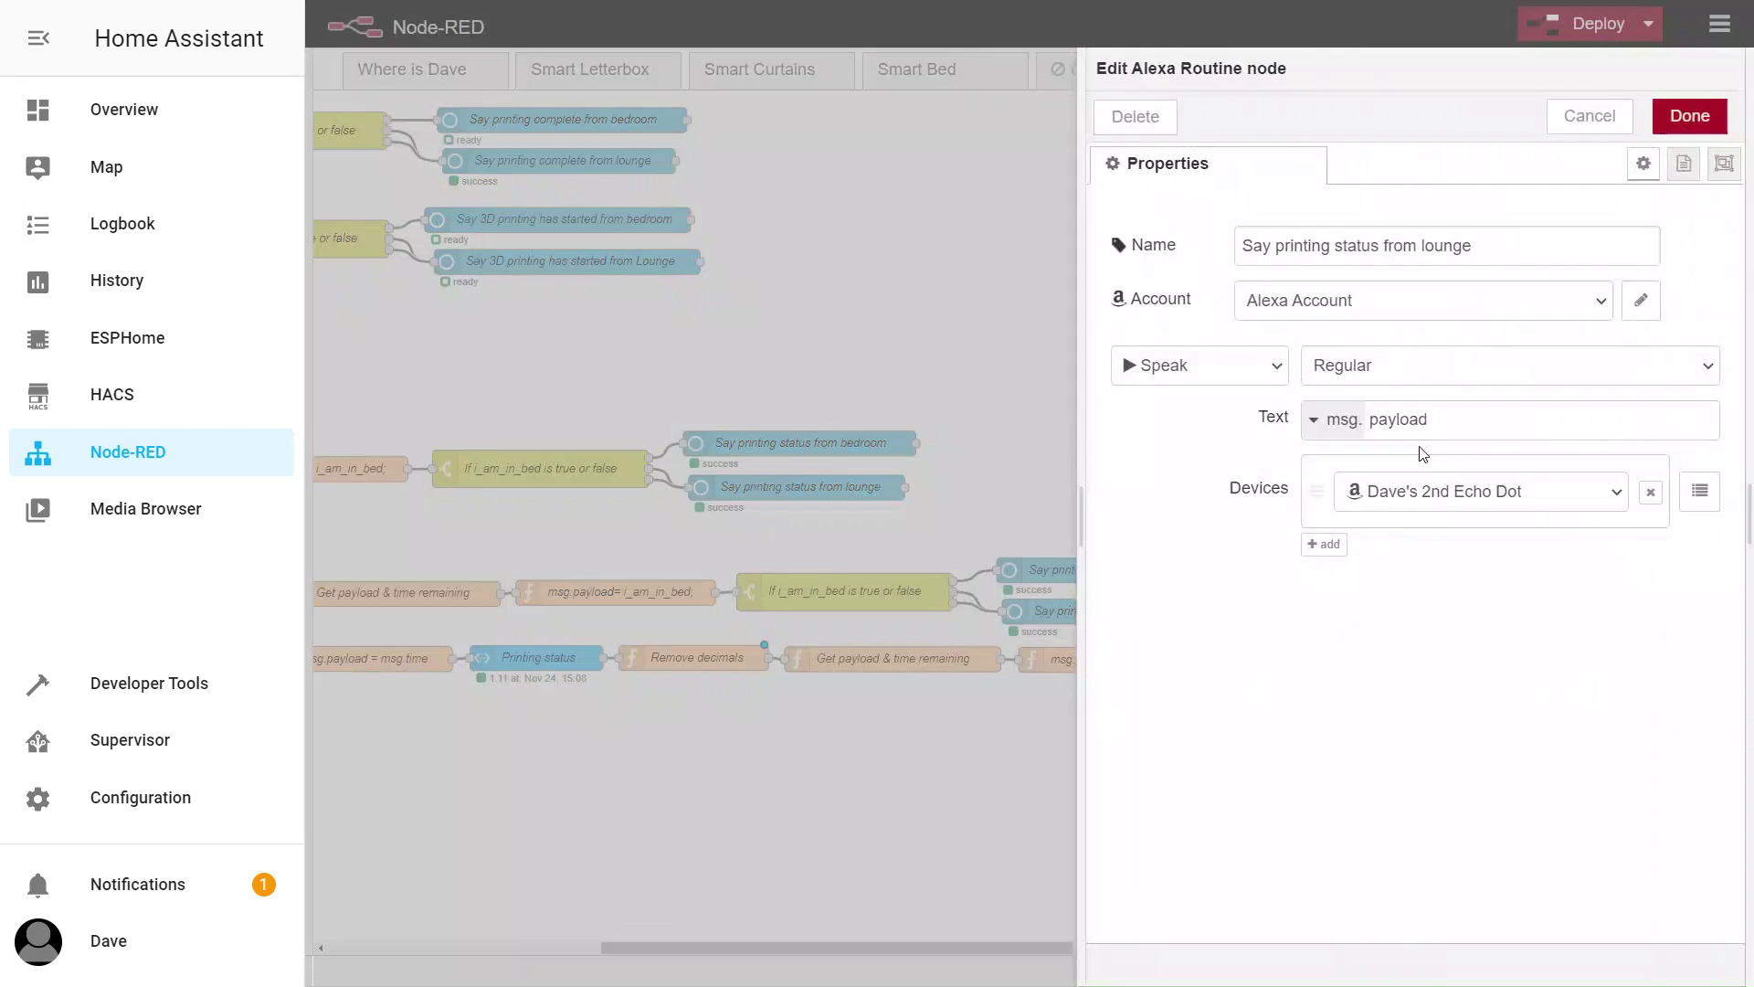
left_click(1559, 137)
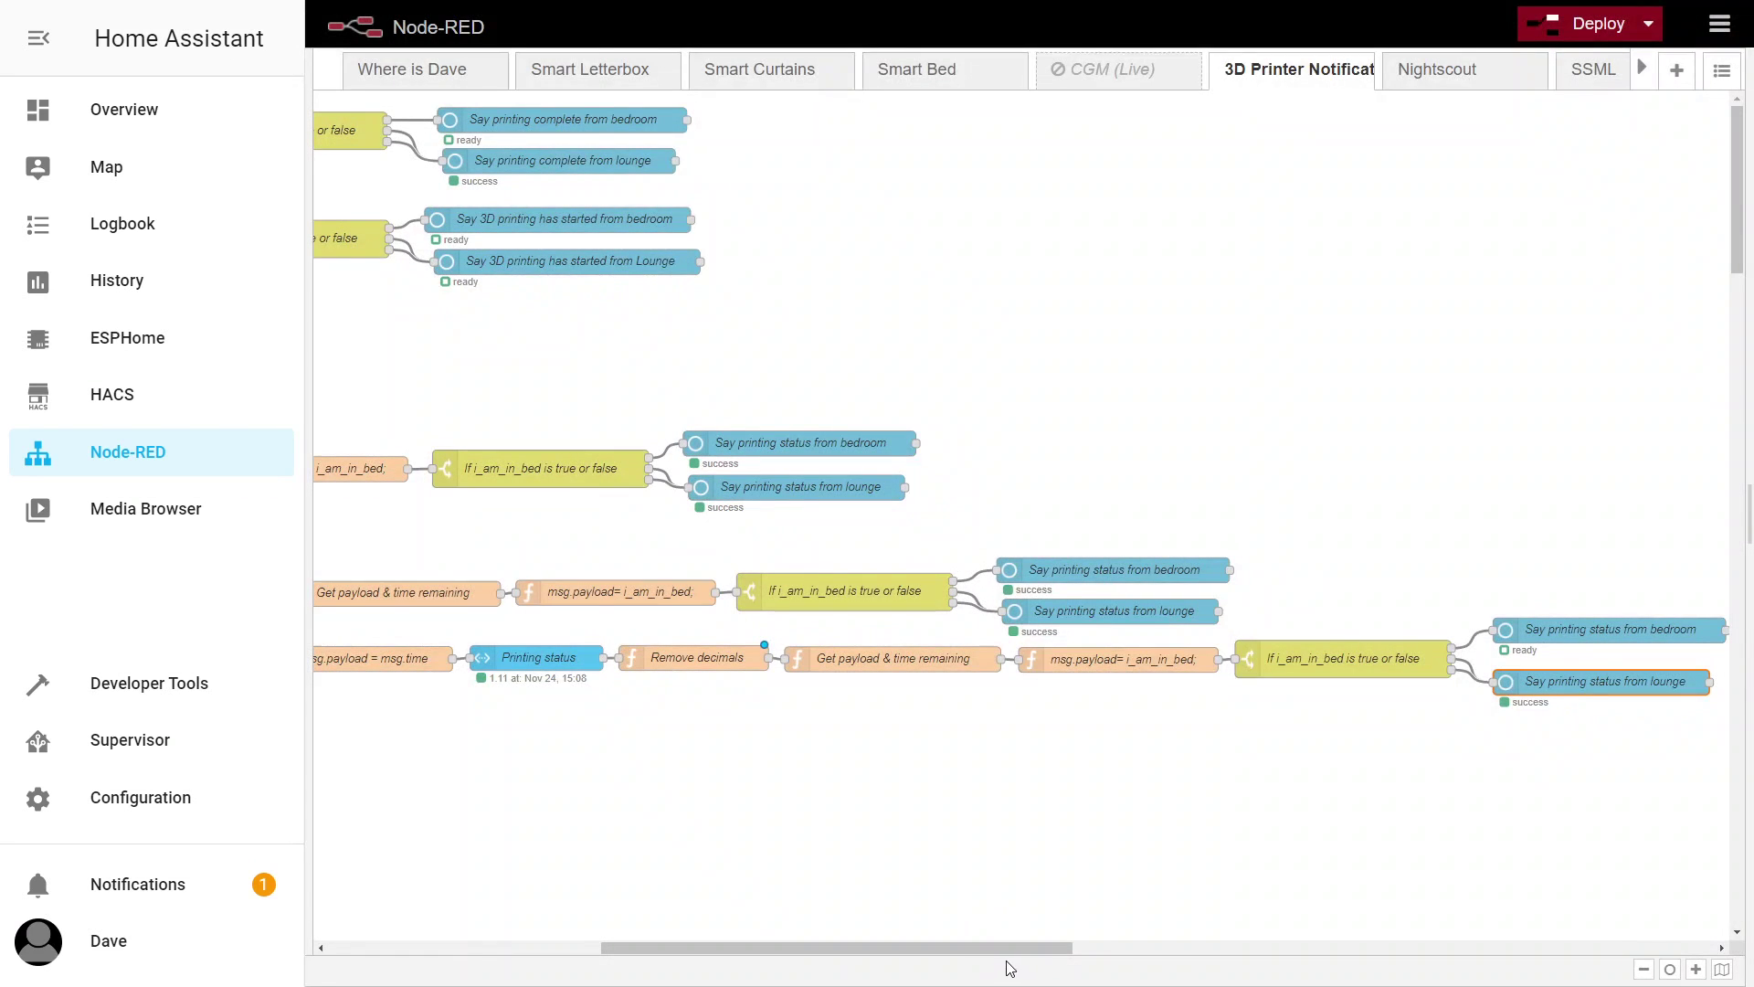
left_click_drag(962, 948, 959, 948)
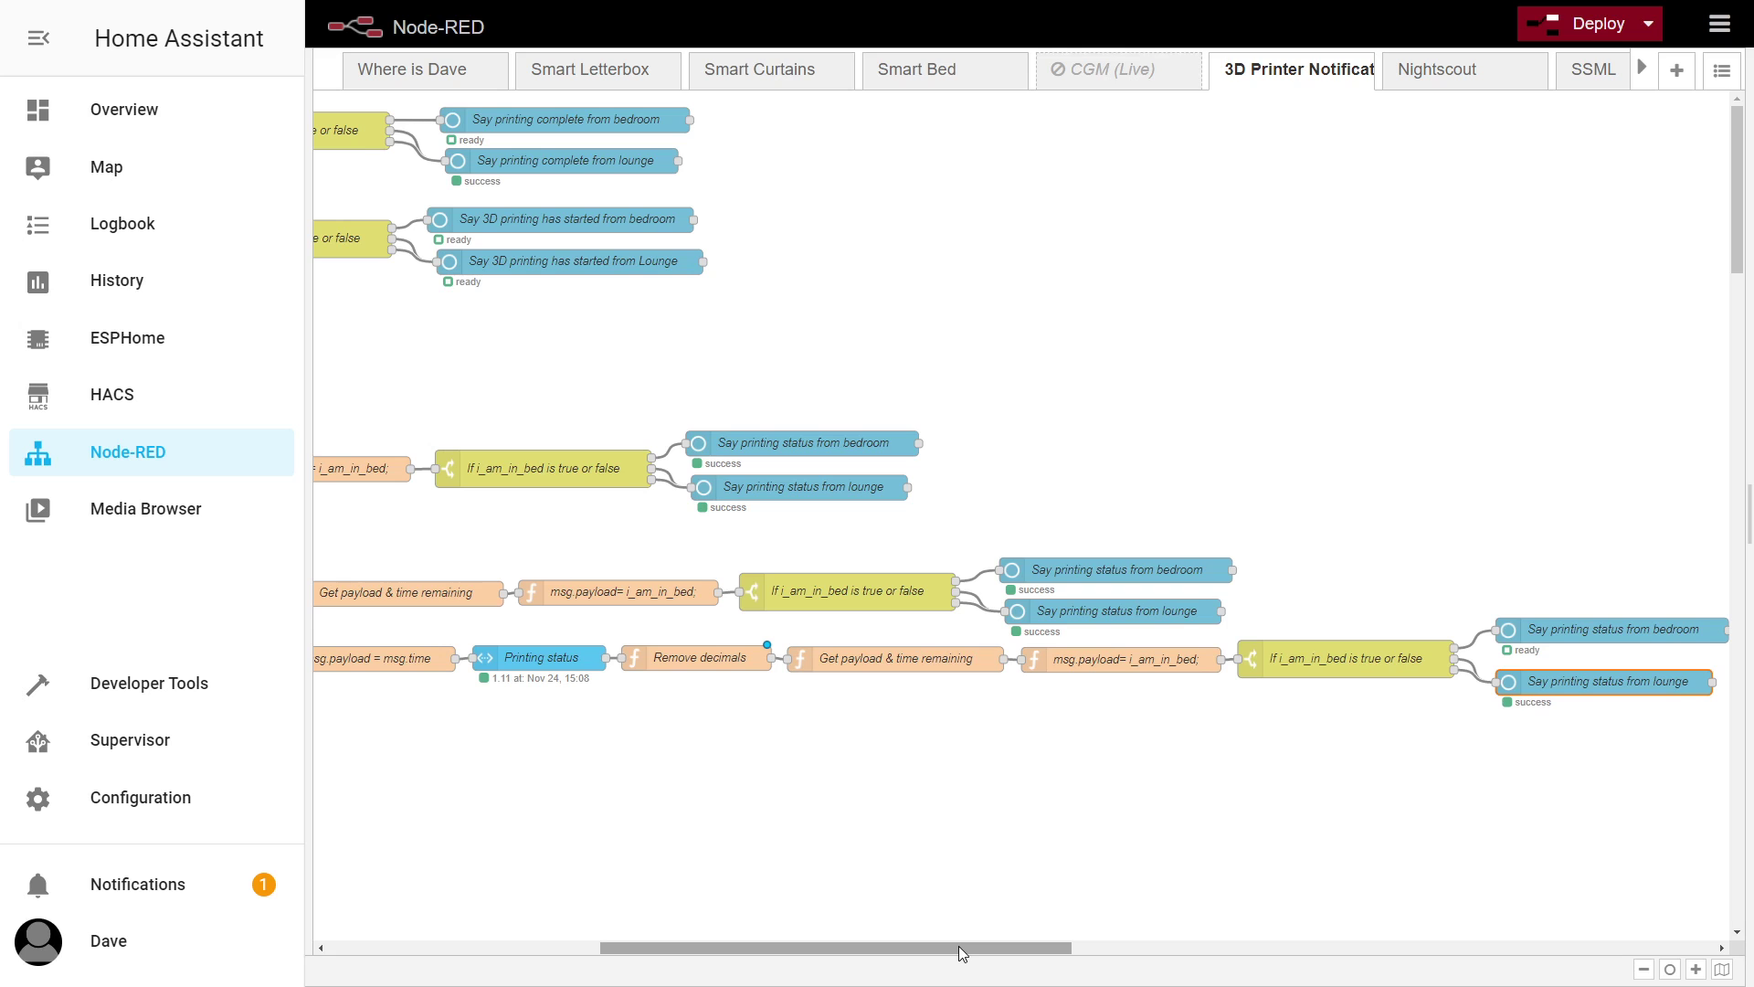
left_click_drag(957, 946, 658, 822)
scroll(694, 776, "down", 1)
scroll(694, 776, "up", 1)
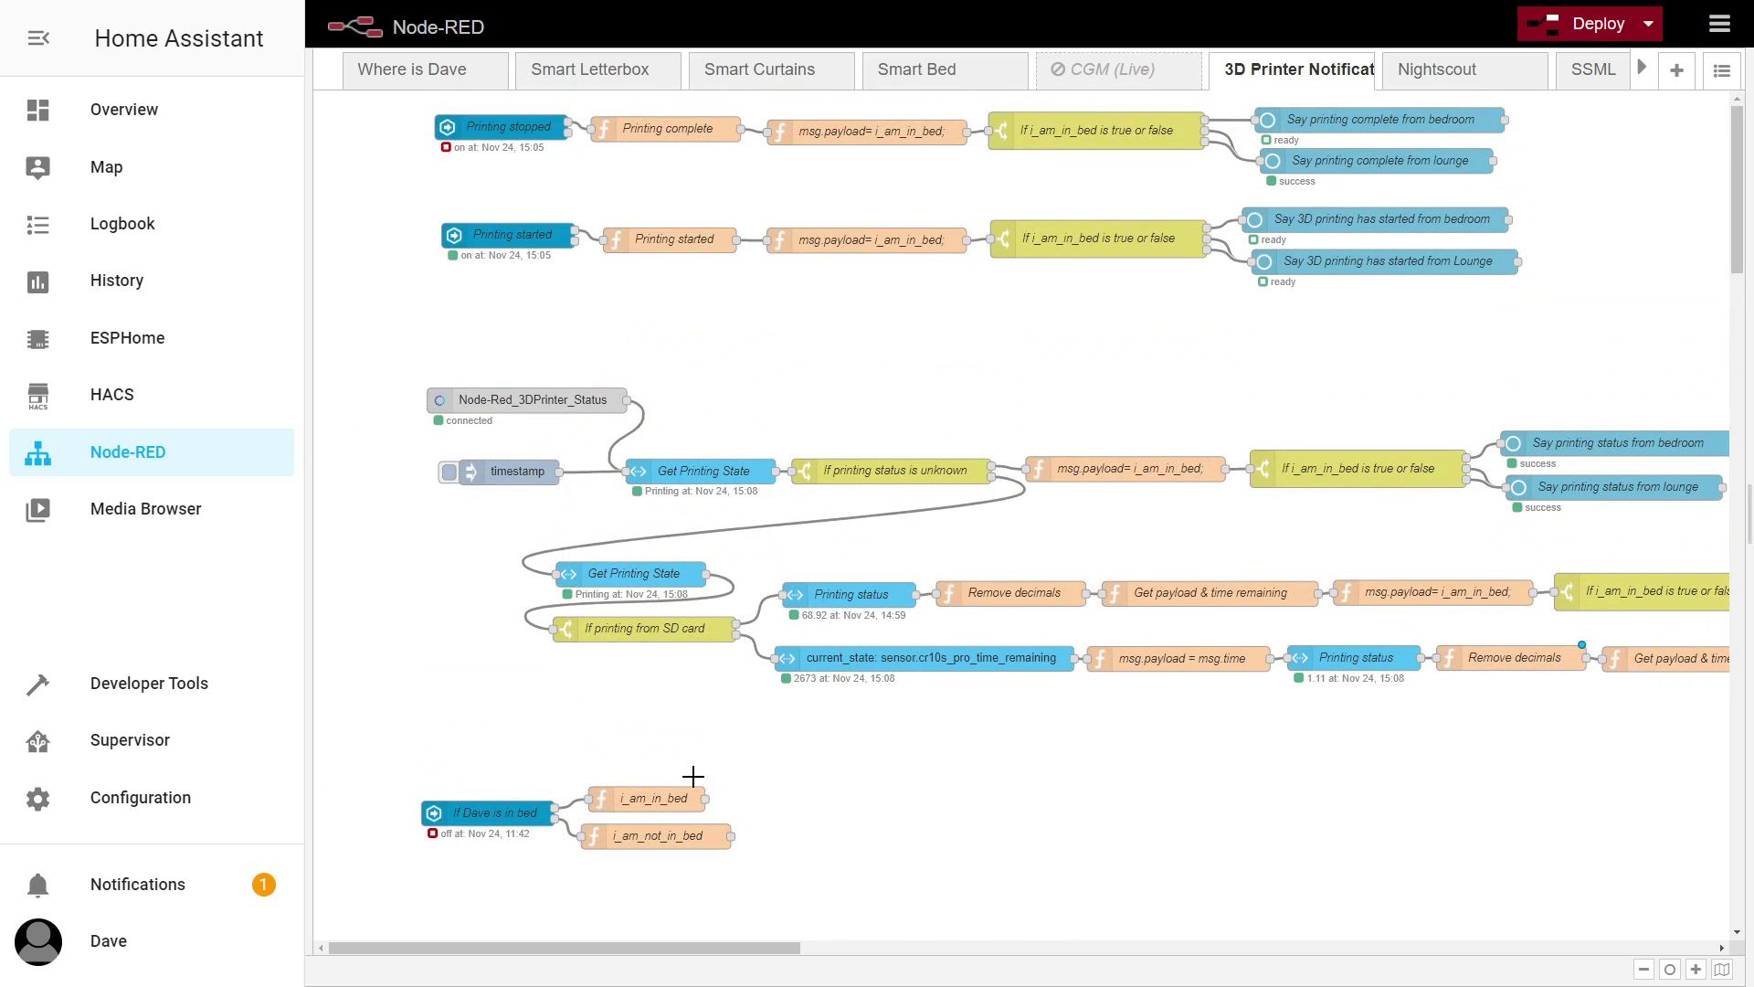